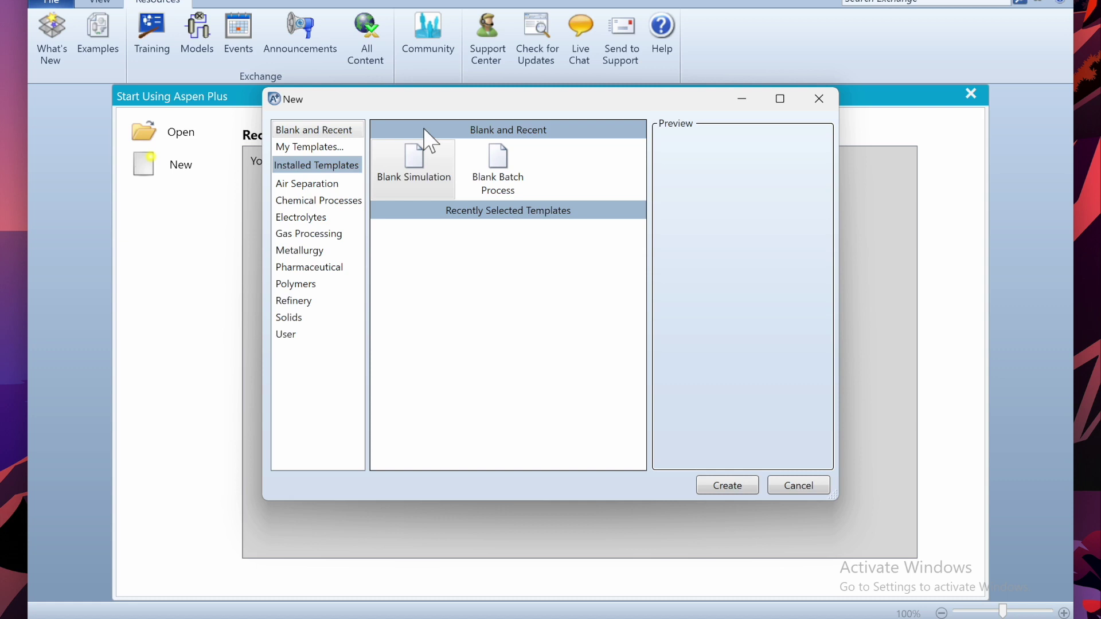
- Create a blank simulation and add WATER as the first component
click(420, 152)
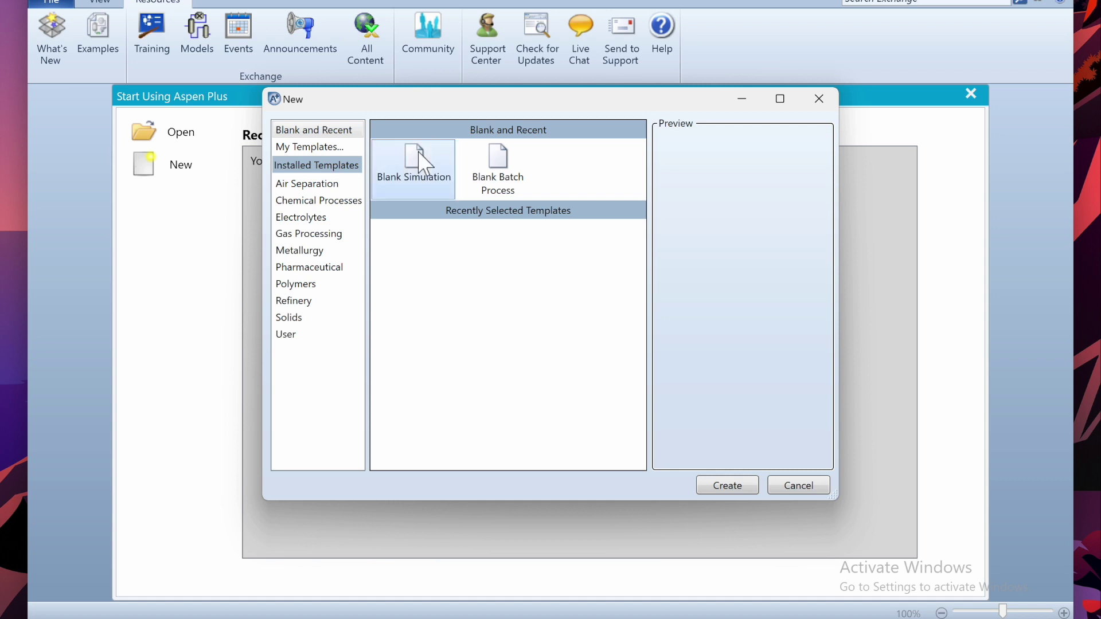
click(731, 488)
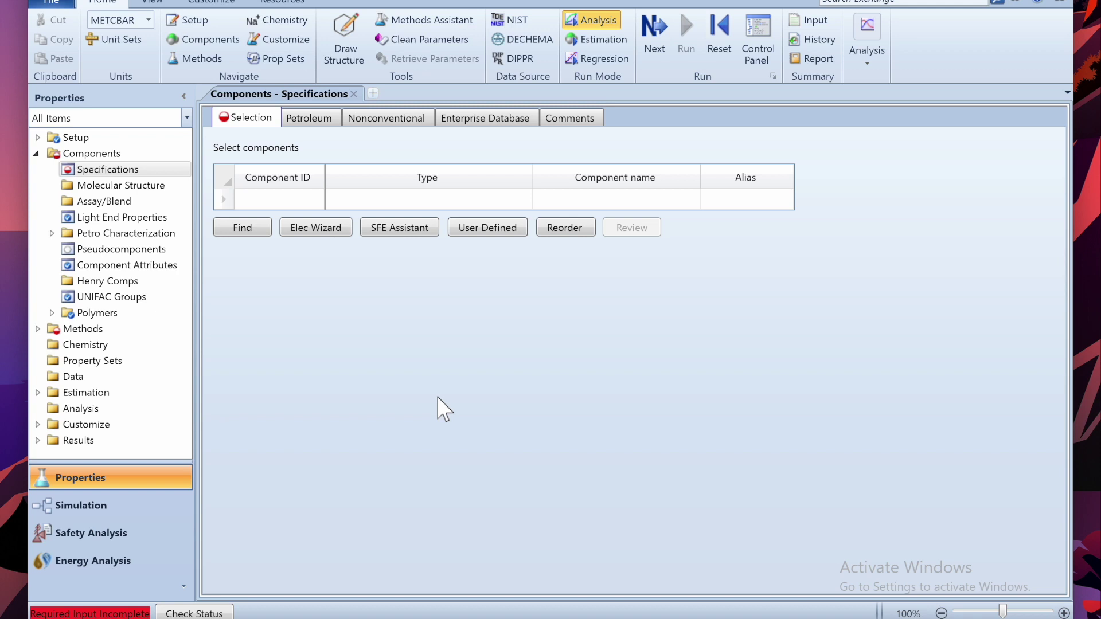
click(261, 200)
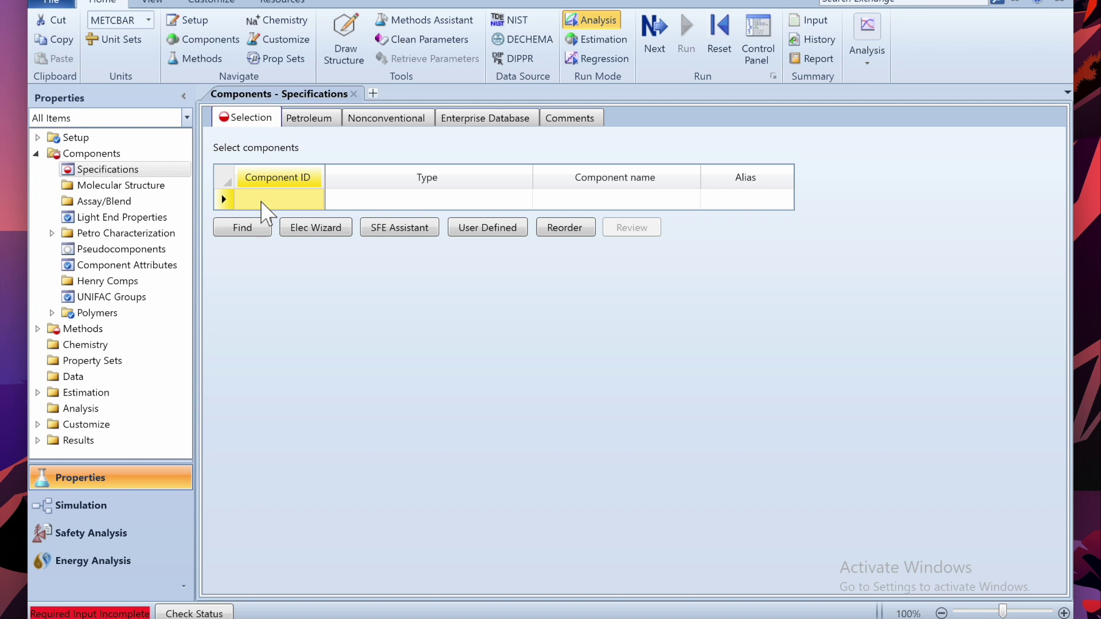
text(WATER)
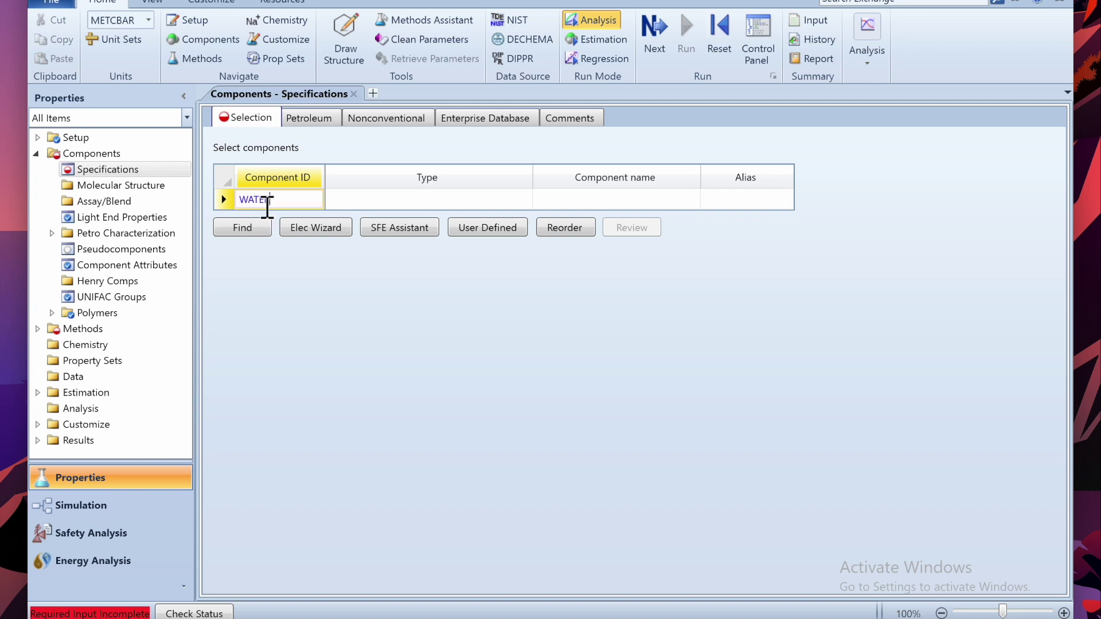
key(Return)
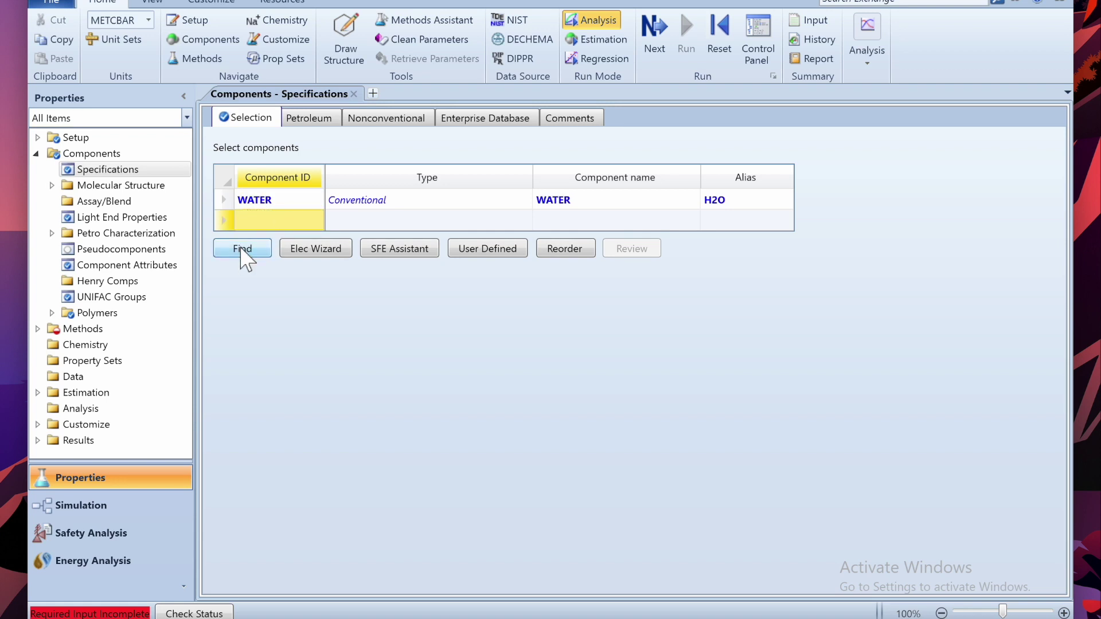
- Search the databanks for compounds containing "2-propanol" and add ISOPROPYL-ALCOHOL (C3H8O-2) to the component list
click(242, 250)
text(2-propanol)
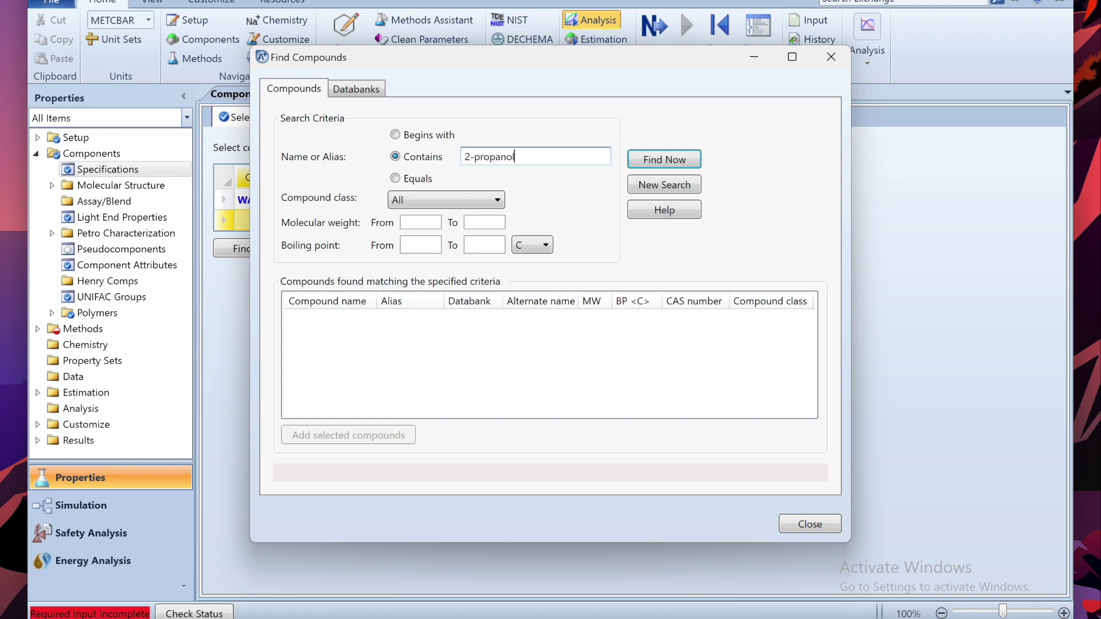
key(Return)
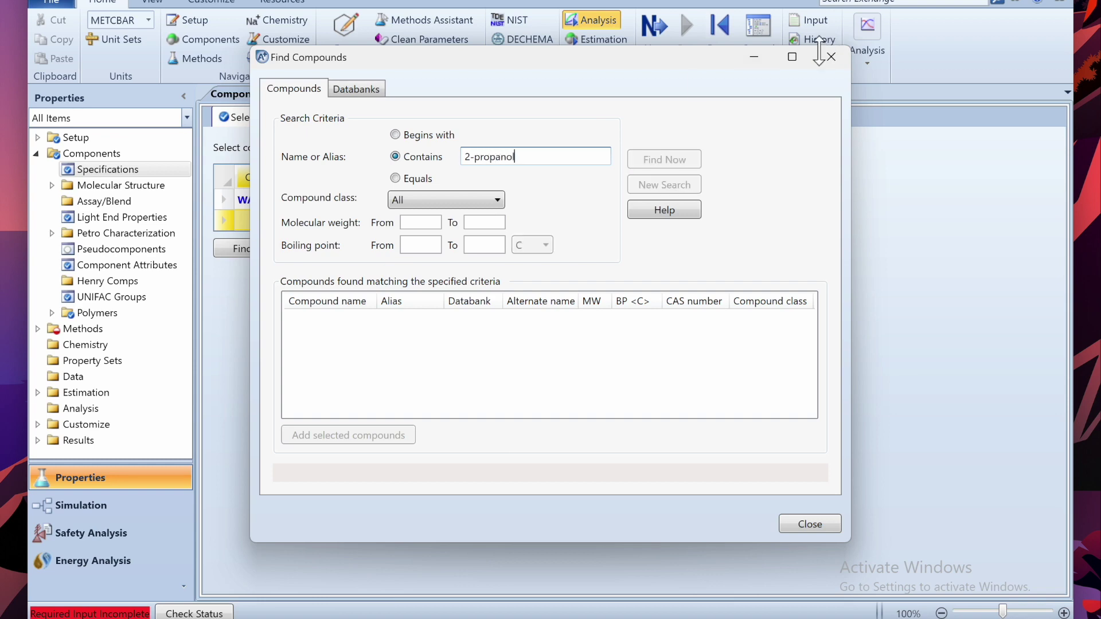
click(792, 56)
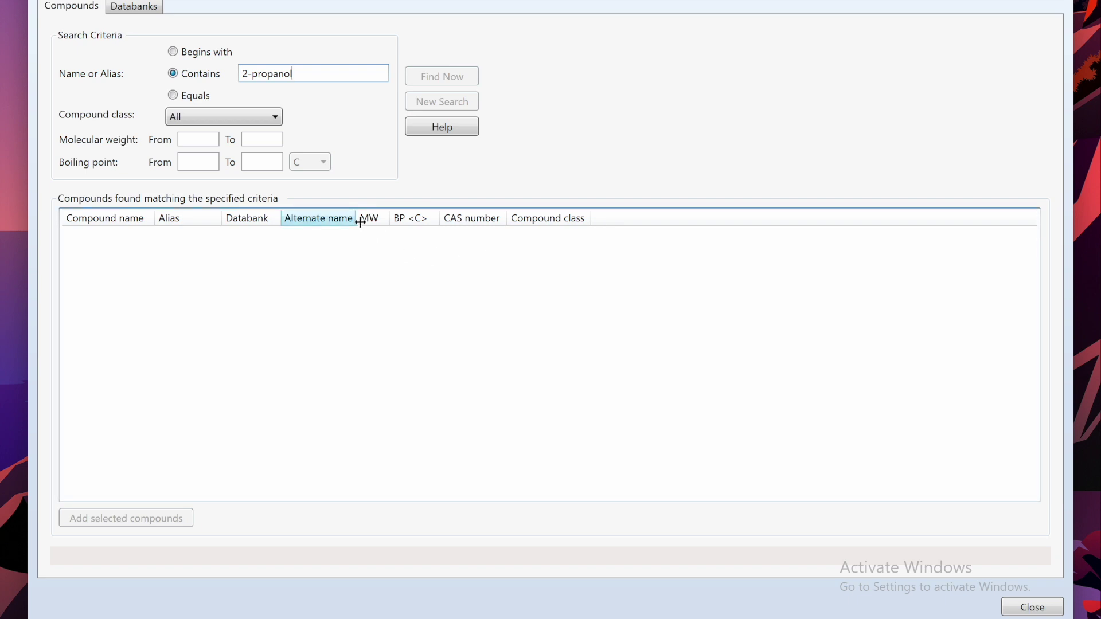
drag(357, 219, 515, 228)
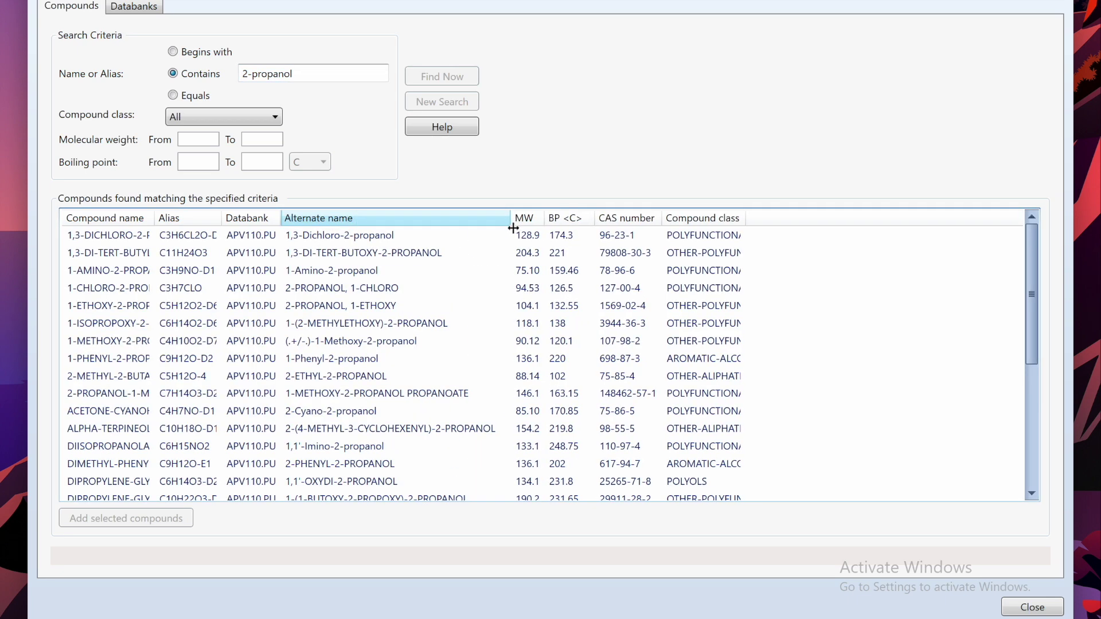
scroll(438, 300, down, 5)
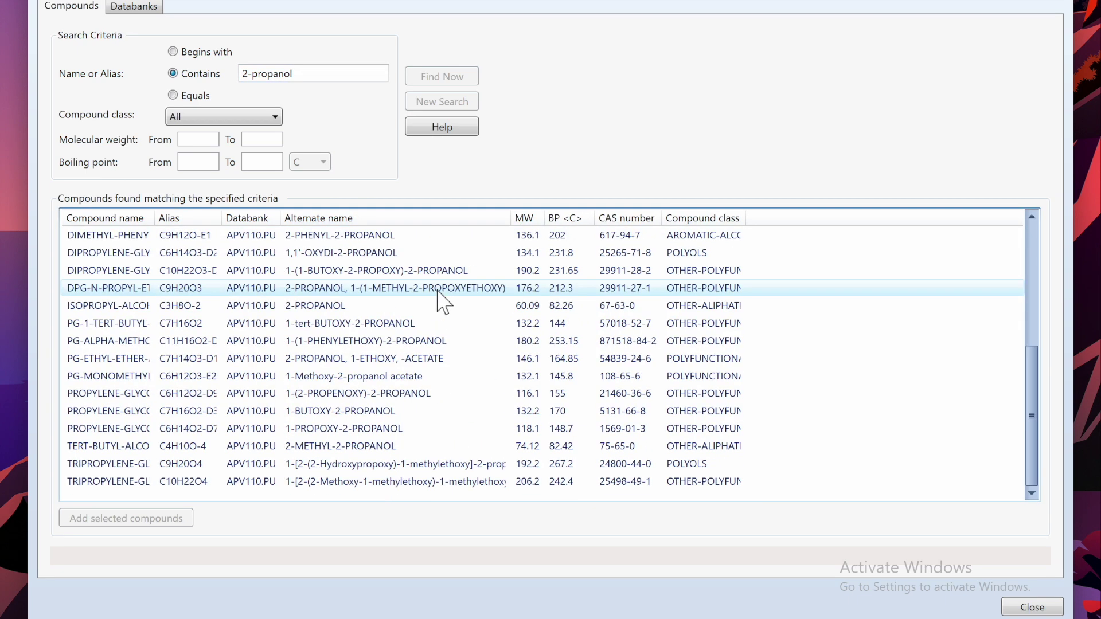
click(361, 307)
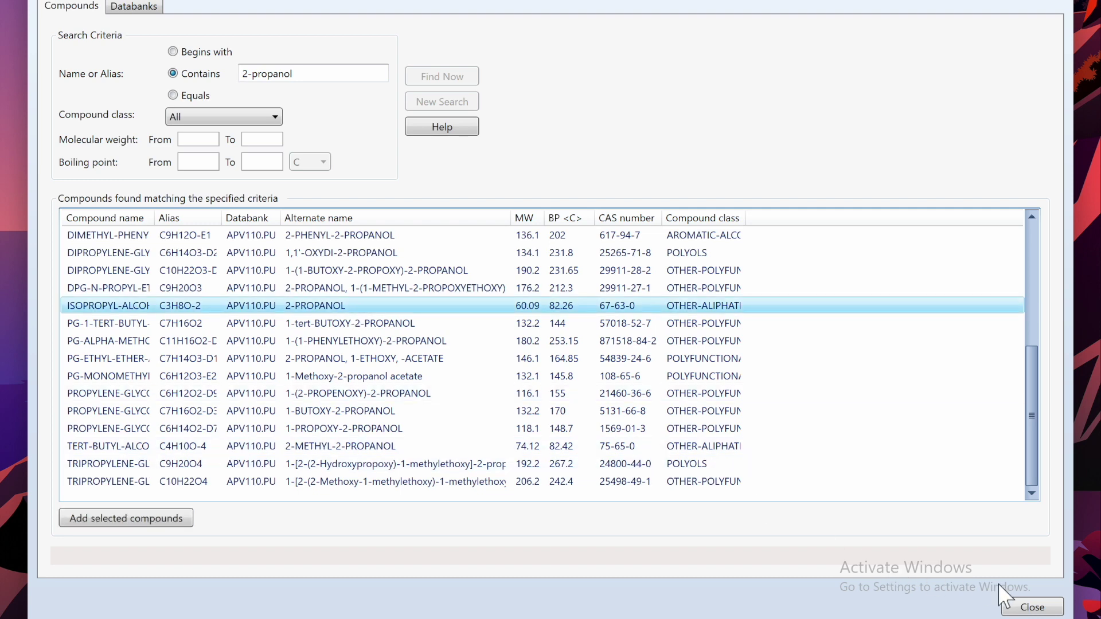
click(1016, 606)
- Rename the isopropyl alcohol component's ID to PROP
click(280, 225)
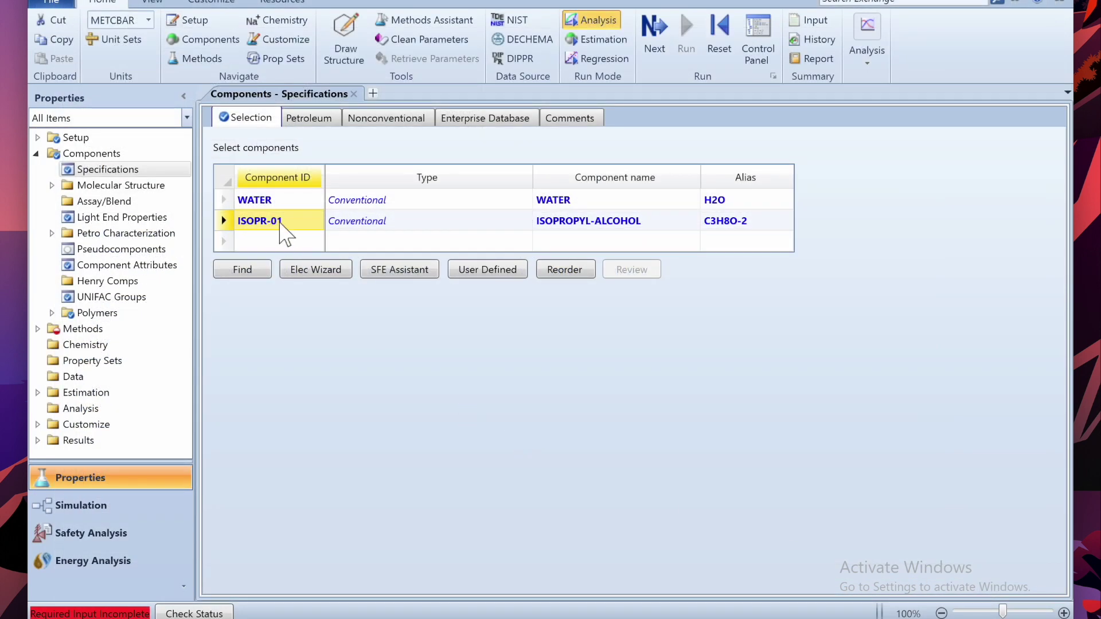
text(PROP)
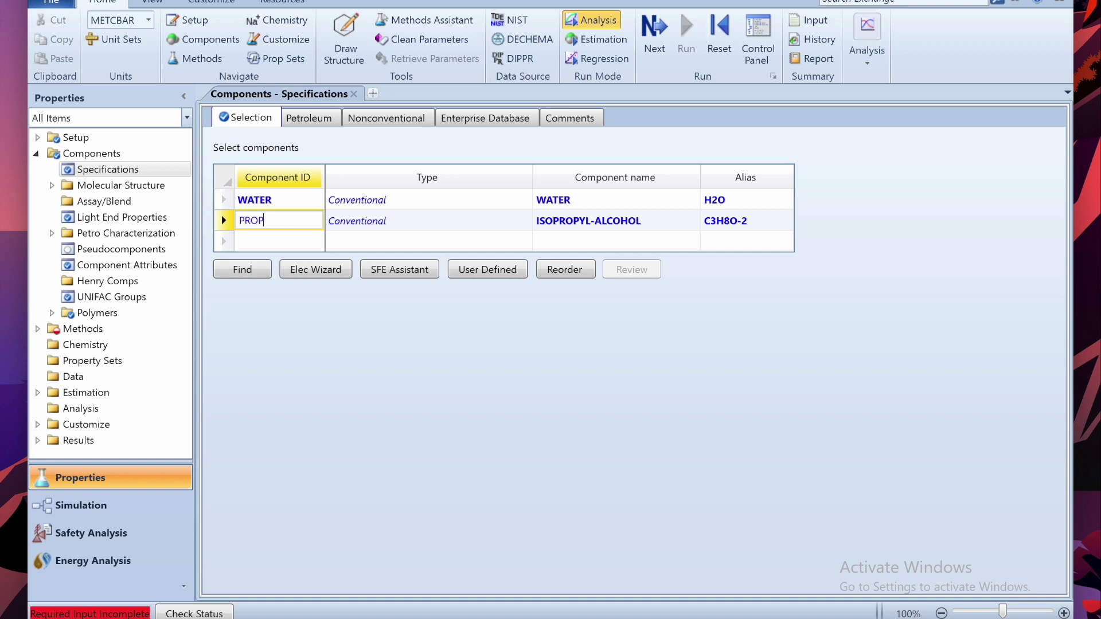
click(245, 276)
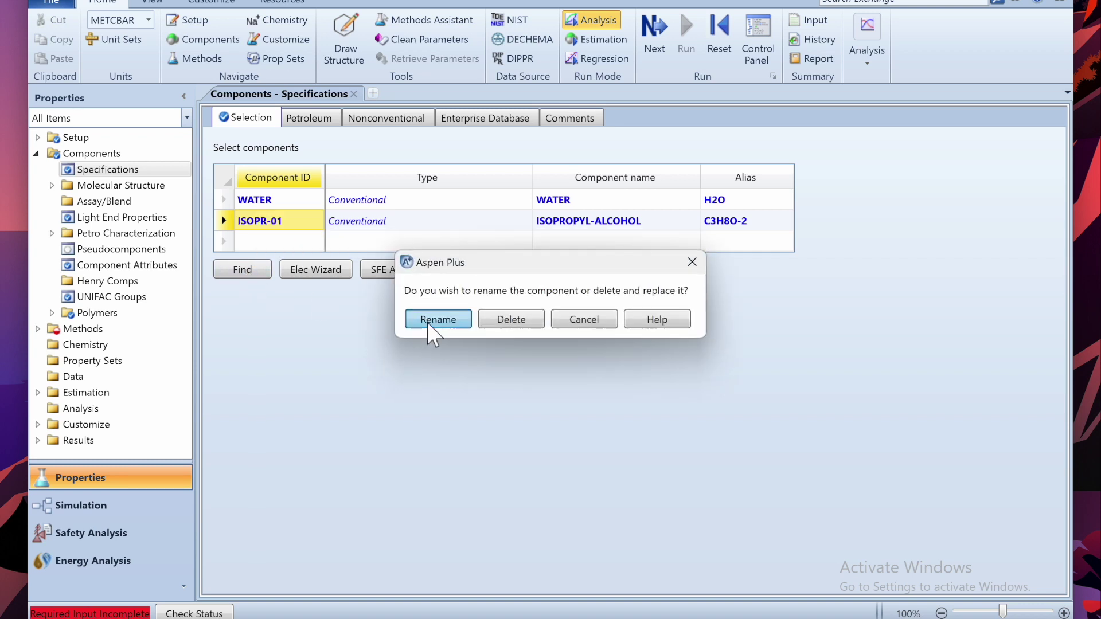
click(430, 321)
- Set the property method to IDEAL and run the property analysis/setup
click(665, 33)
click(659, 37)
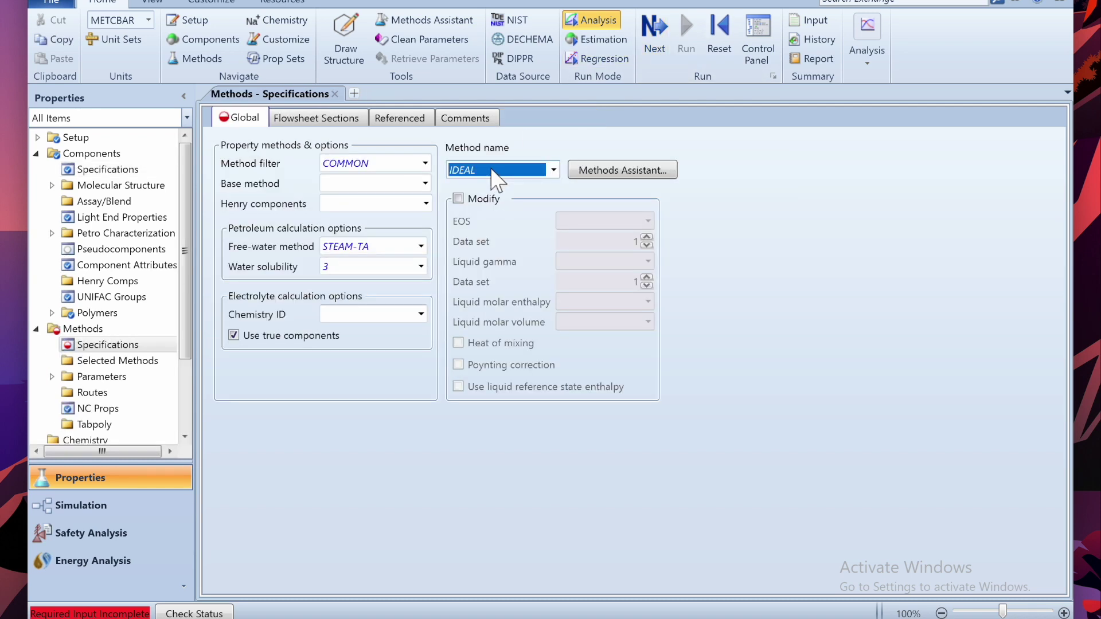
key(Return)
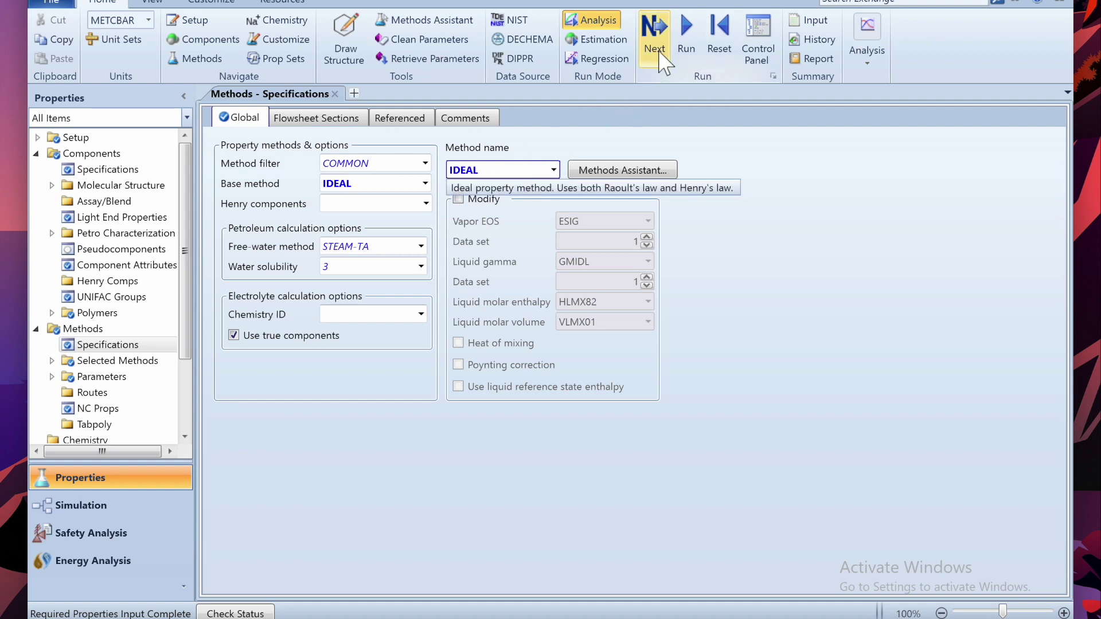
click(654, 35)
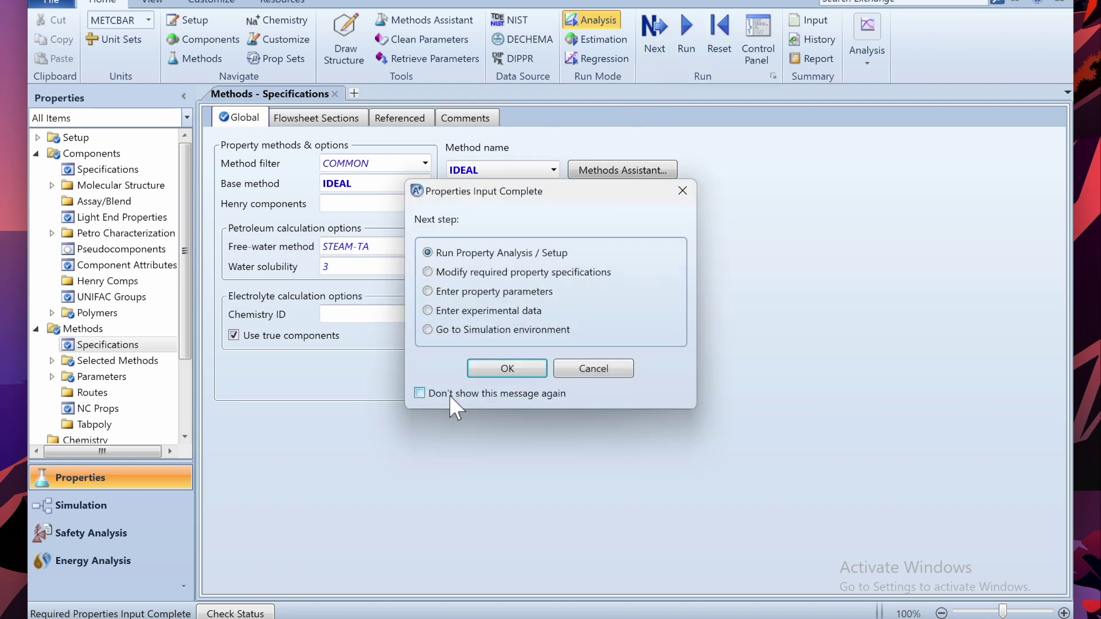
click(494, 369)
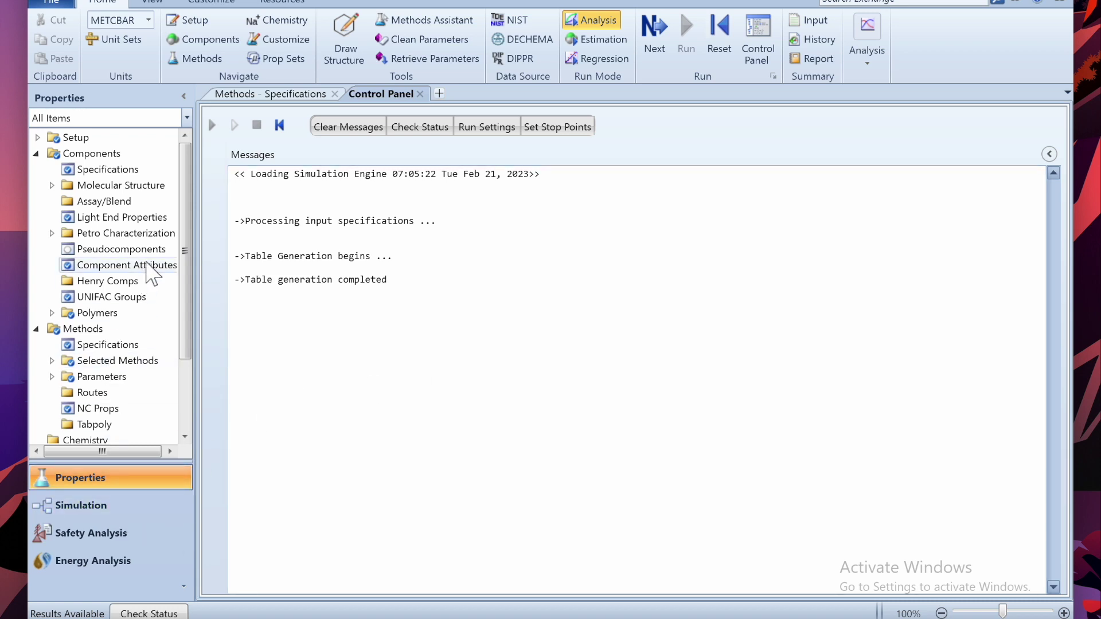
- Create a binary Txy analysis for the WATER and PROP pair
drag(182, 240, 190, 338)
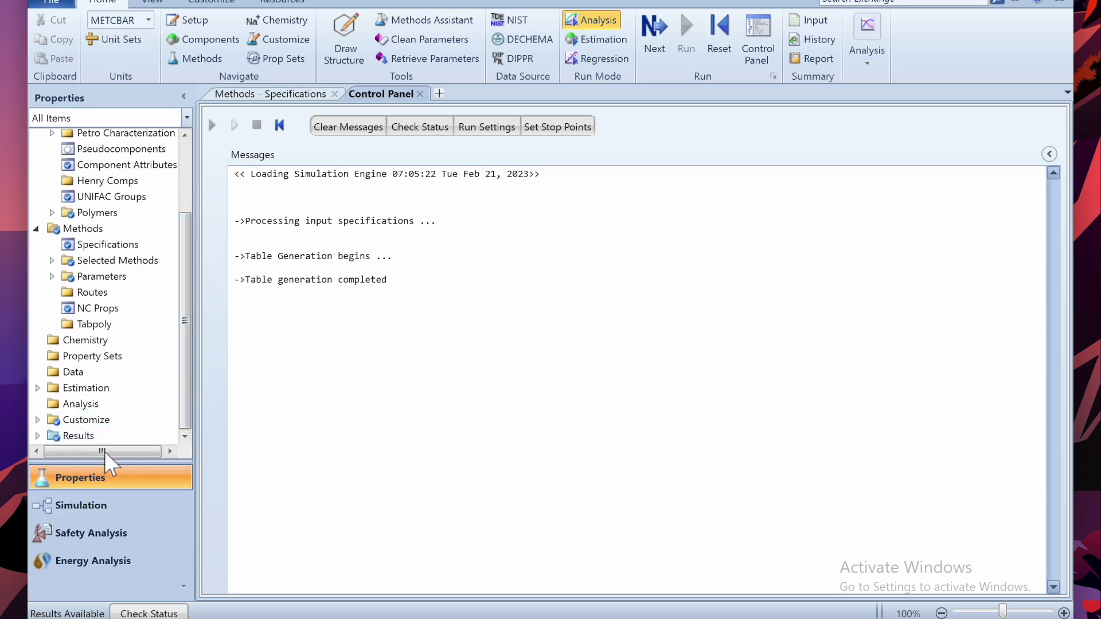
drag(105, 451, 181, 452)
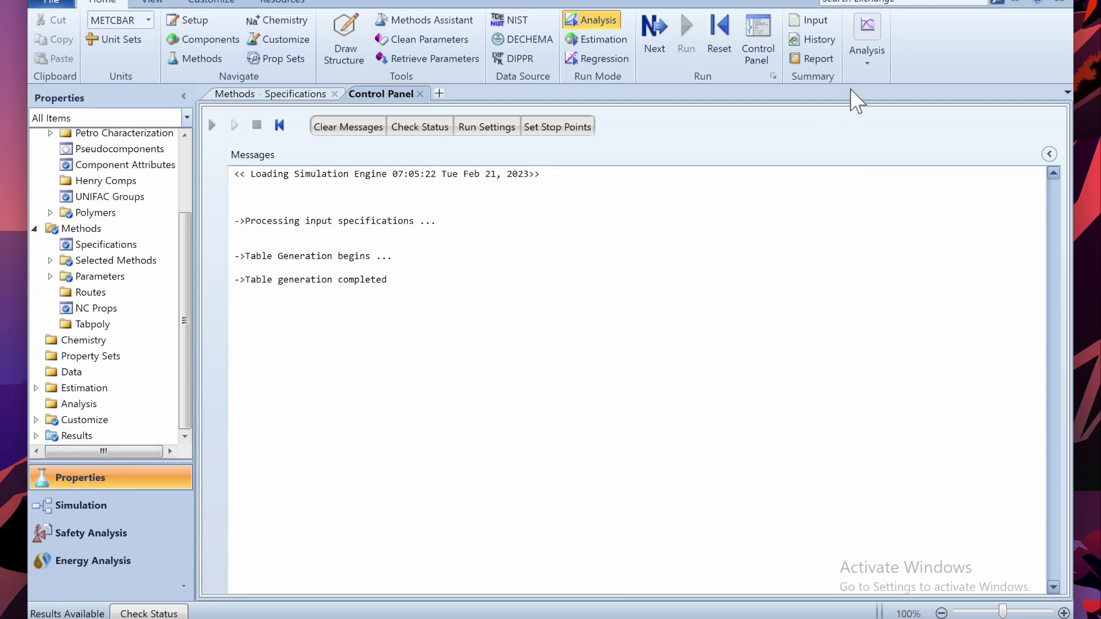
click(871, 66)
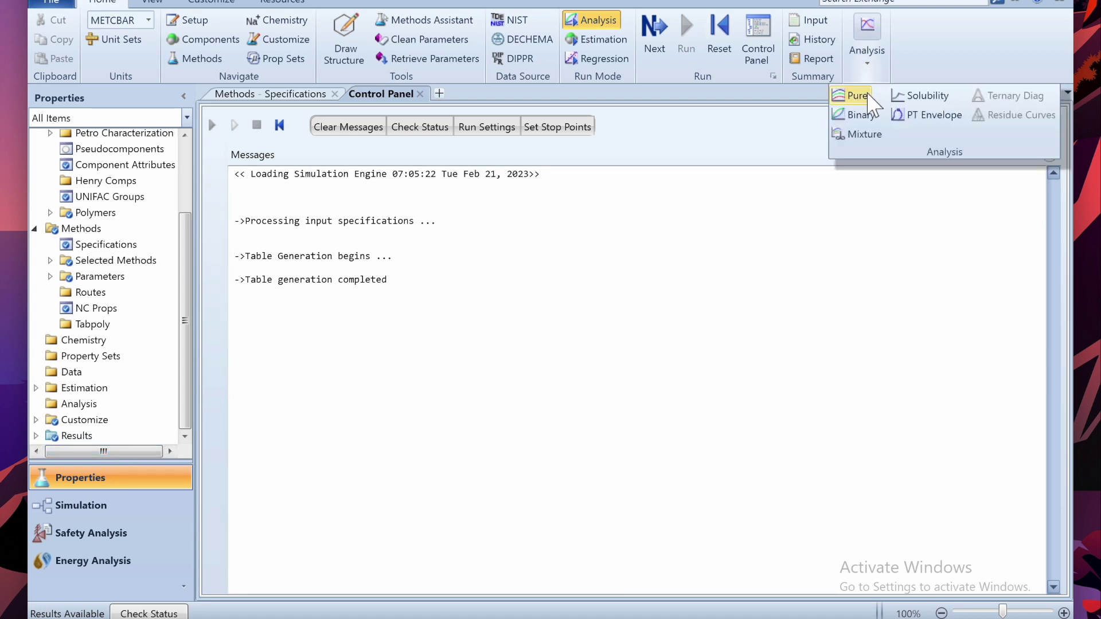
click(858, 116)
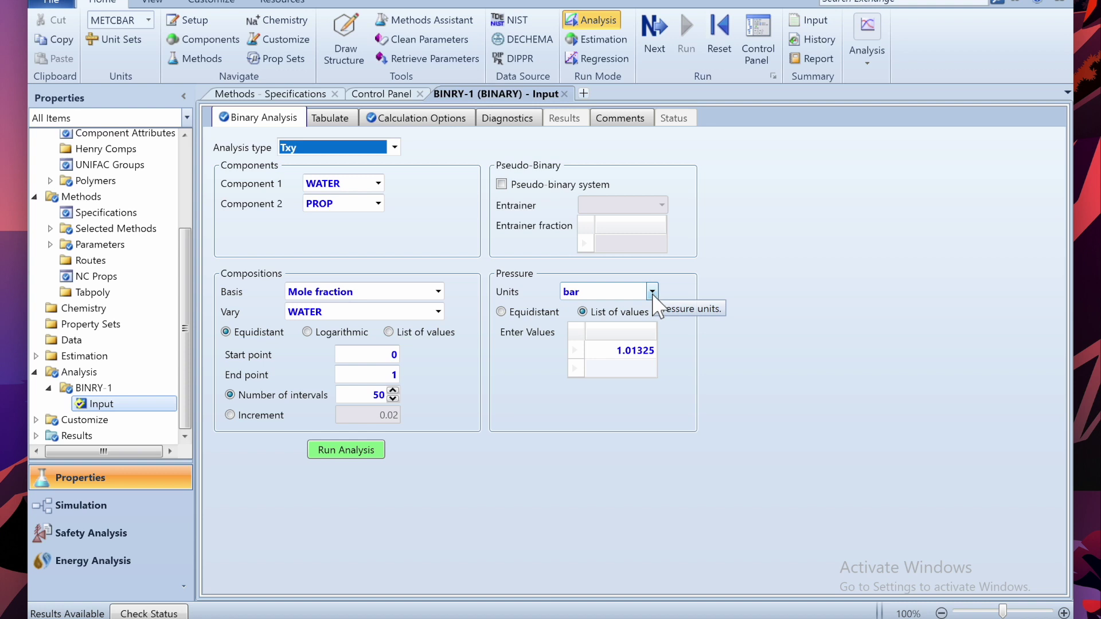
- Set the analysis pressure to 1 atm and run it to plot the T-xy diagram
click(631, 351)
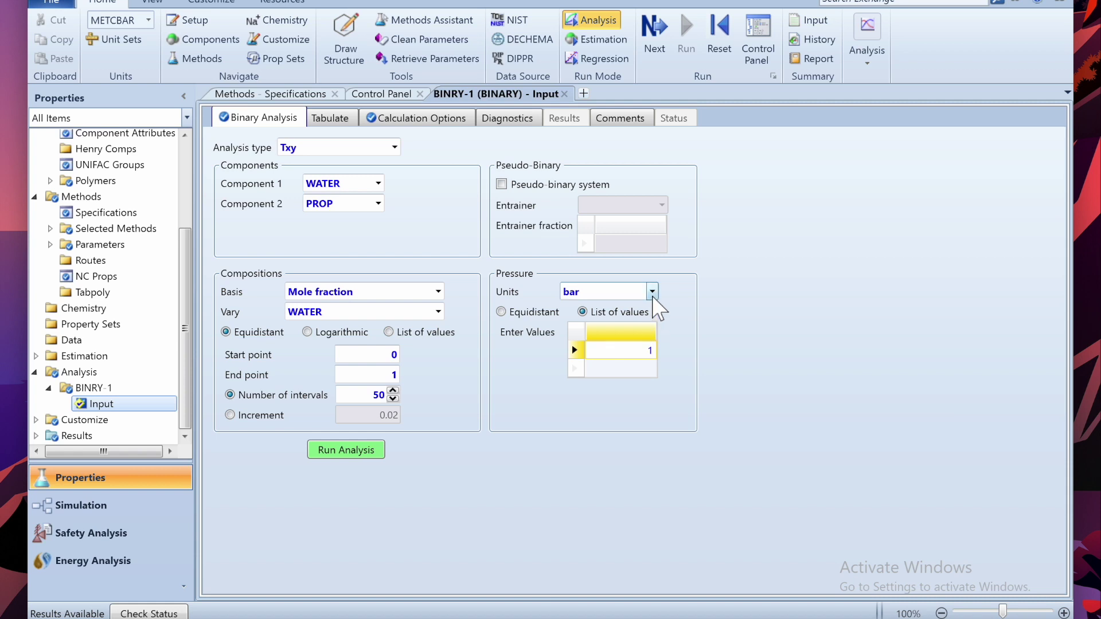
click(653, 292)
scroll(591, 344, up, 2)
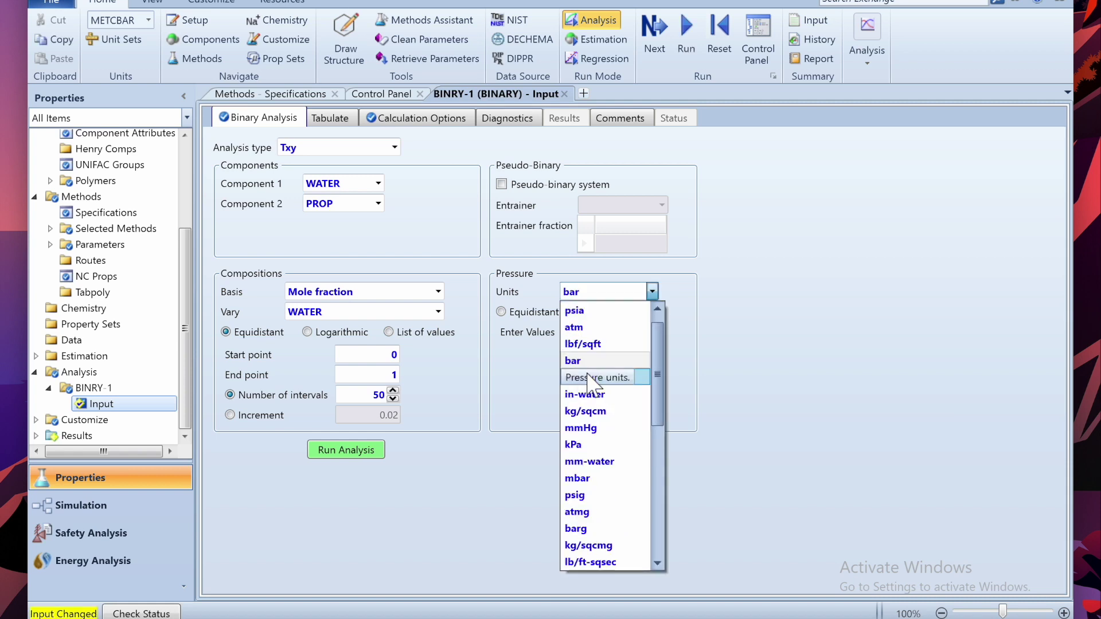
click(584, 344)
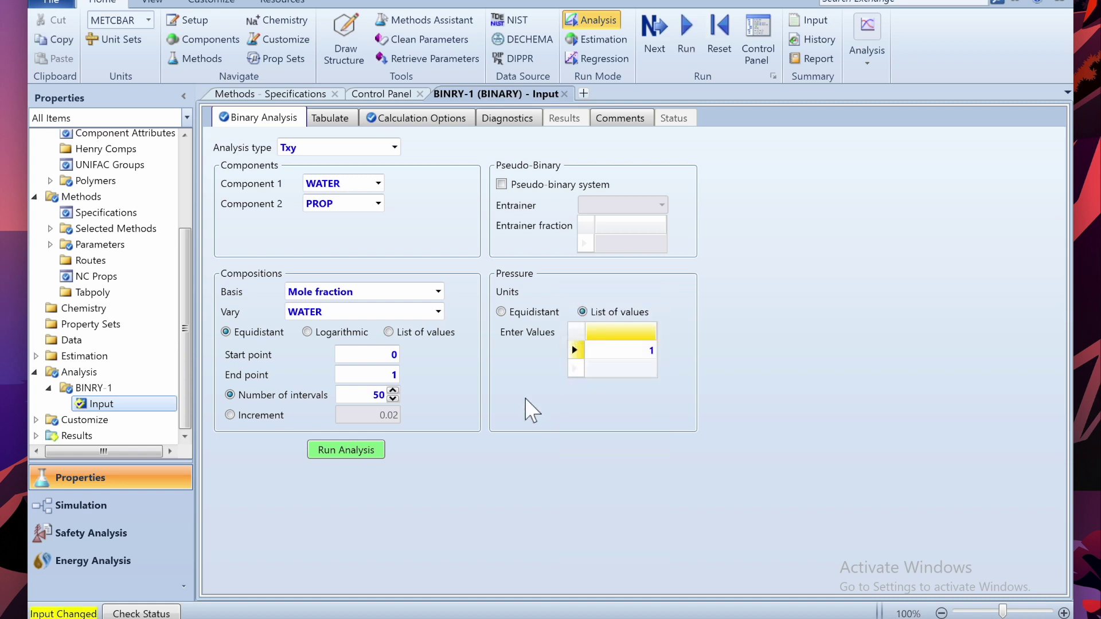
click(346, 452)
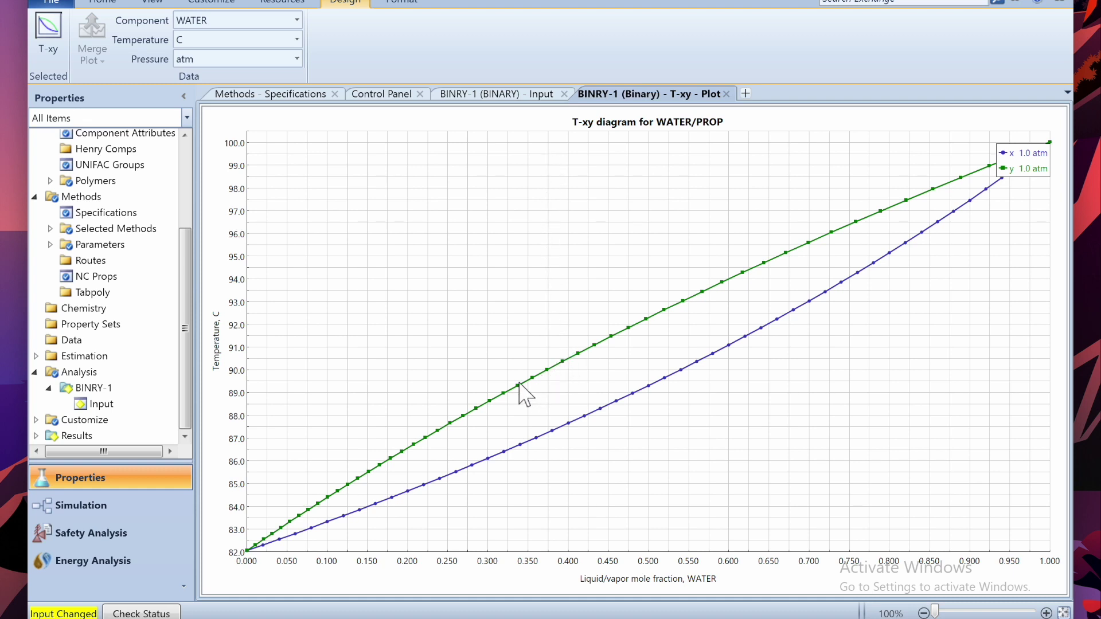
mouse_move(563, 362)
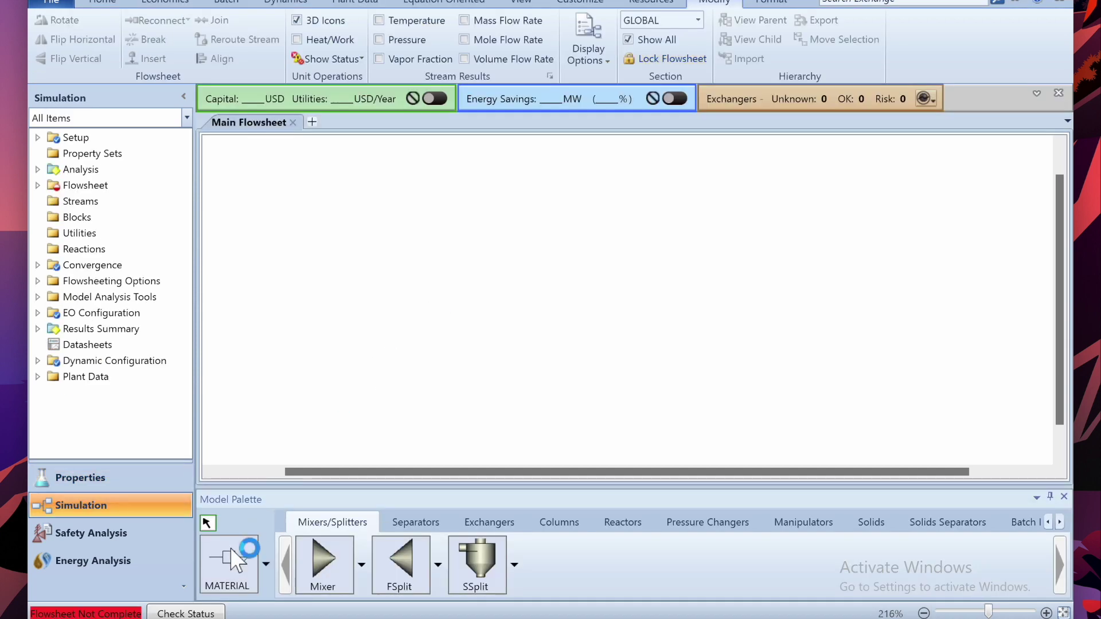
- In the simulation flowsheet, draw a horizontal material stream named FEED
click(231, 580)
click(268, 265)
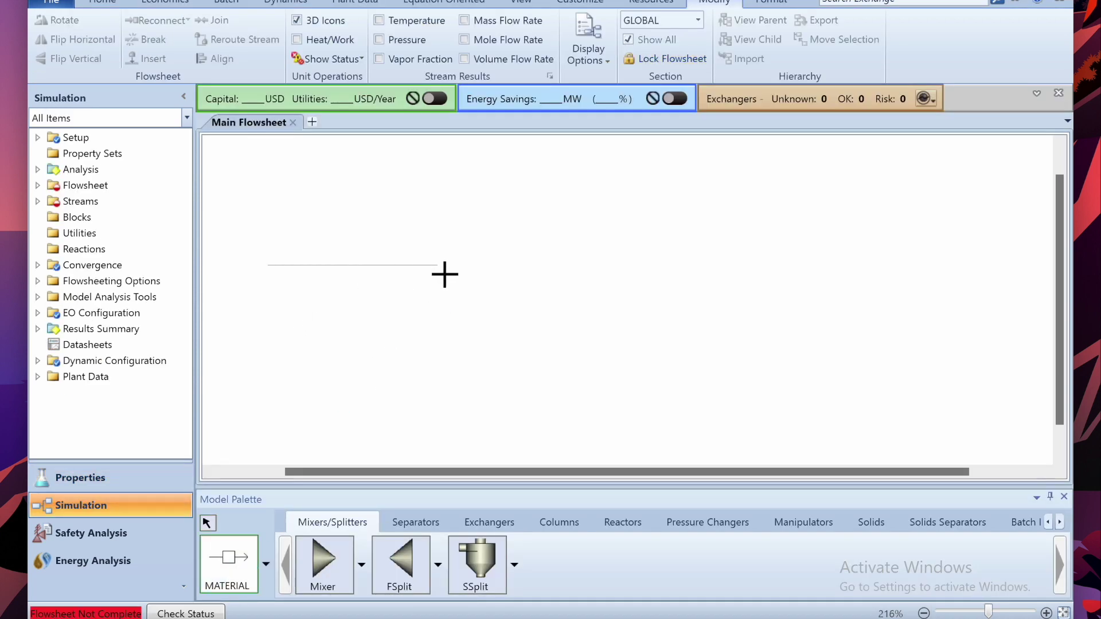
click(435, 265)
text(FEED)
key(Return)
- Place a Flash2 separator at the outlet end of the FEED stream and name it FLSH
click(415, 522)
click(325, 565)
click(438, 279)
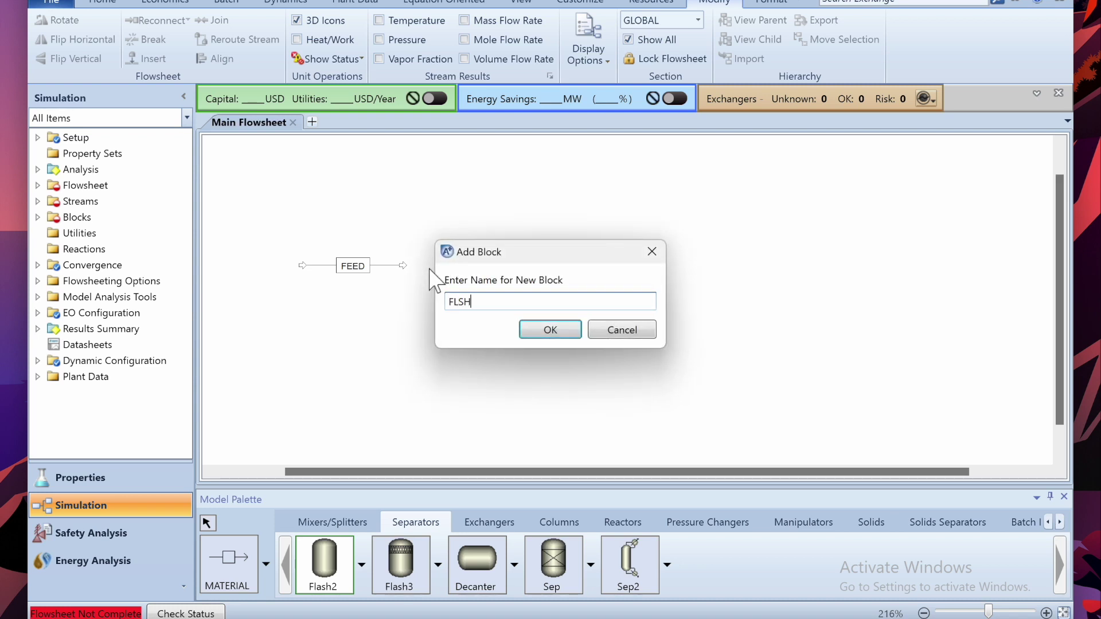
click(531, 333)
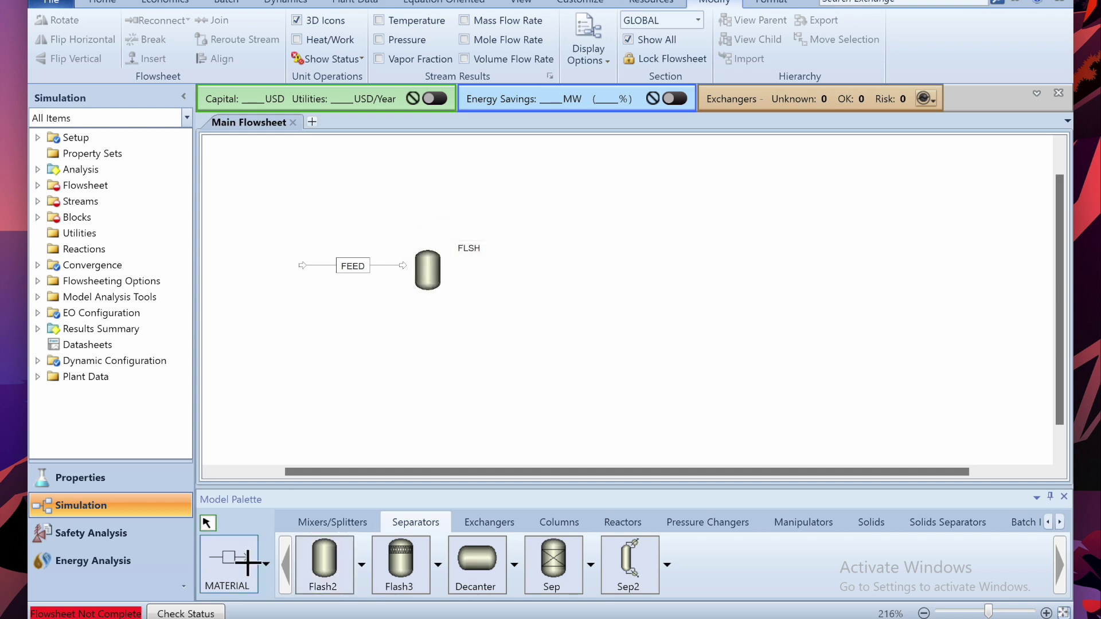
- Draw a material stream named VAP from the top outlet of the FLSH block
click(247, 562)
click(428, 251)
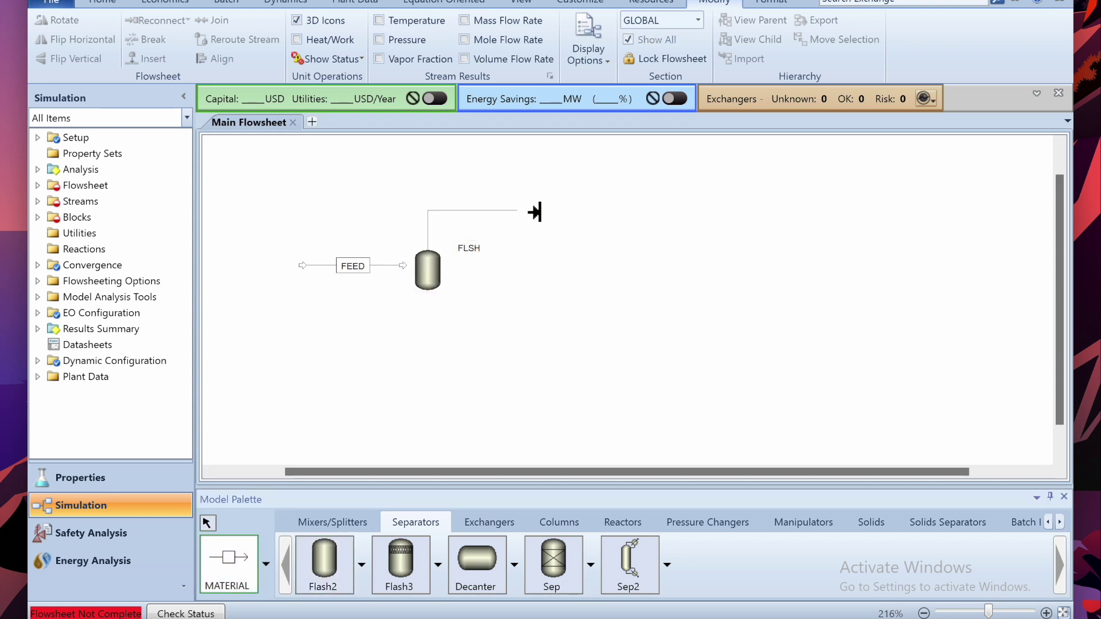
click(552, 206)
text(VAP)
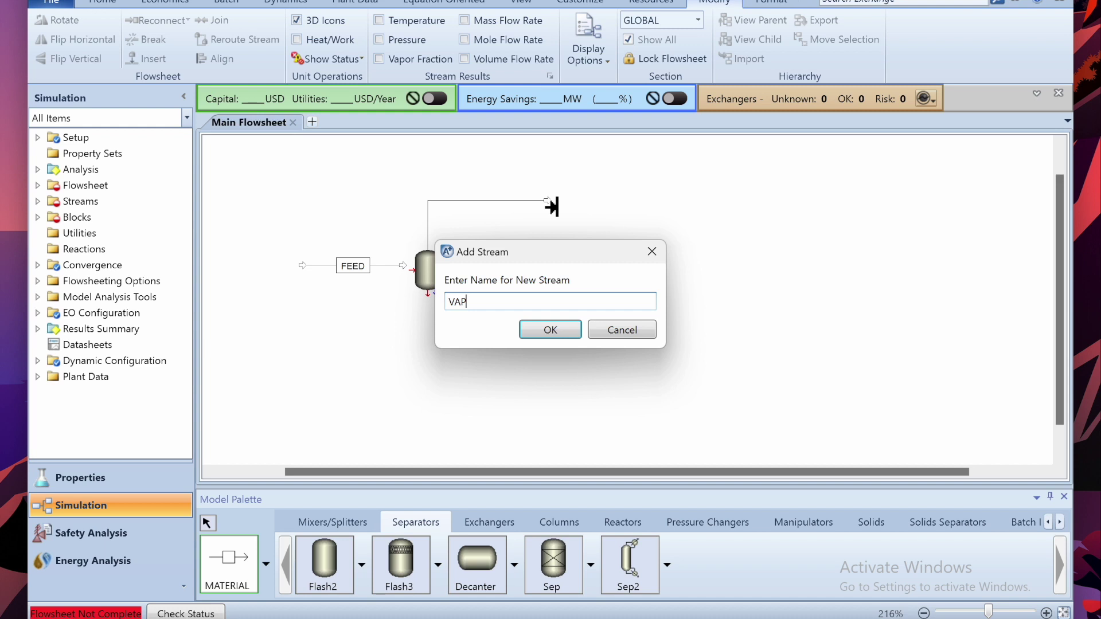
key(Return)
- Draw a material stream named LIQ from the bottom outlet of the FLSH block
click(429, 296)
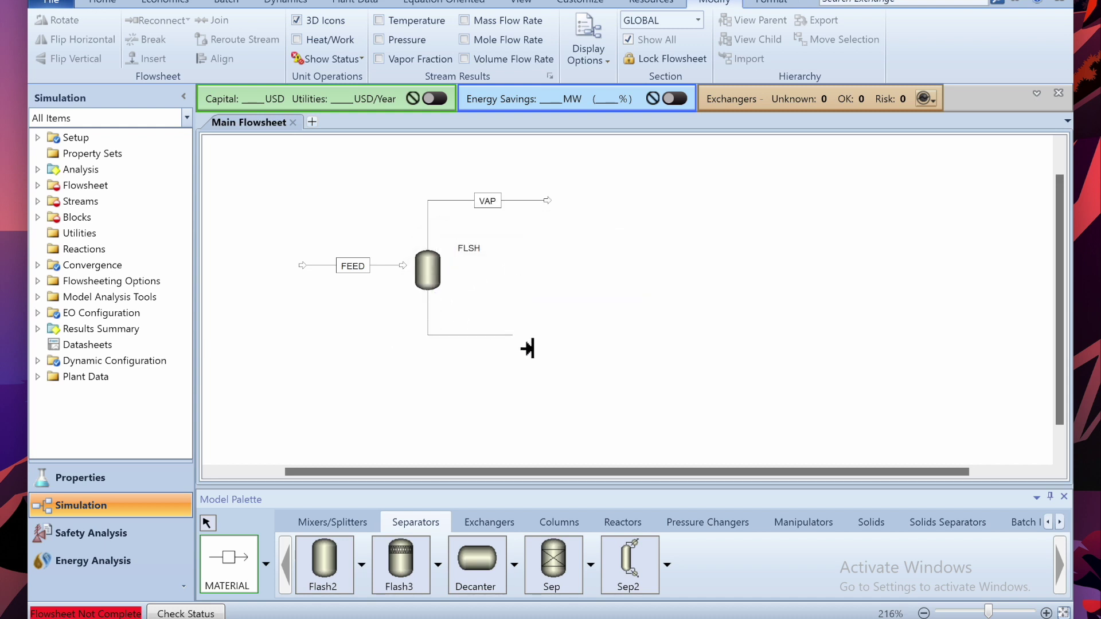
click(591, 363)
text(LIQ)
key(Return)
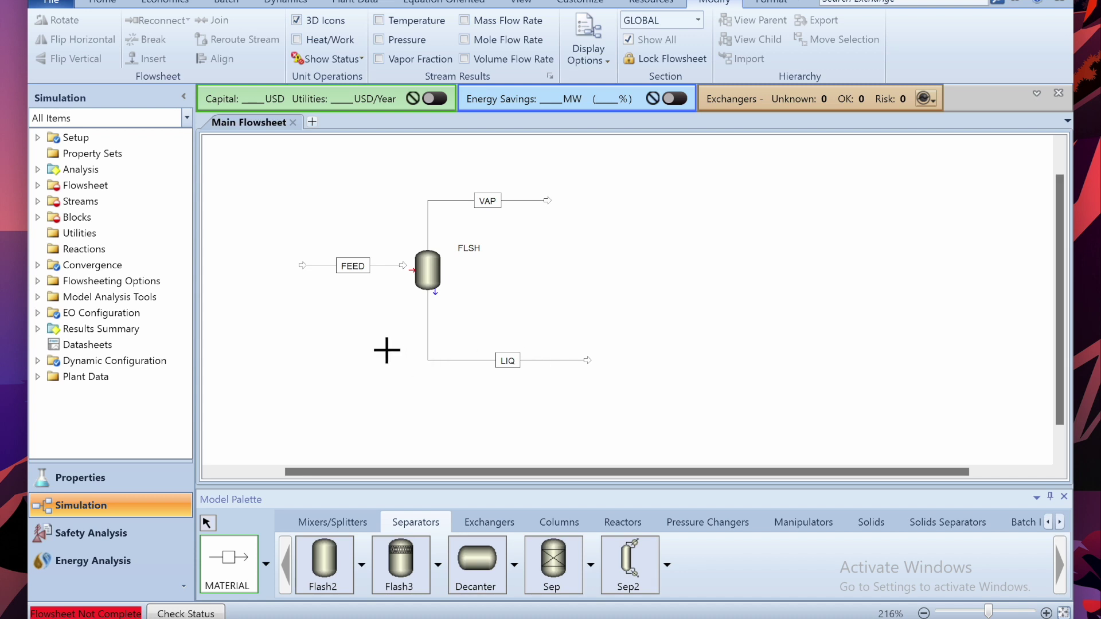
key(Escape)
- Connect the outlet end of the FEED stream to the FLSH block's inlet
drag(413, 278, 417, 278)
click(374, 319)
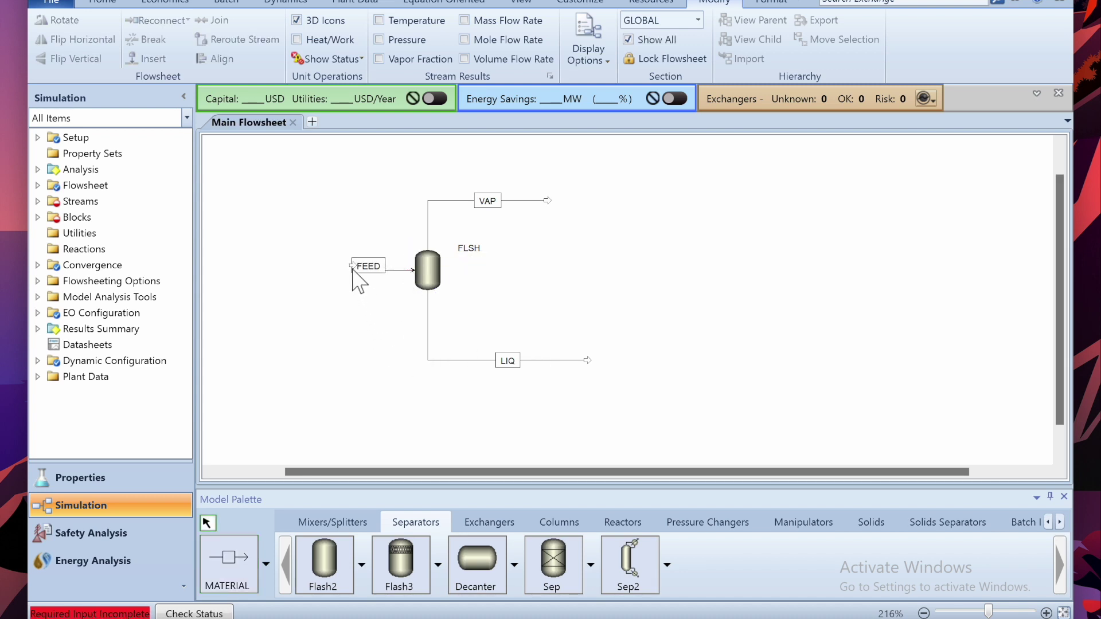
- Lengthen the FEED stream by moving its free source end farther away from the FLSH block
drag(350, 268, 257, 266)
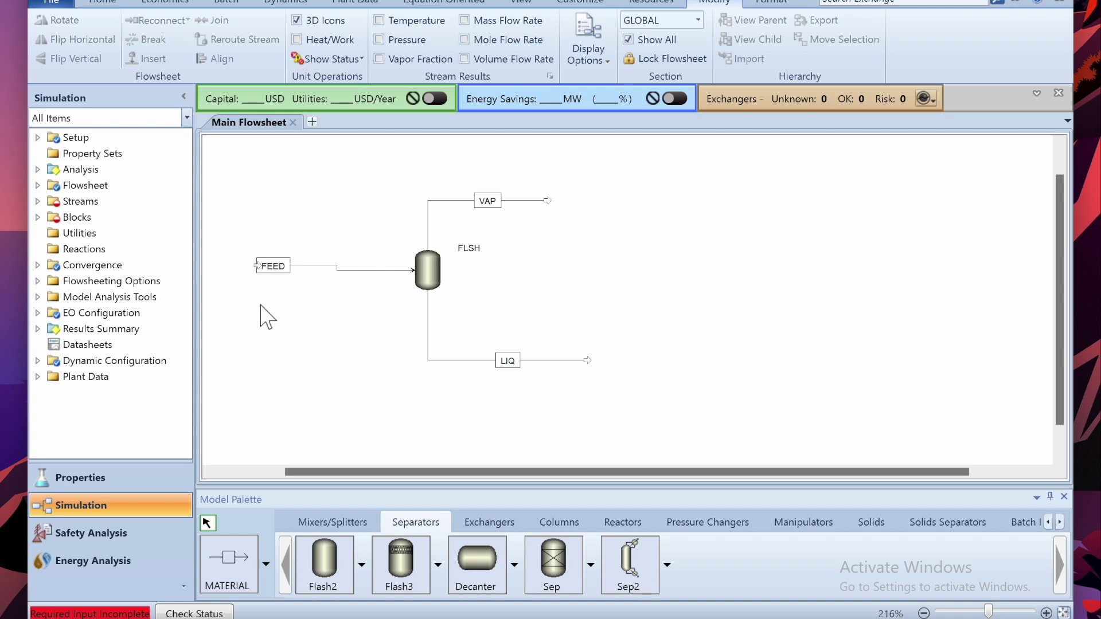
click(358, 272)
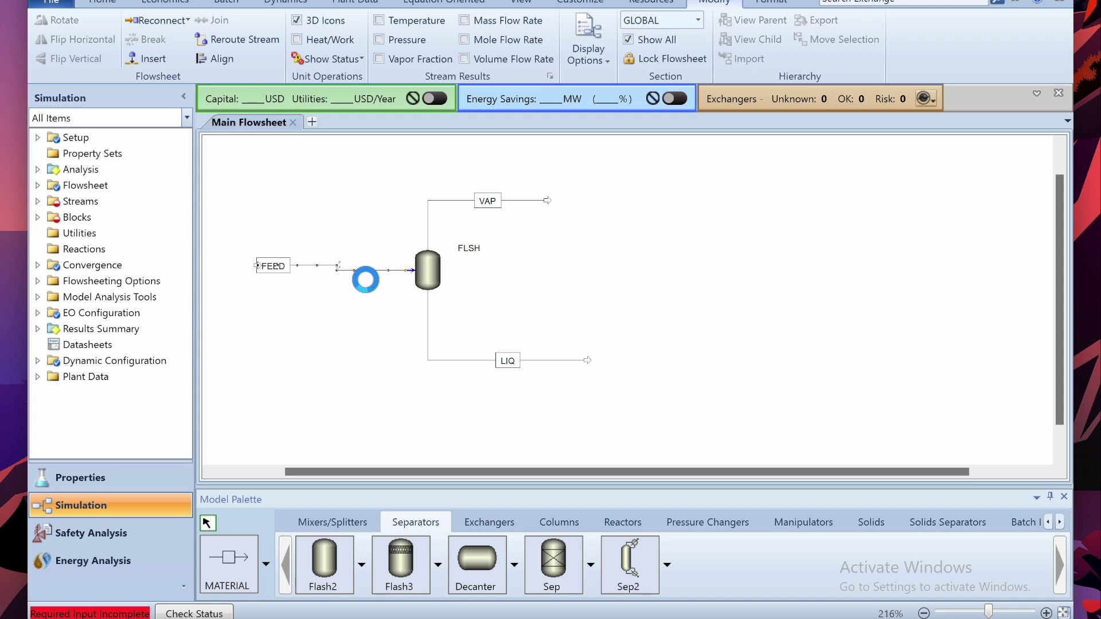
- Specify the FEED stream's state as 25 C and 1 bar with a total mole flow rate of 1 kmol/hr
double_click(358, 273)
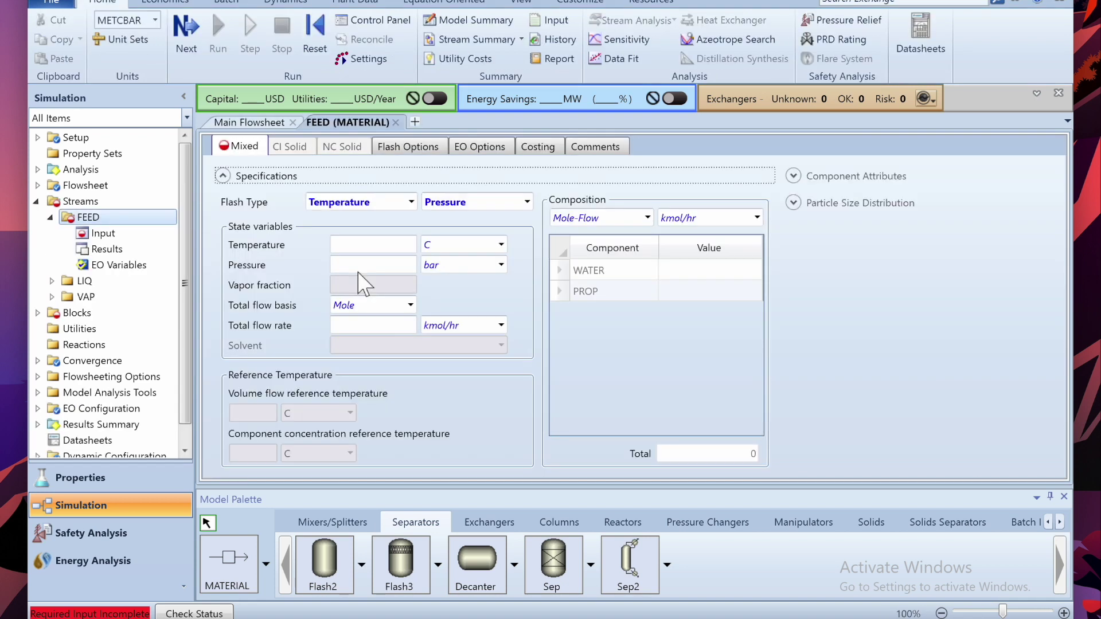
click(386, 244)
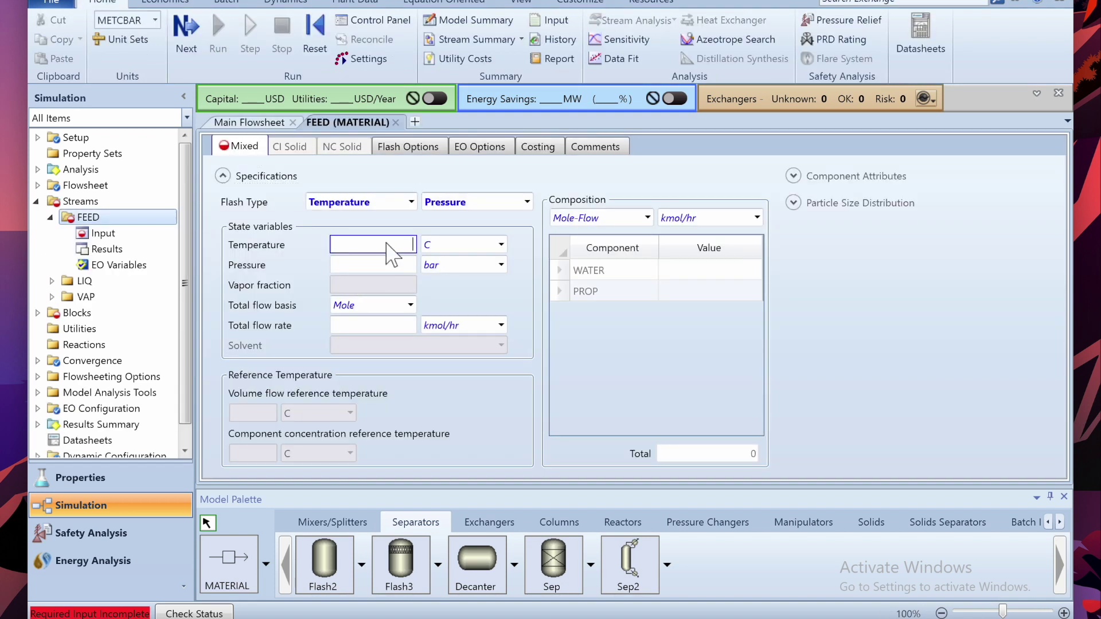
click(400, 268)
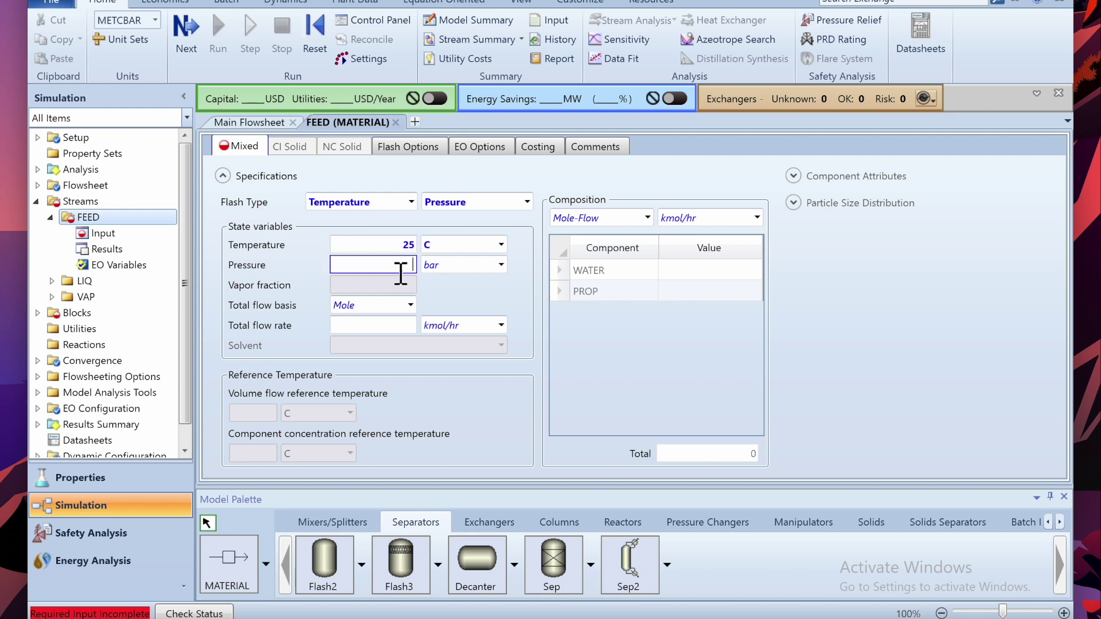
click(501, 265)
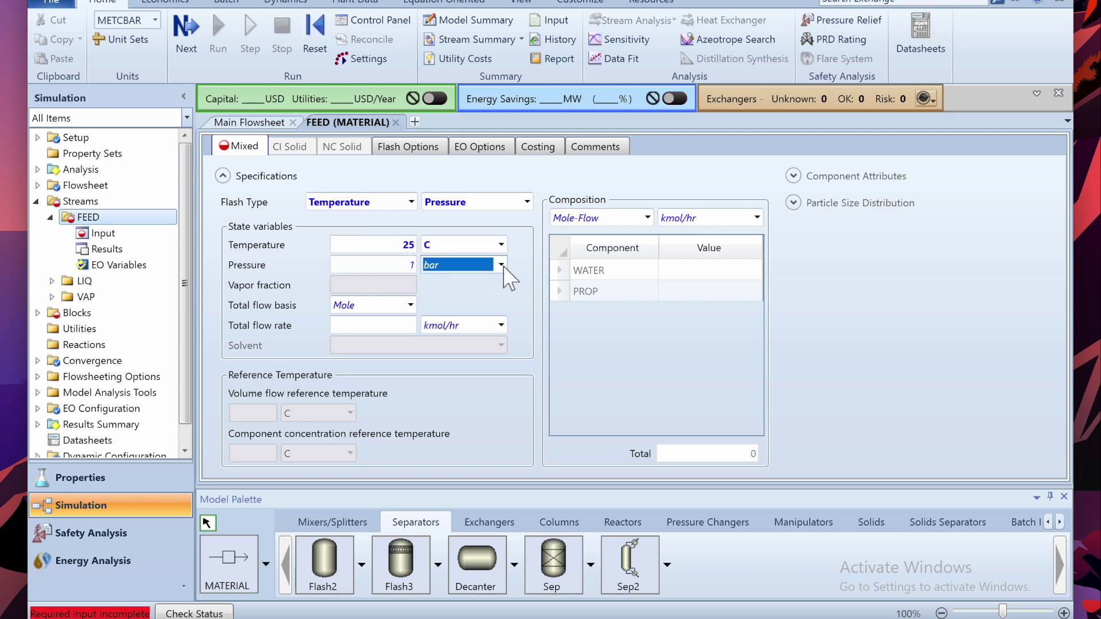
drag(513, 307, 513, 296)
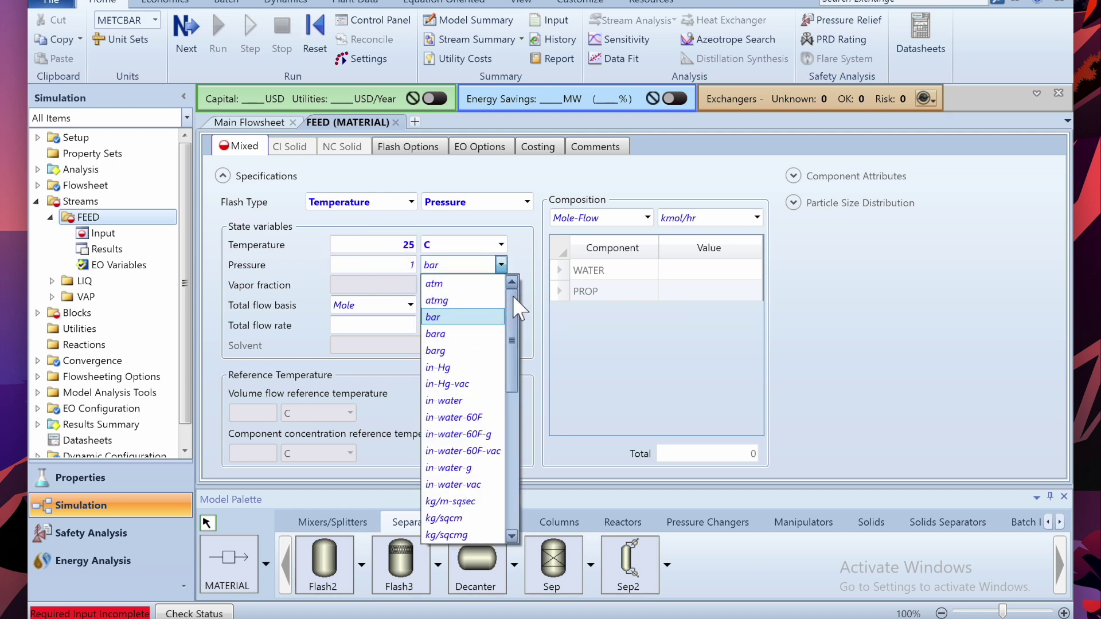
click(379, 342)
click(390, 325)
text(1)
click(689, 331)
- Define the FEED composition as mole fractions of 0.5 WATER and 0.5 PROP, and close the stream form
click(648, 218)
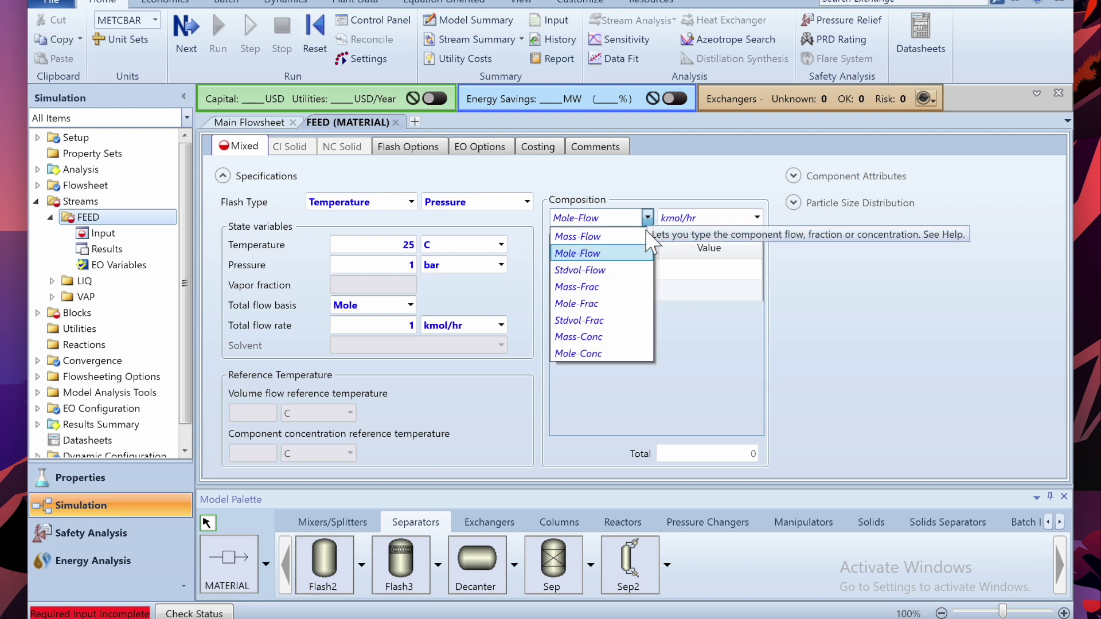
click(579, 306)
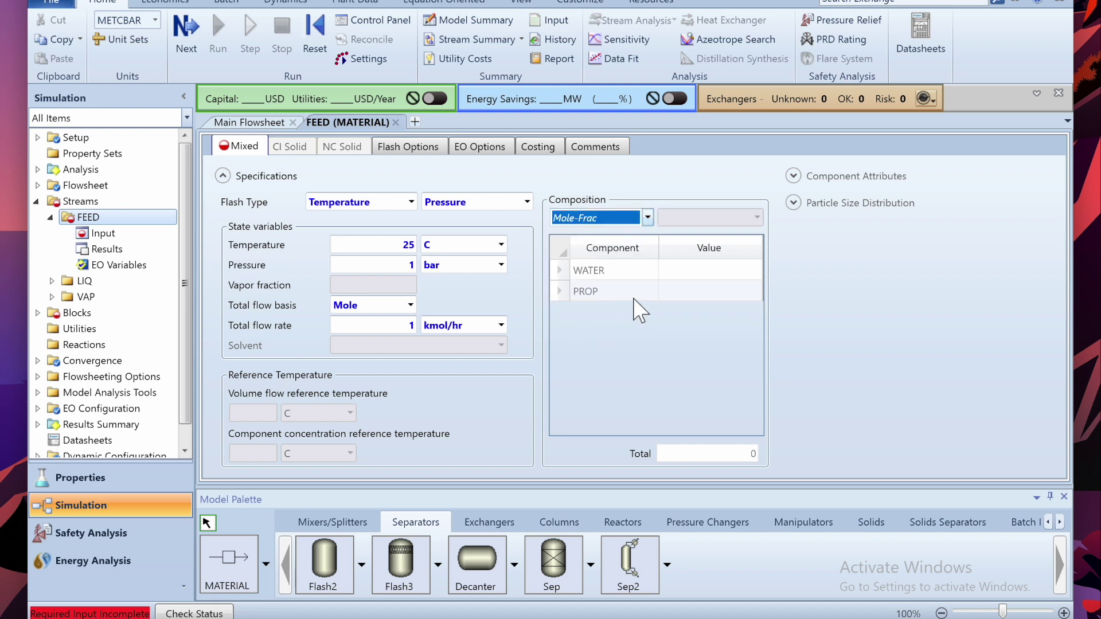
click(700, 270)
text(0.5)
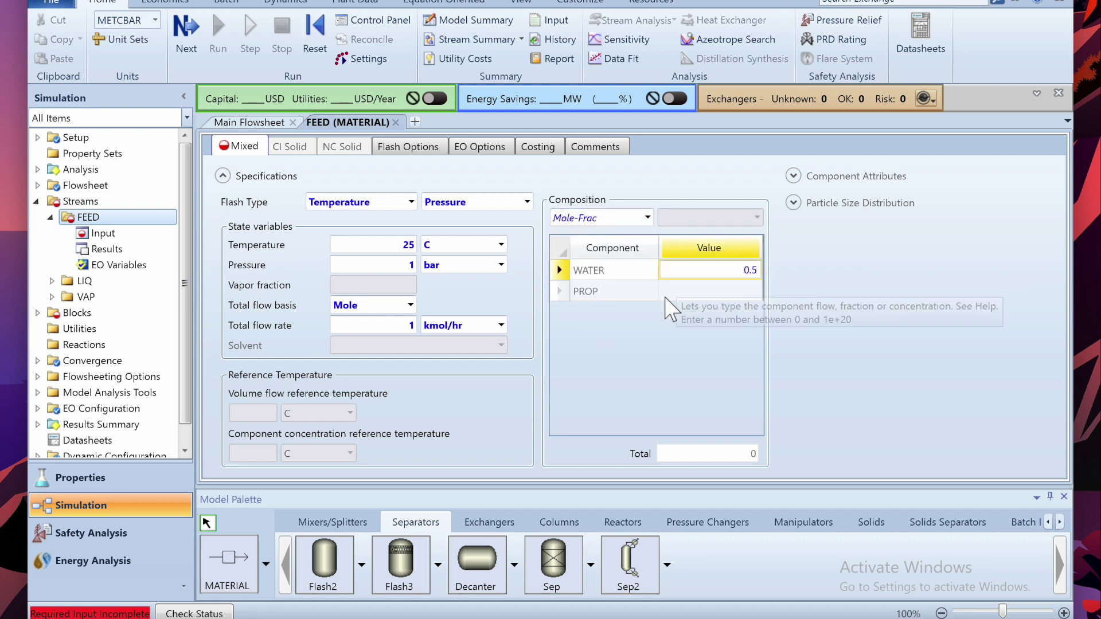
click(699, 296)
text(0.5)
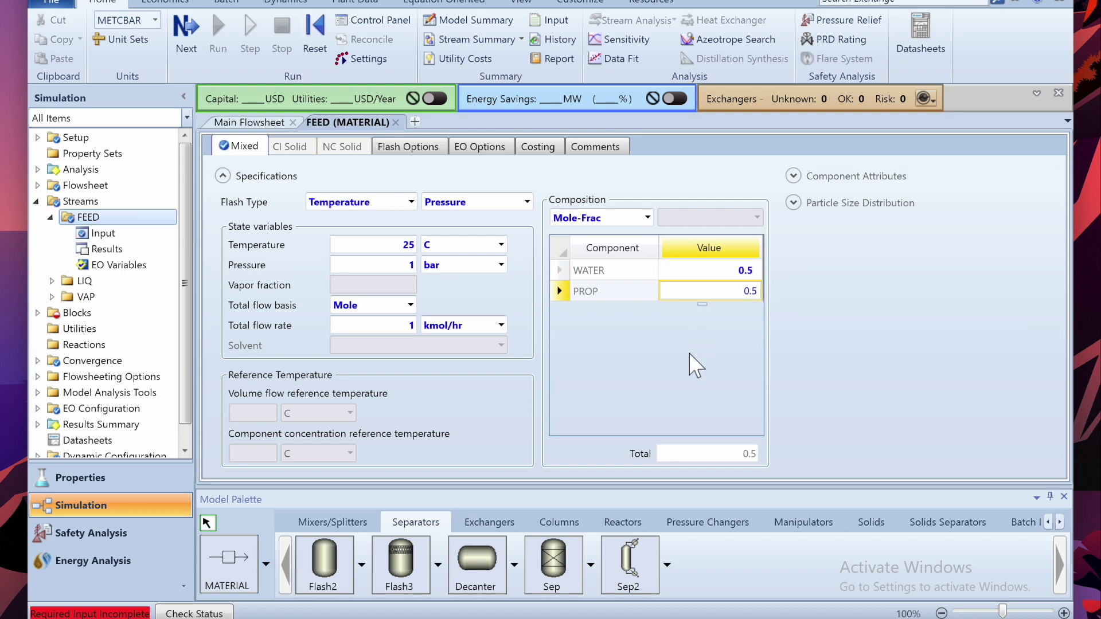
key(Return)
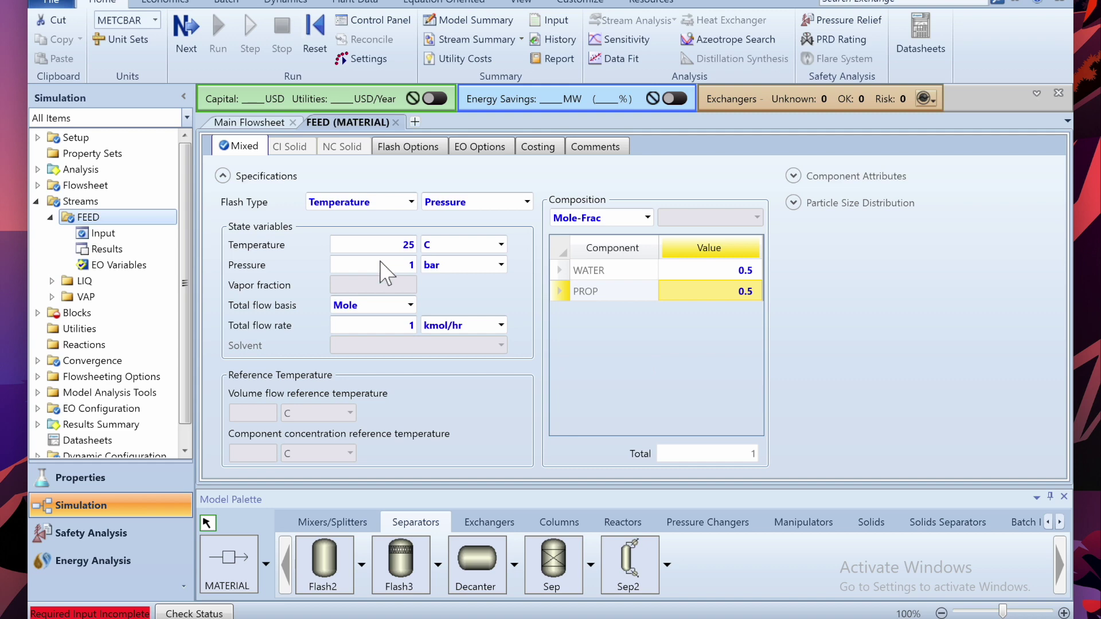
click(395, 123)
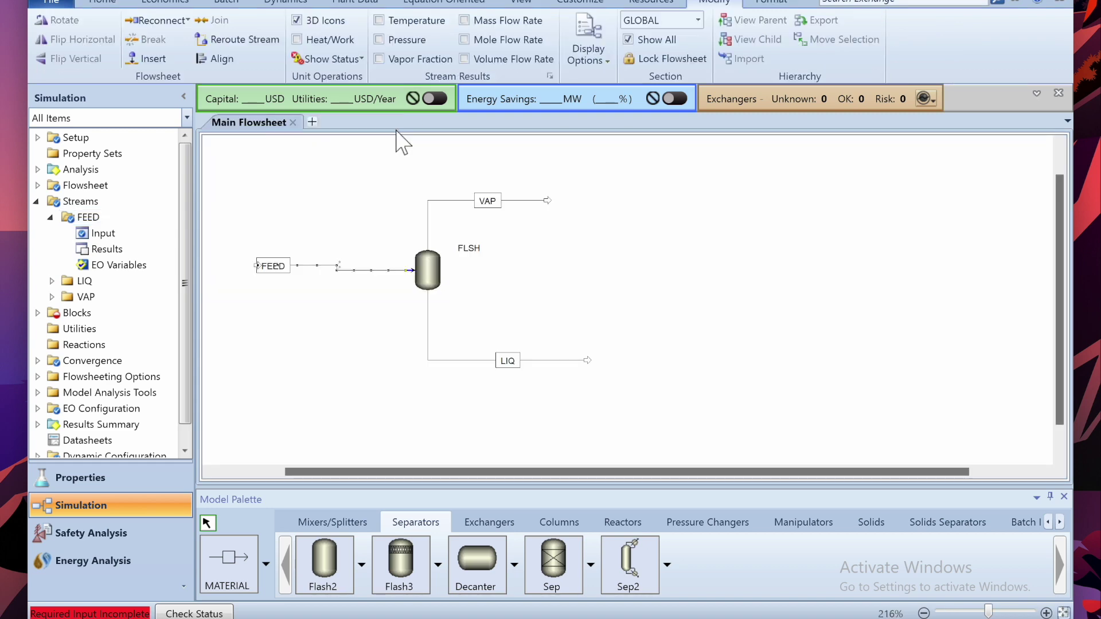
- Specify the FLSH block's flash conditions as 25 C and 1 bar
double_click(429, 281)
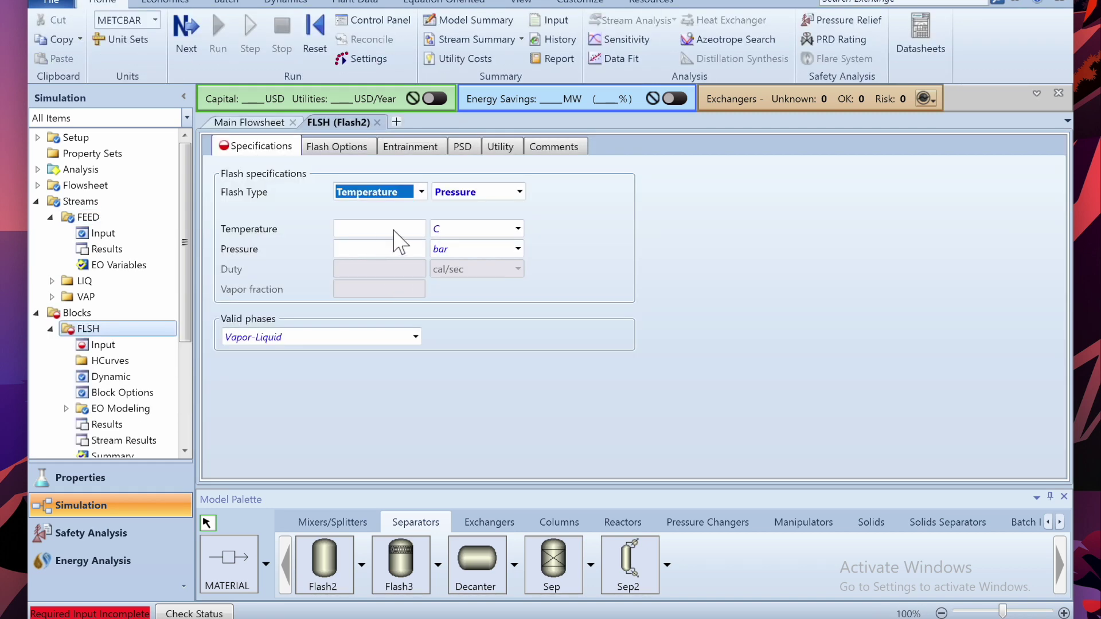
click(404, 231)
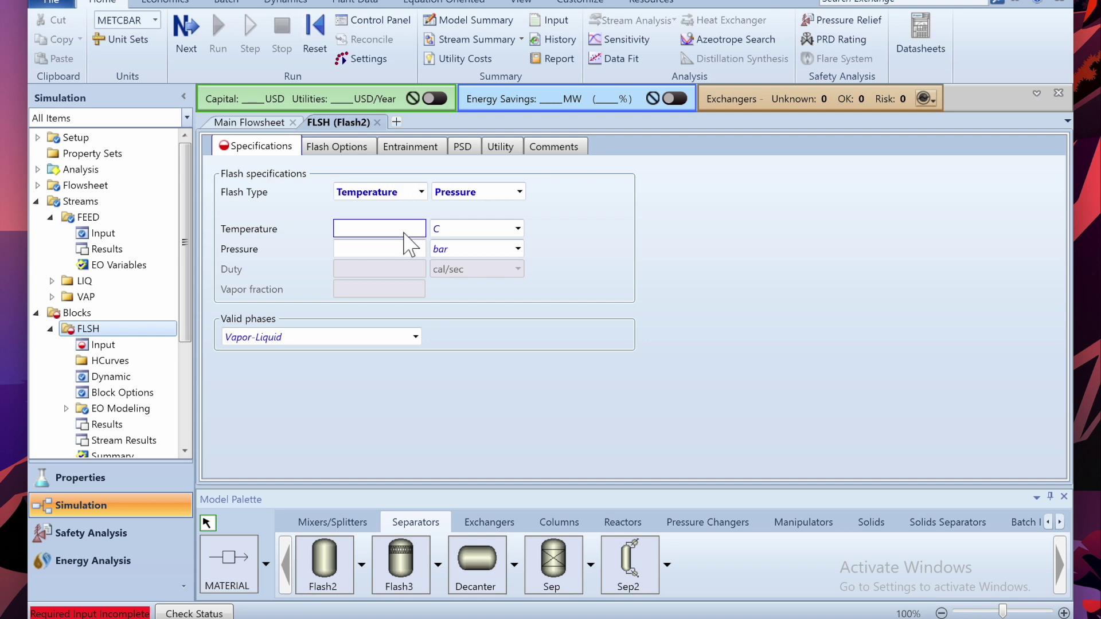
click(423, 255)
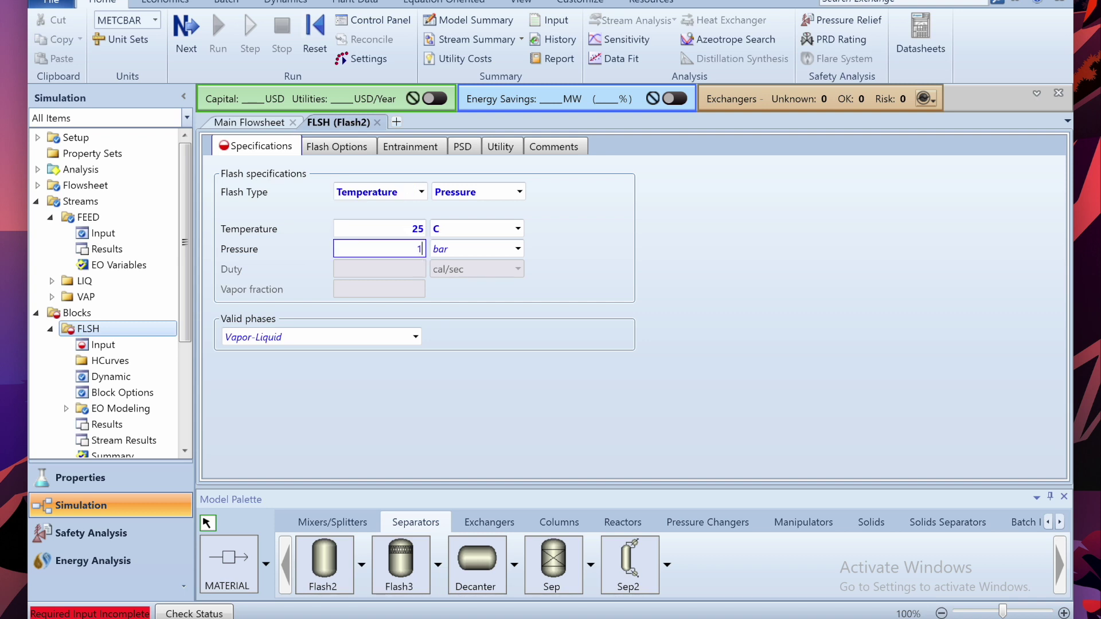
click(404, 401)
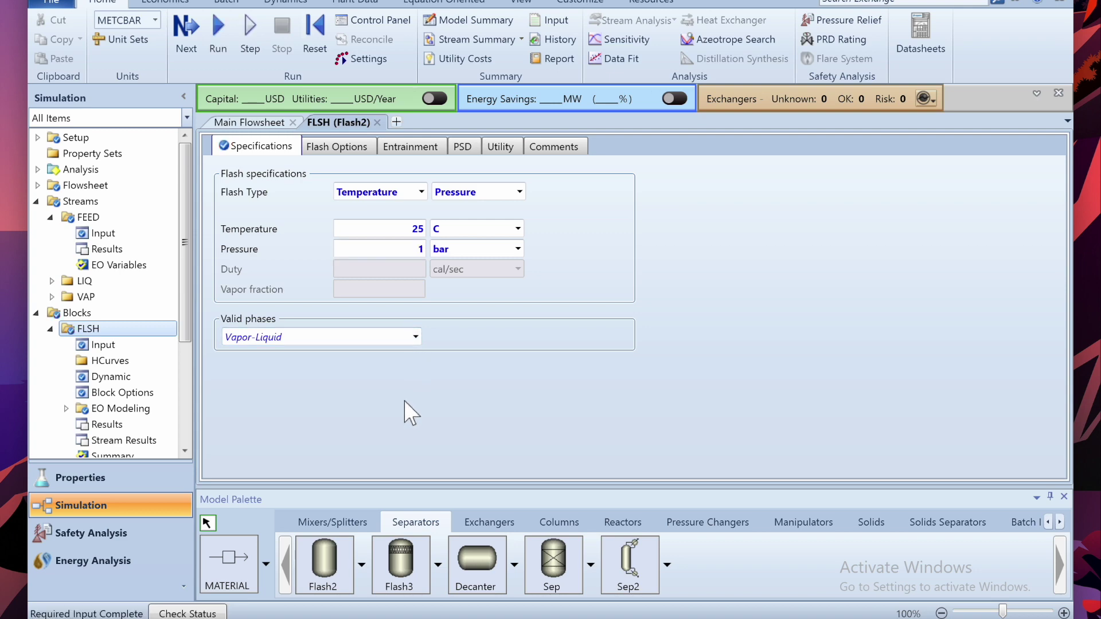
- Reset the simulation and run it with the FLSH block at 25 C
click(318, 44)
key(Return)
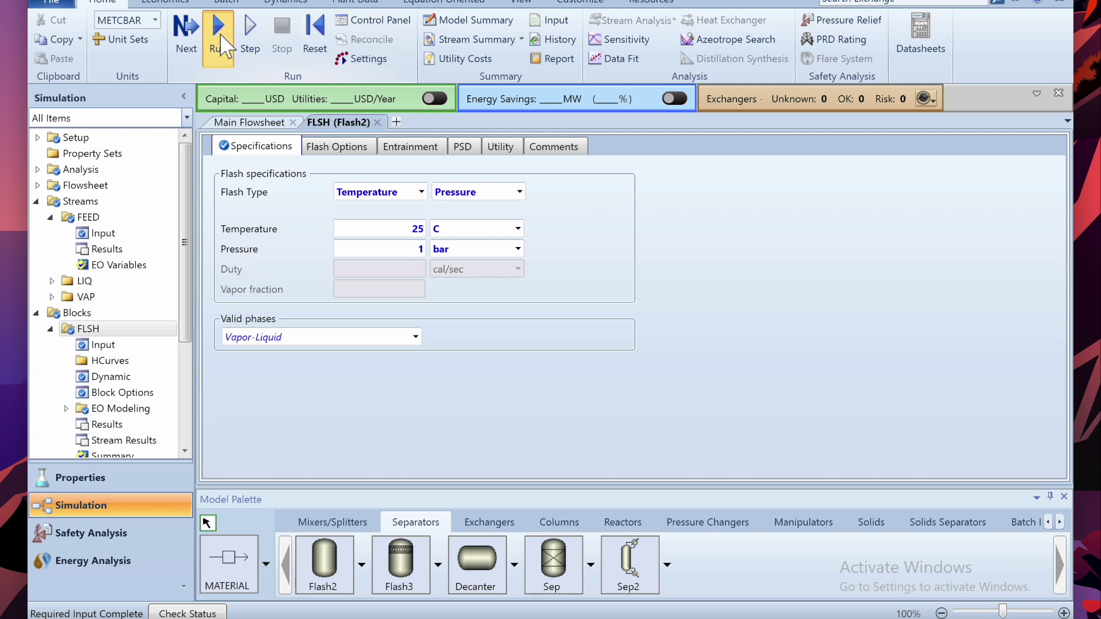
click(219, 33)
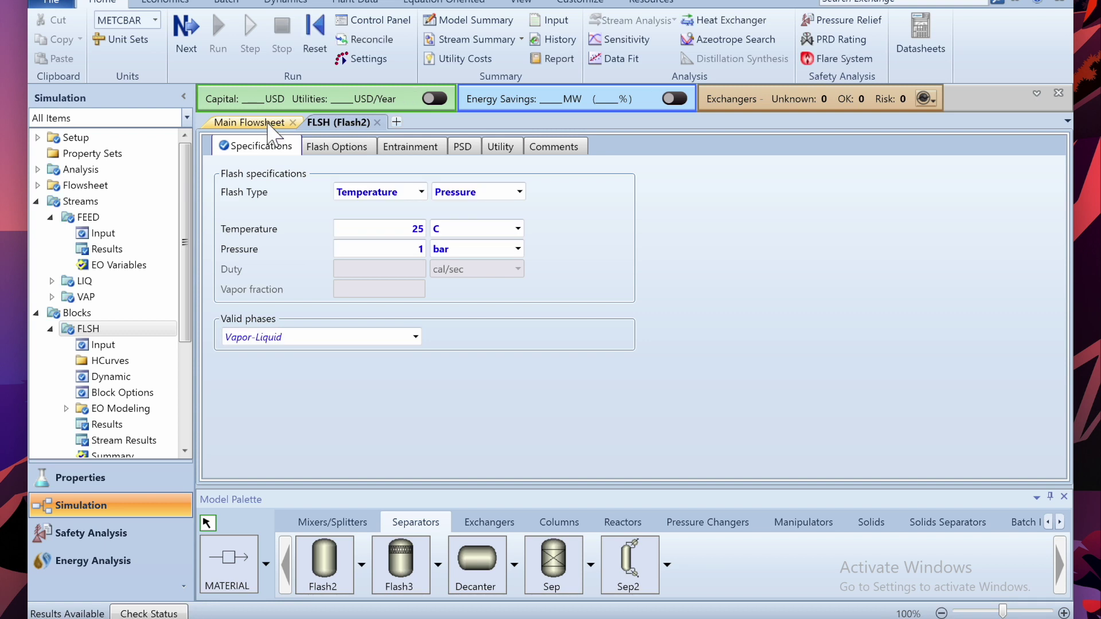
- Return to the main flowsheet and open the stream results of the FLSH block
click(249, 122)
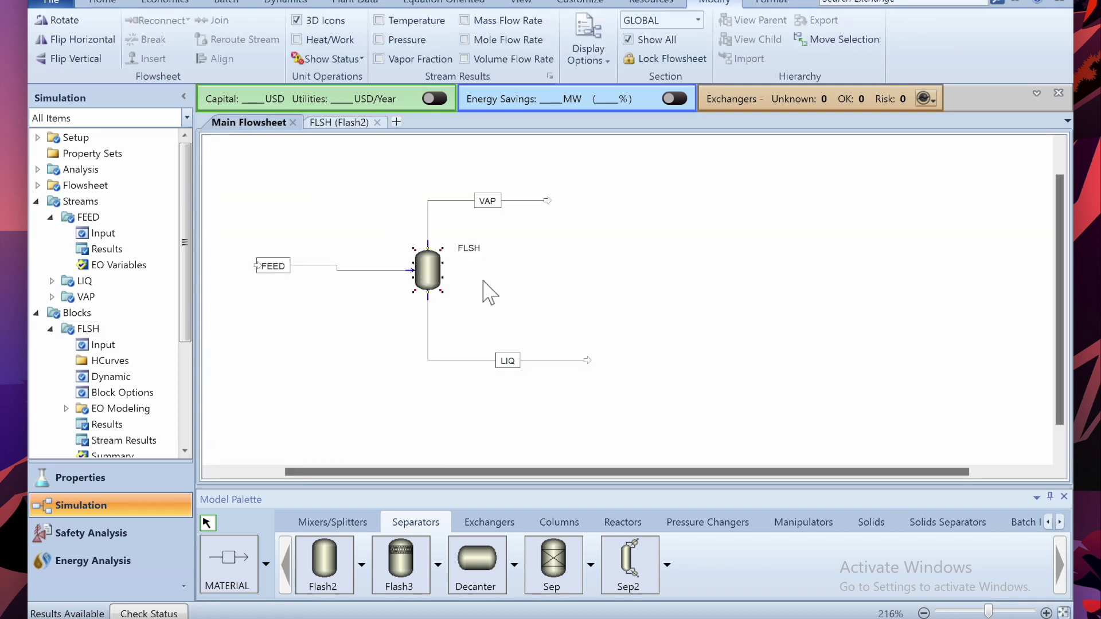
right_click(430, 276)
click(482, 329)
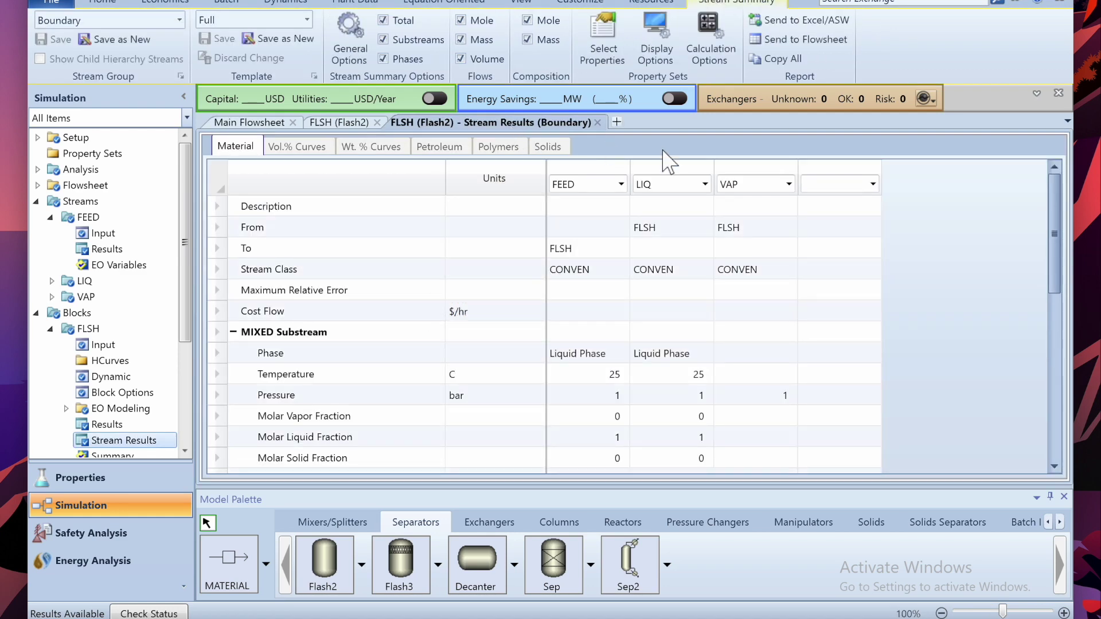
- Try to dock the FLSH stream results beside the flowsheet, and close the docked view
drag(574, 122, 1047, 301)
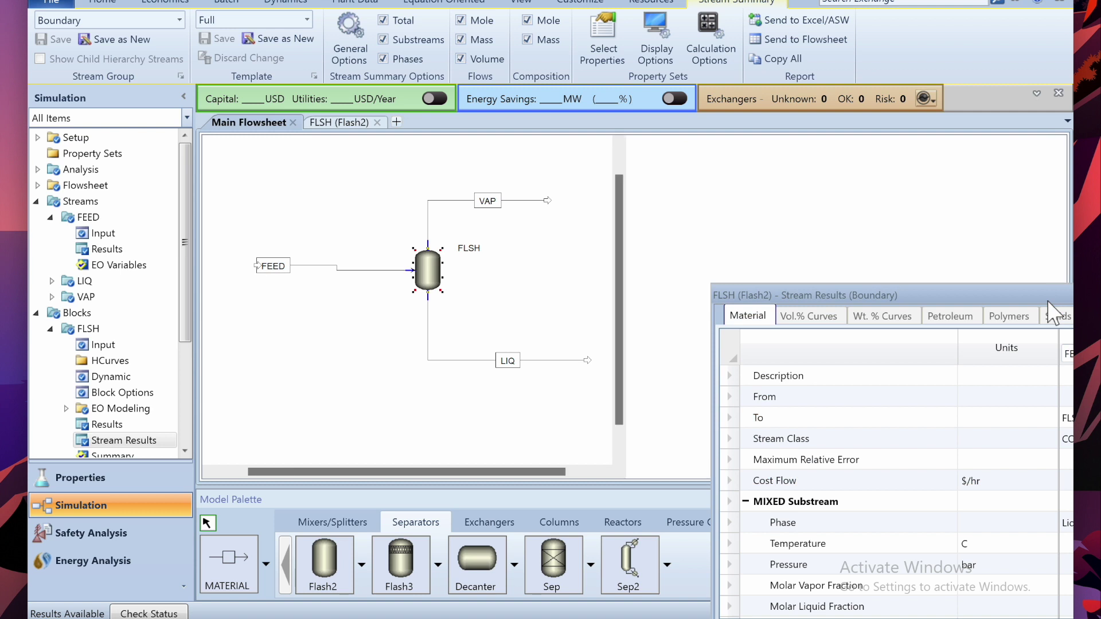
drag(766, 465, 686, 450)
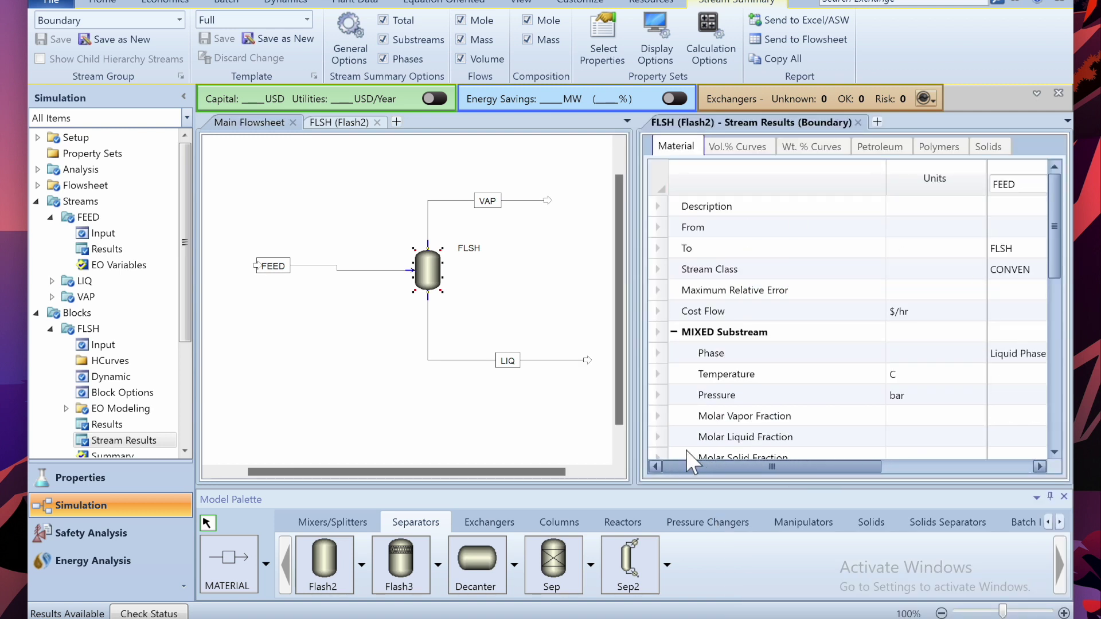
click(859, 123)
- Reopen the FLSH block's stream results and examine the phases and conditions of FEED, LIQ and VAP
right_click(439, 278)
click(481, 319)
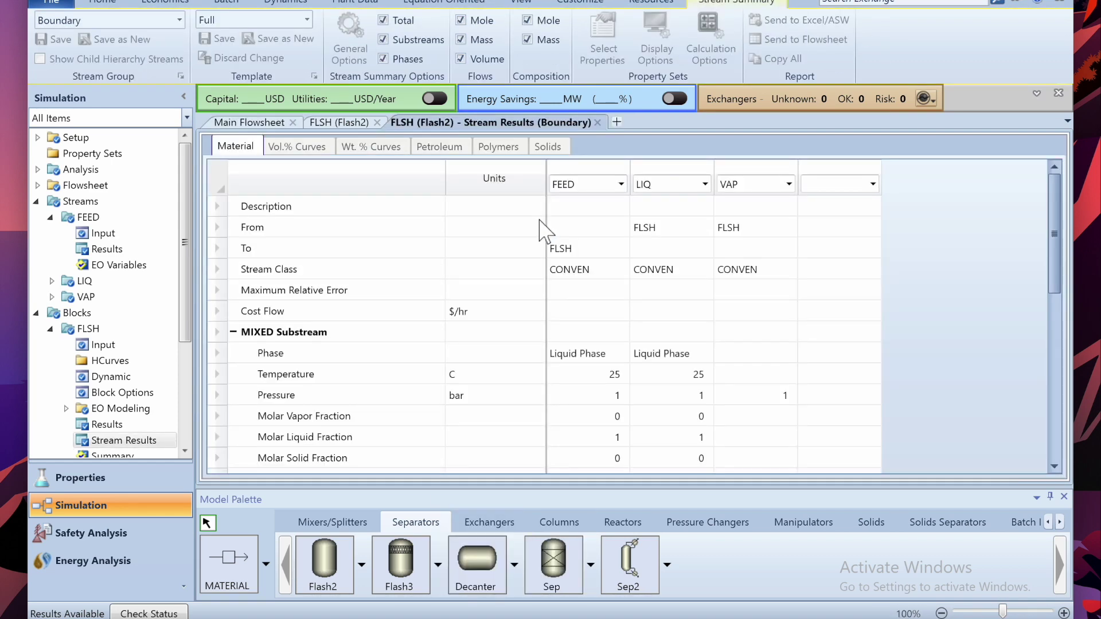
scroll(542, 227, down, 4)
scroll(542, 229, up, 1)
scroll(542, 226, up, 3)
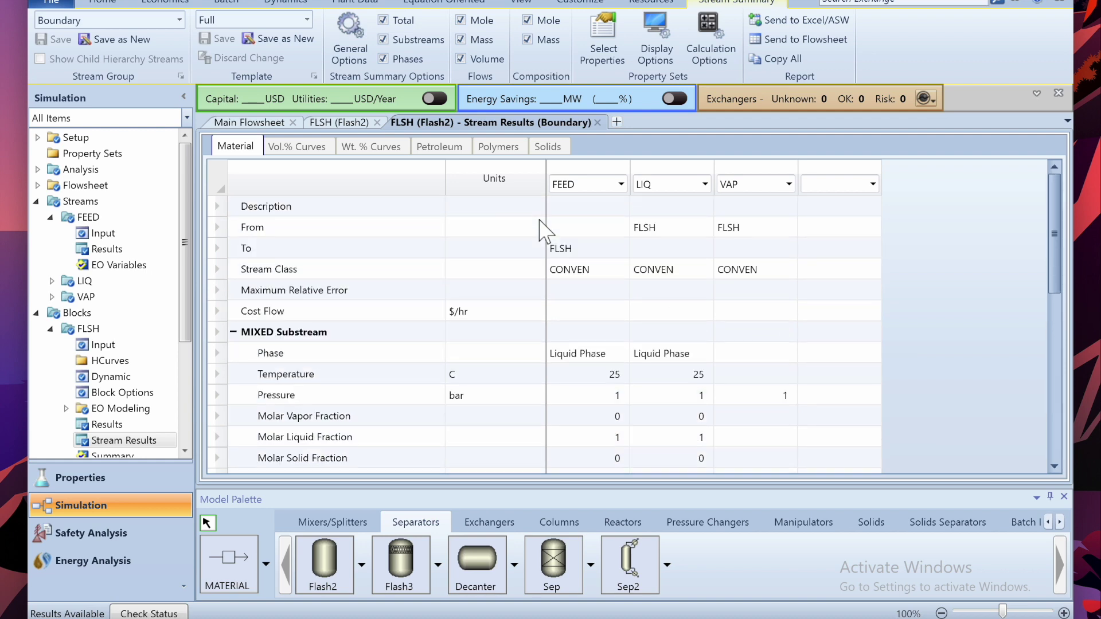
- Review the FLSH flash specifications against the WATER/PROP T-xy diagram in the Properties environment
click(329, 124)
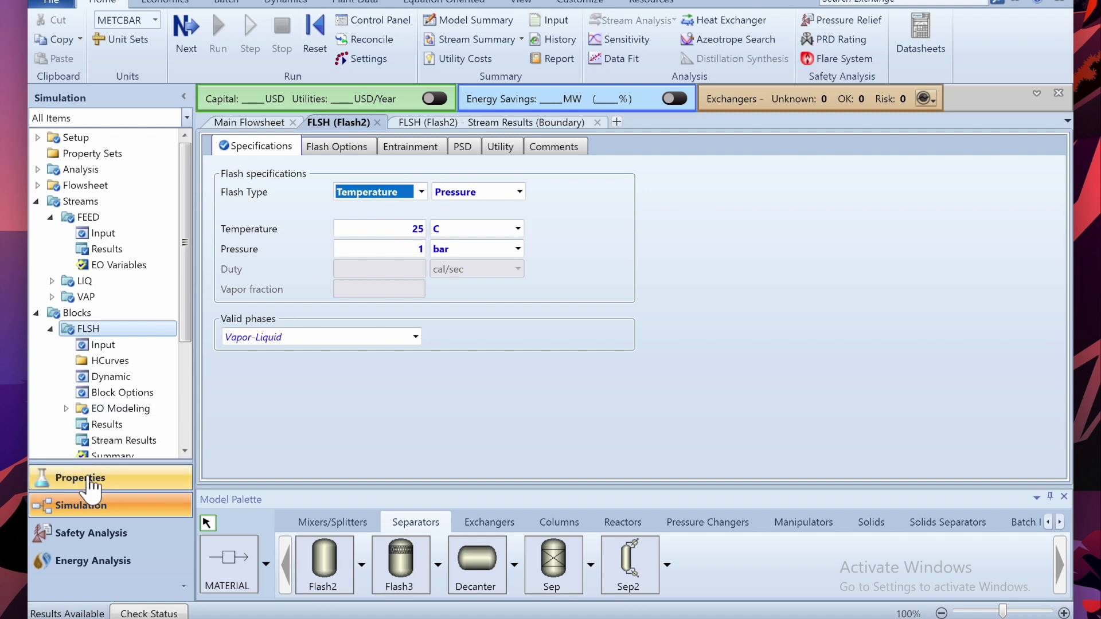
click(83, 481)
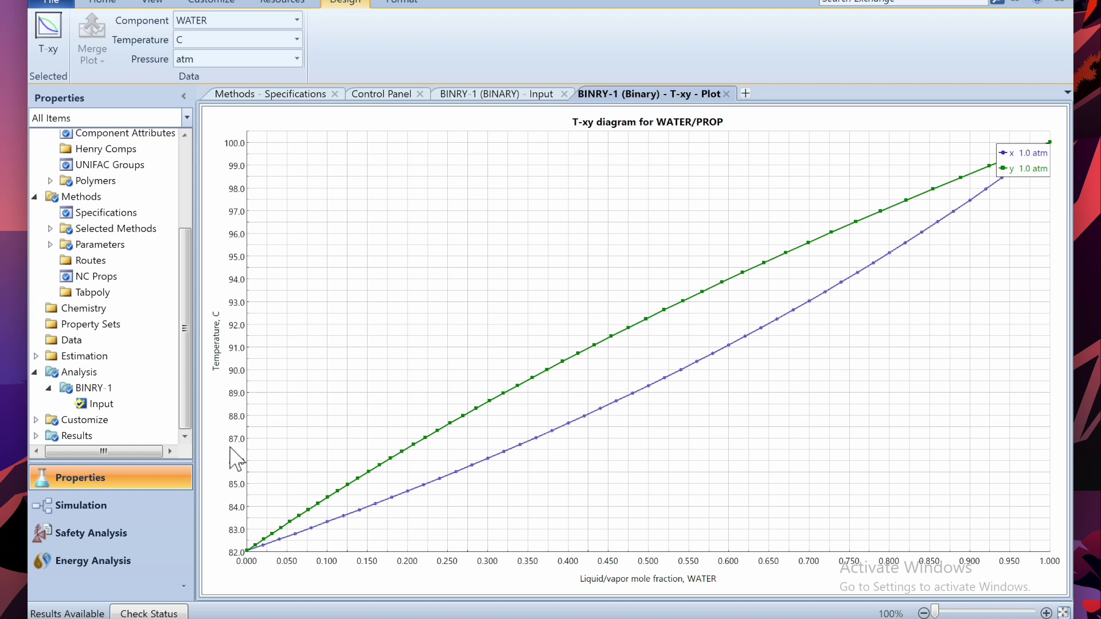
- Return to the Simulation environment and set the FLSH block's temperature to 70 C
click(106, 515)
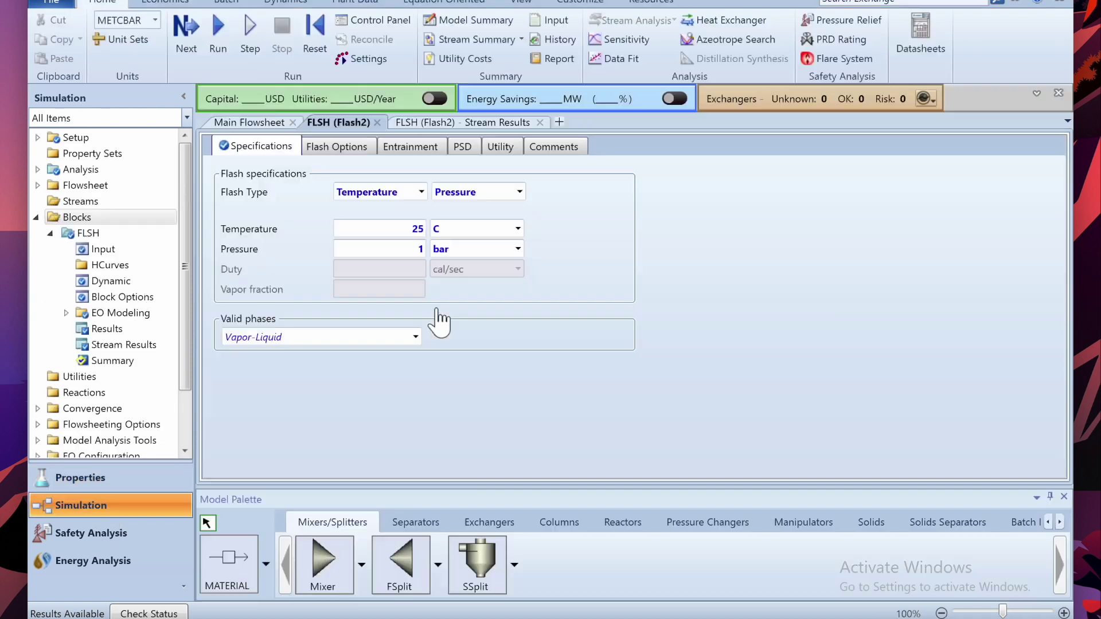
double_click(417, 229)
text(70)
click(459, 453)
- Reset and rerun the simulation, and check the phase rows in the FLSH stream results
click(326, 22)
key(Return)
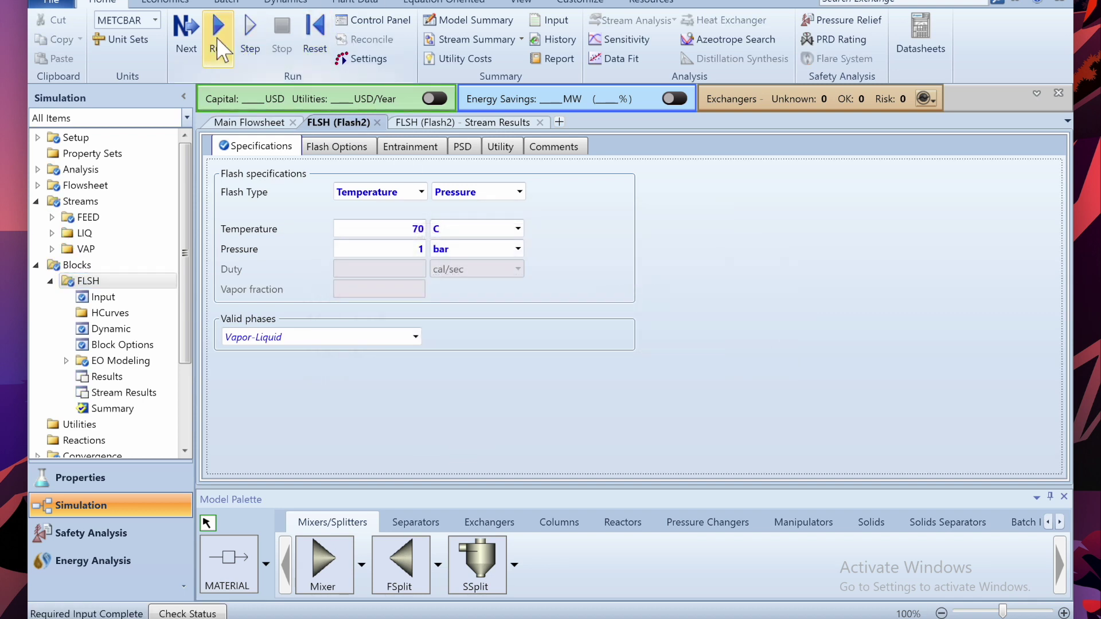
click(217, 36)
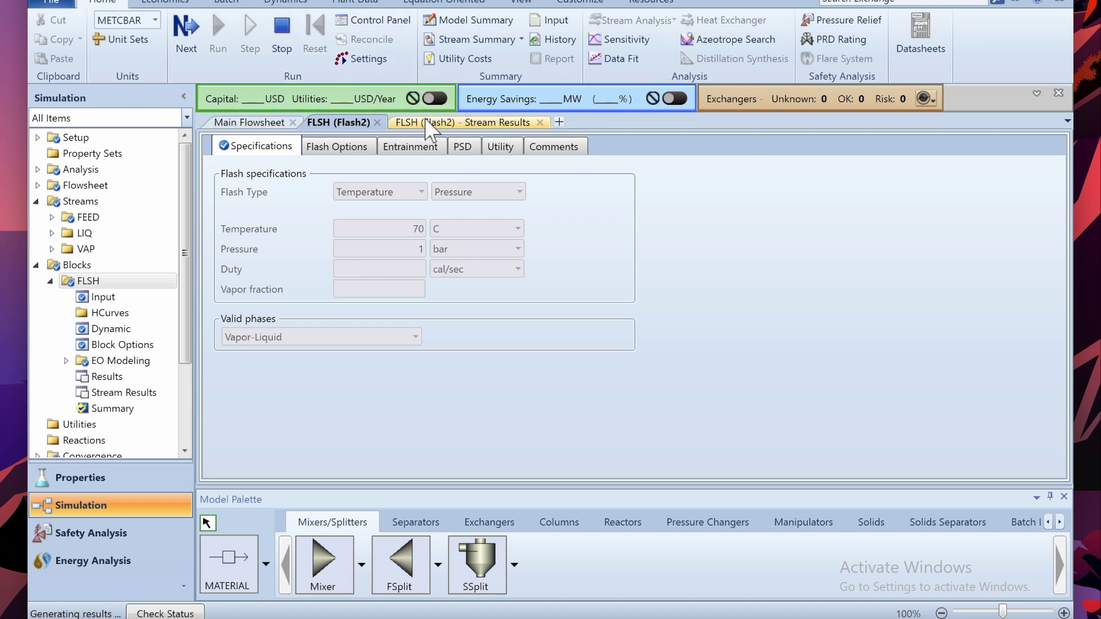
click(430, 122)
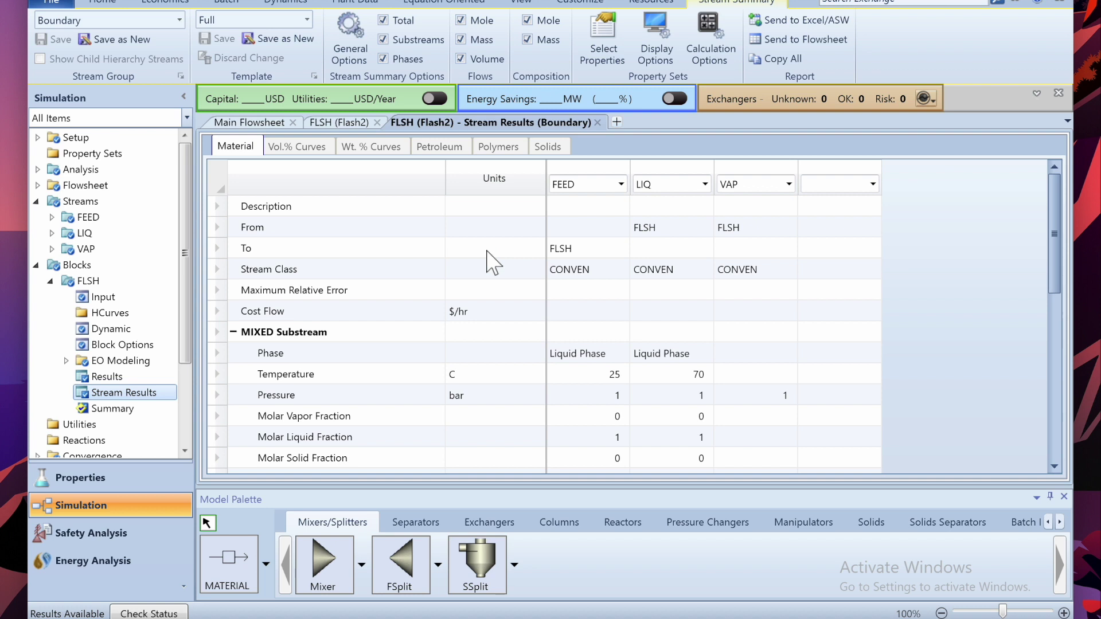
scroll(492, 259, down, 2)
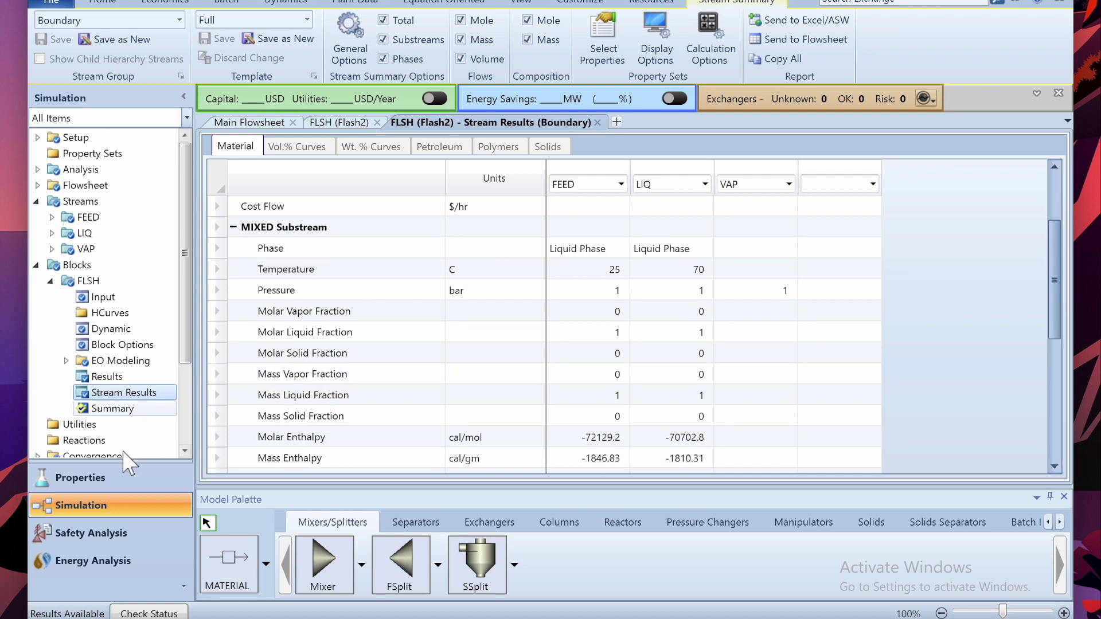
- Inspect the liquid curve of the T-xy diagram at 0.5 WATER mole fraction, and return to the stream results
click(92, 485)
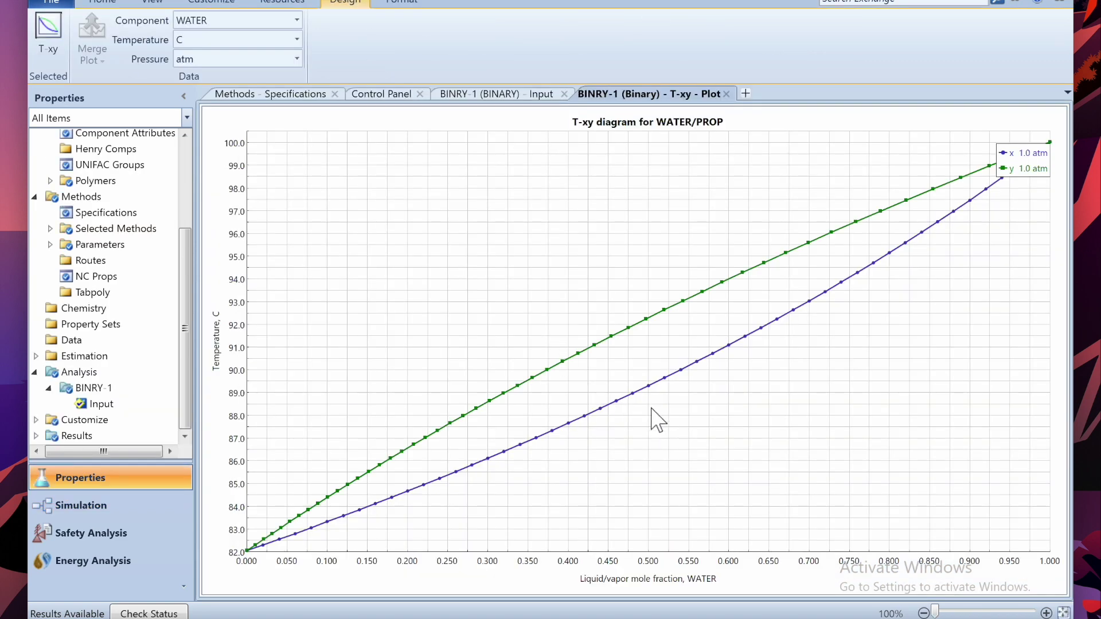
click(650, 387)
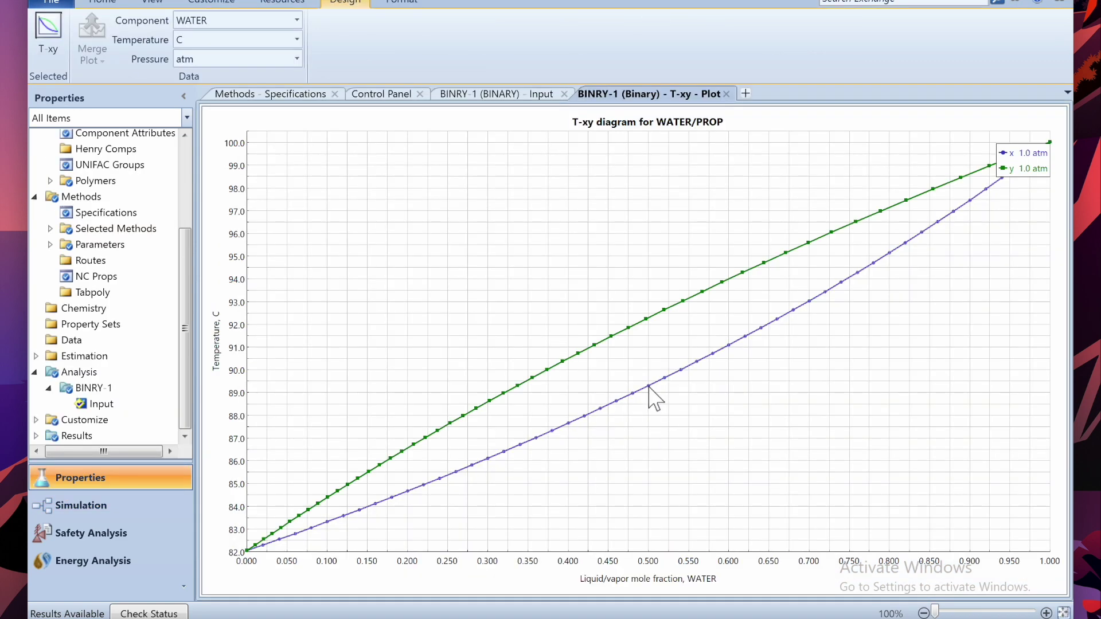
mouse_move(649, 387)
click(114, 507)
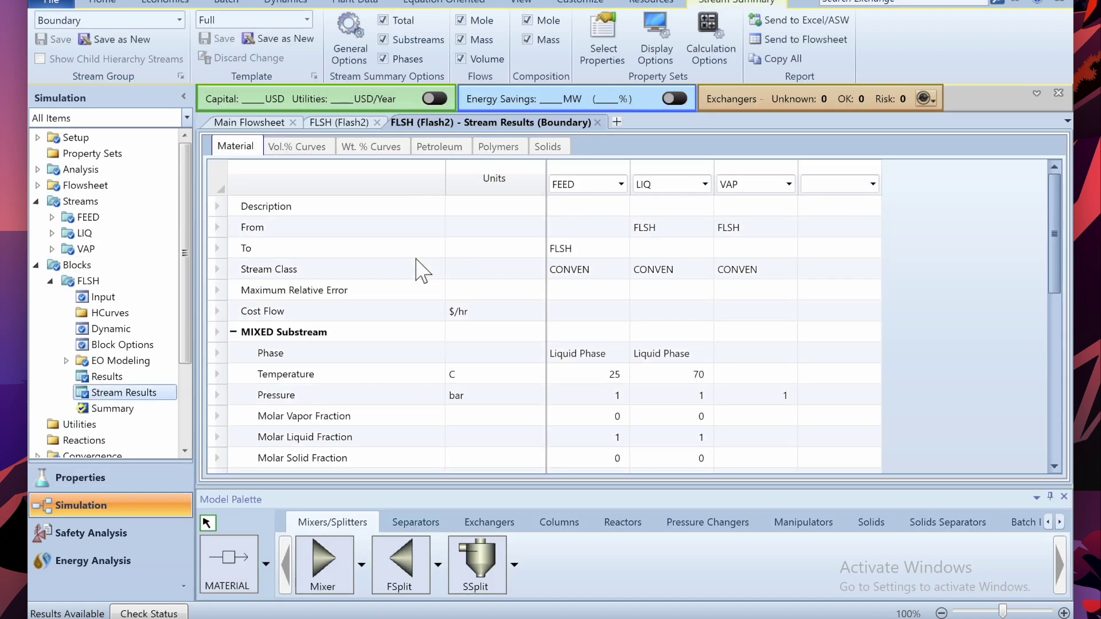
- Set the FLSH block's temperature to 89 C, and reset and rerun the simulation
click(346, 125)
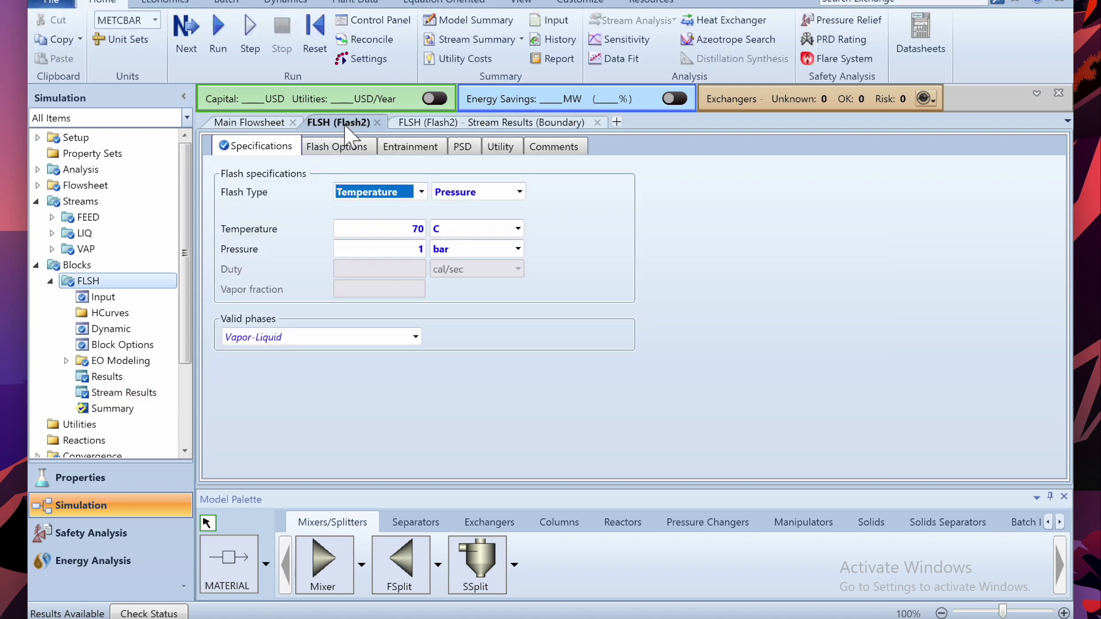
double_click(415, 229)
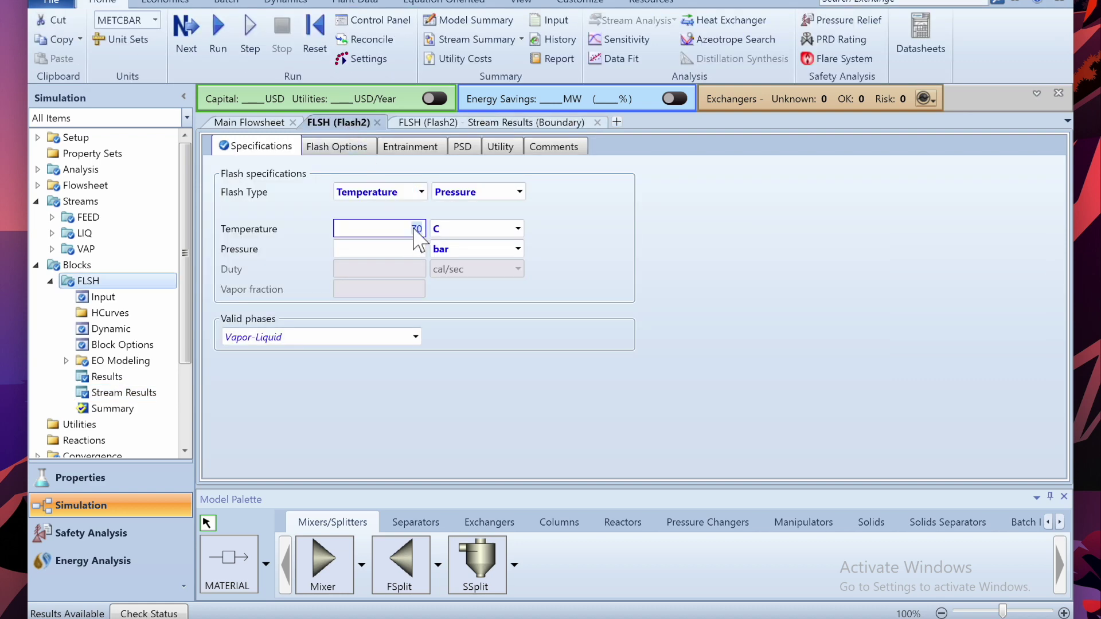
text(89)
click(482, 397)
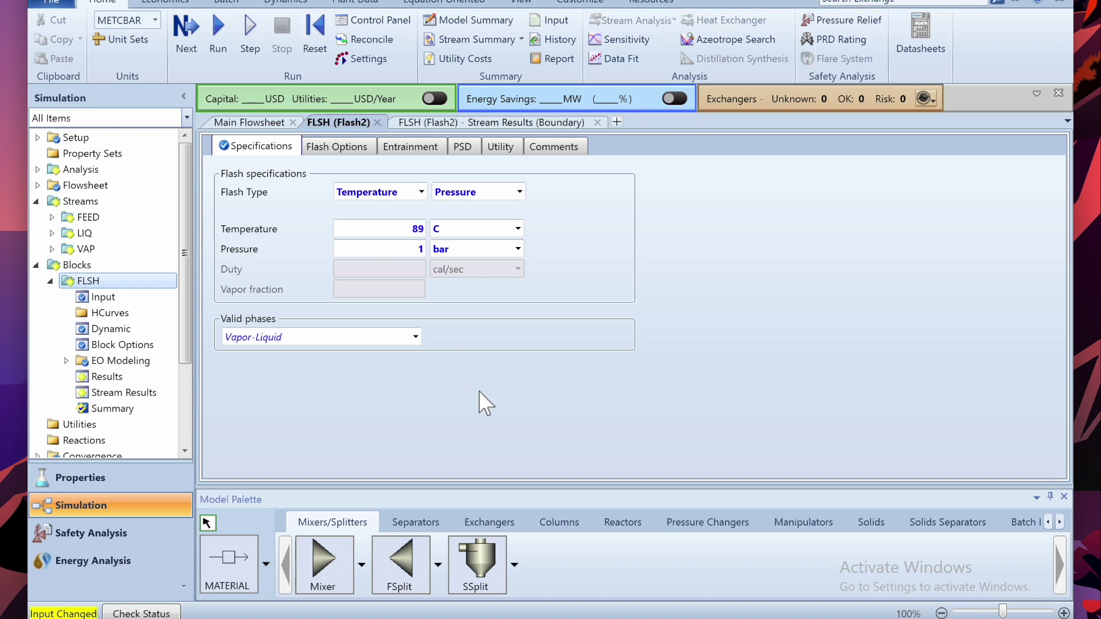
click(314, 37)
key(Return)
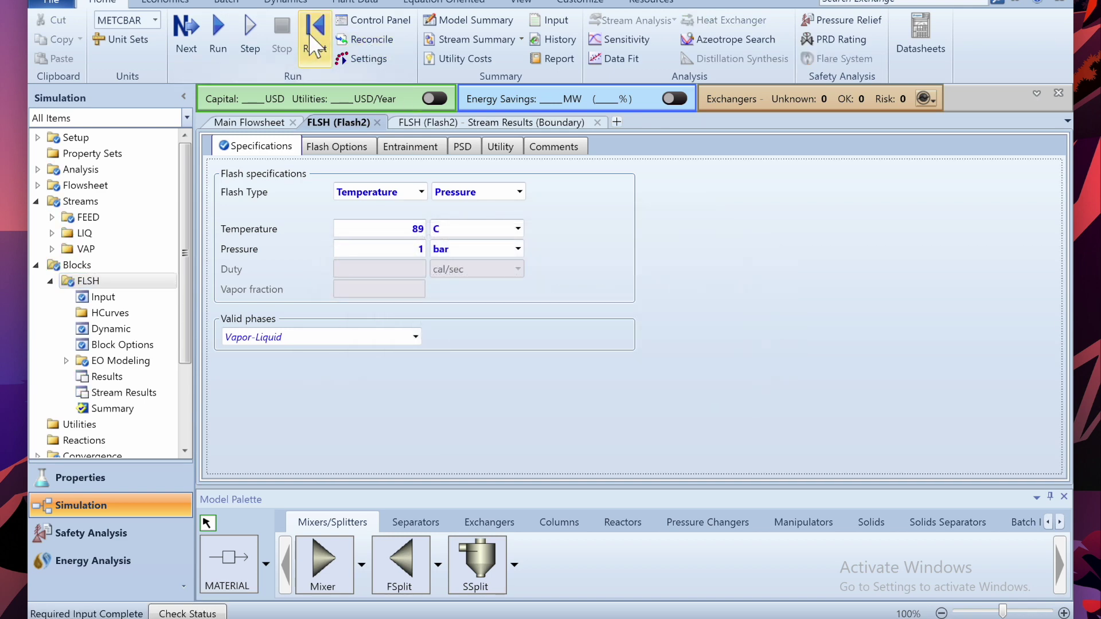
click(217, 31)
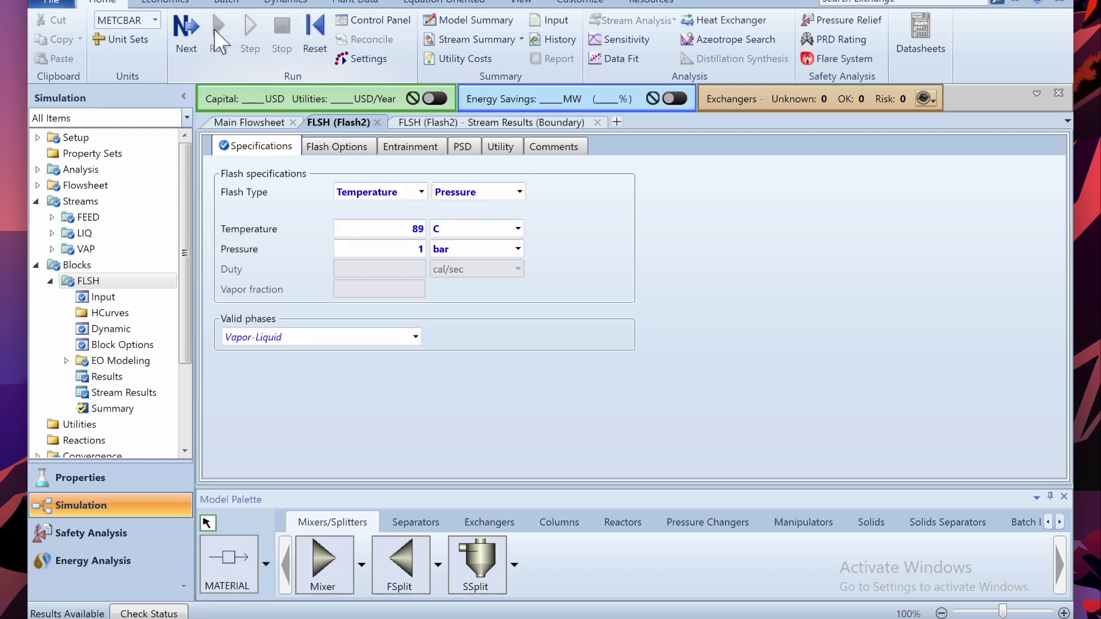
- Check the LIQ and VAP phases and mole flows in the FLSH stream results, and consult the Properties environment
click(492, 122)
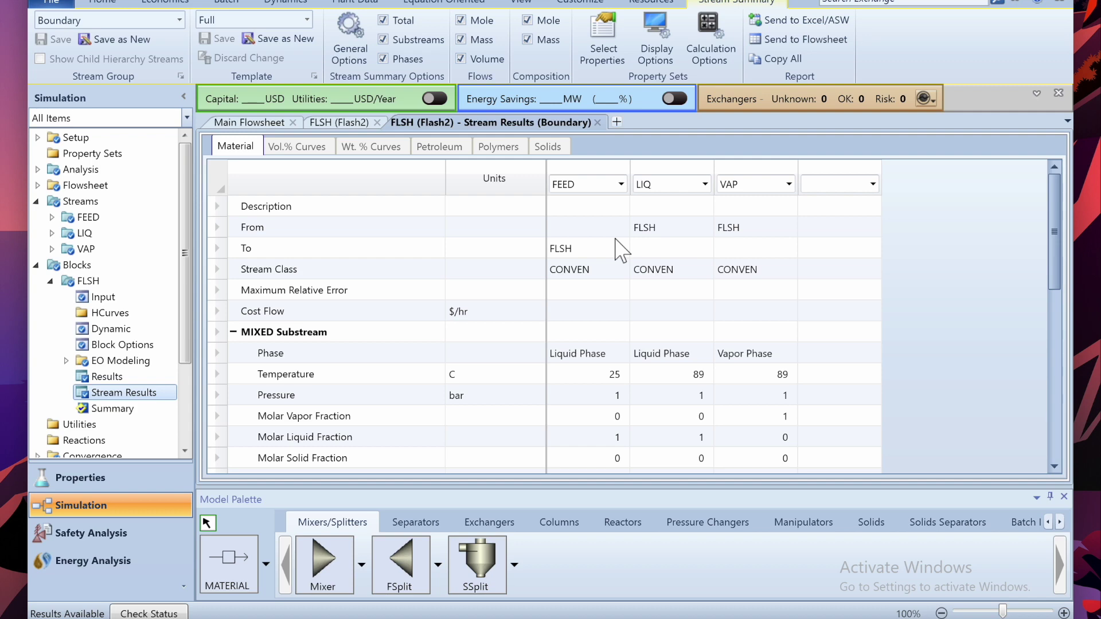
scroll(625, 252, down, 5)
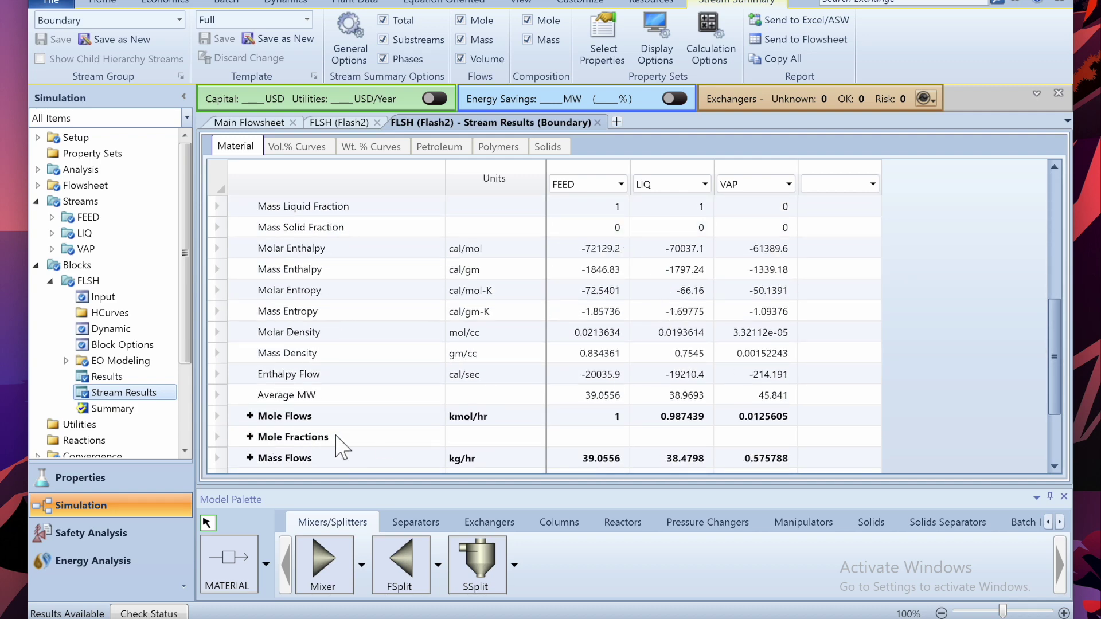
click(92, 481)
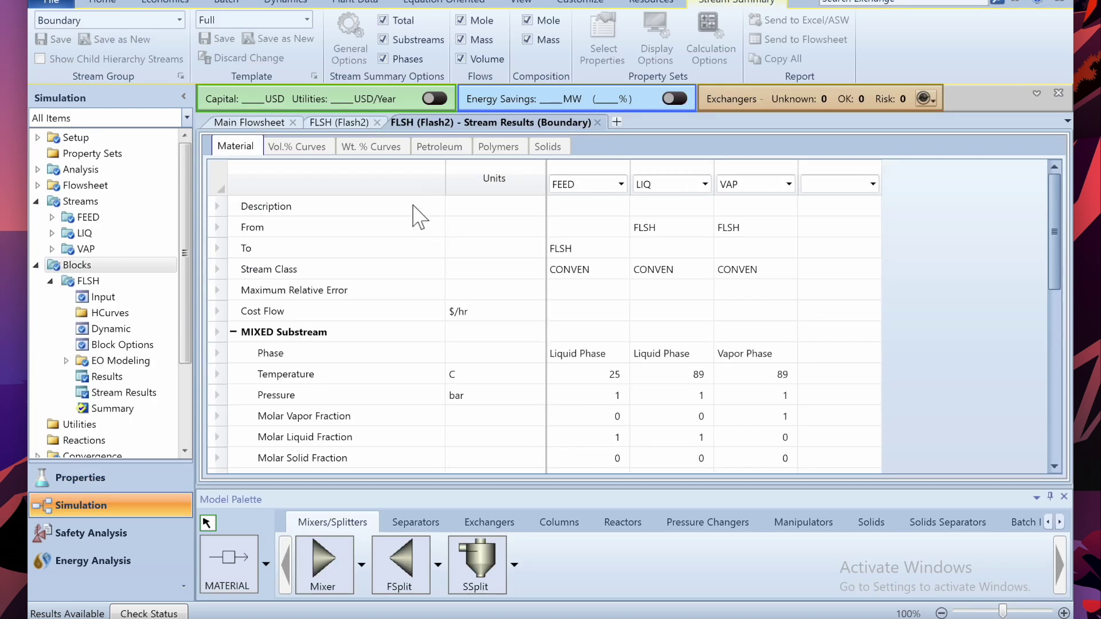
- Change the FLSH block's pressure unit to atm, and reset and rerun the simulation
click(331, 123)
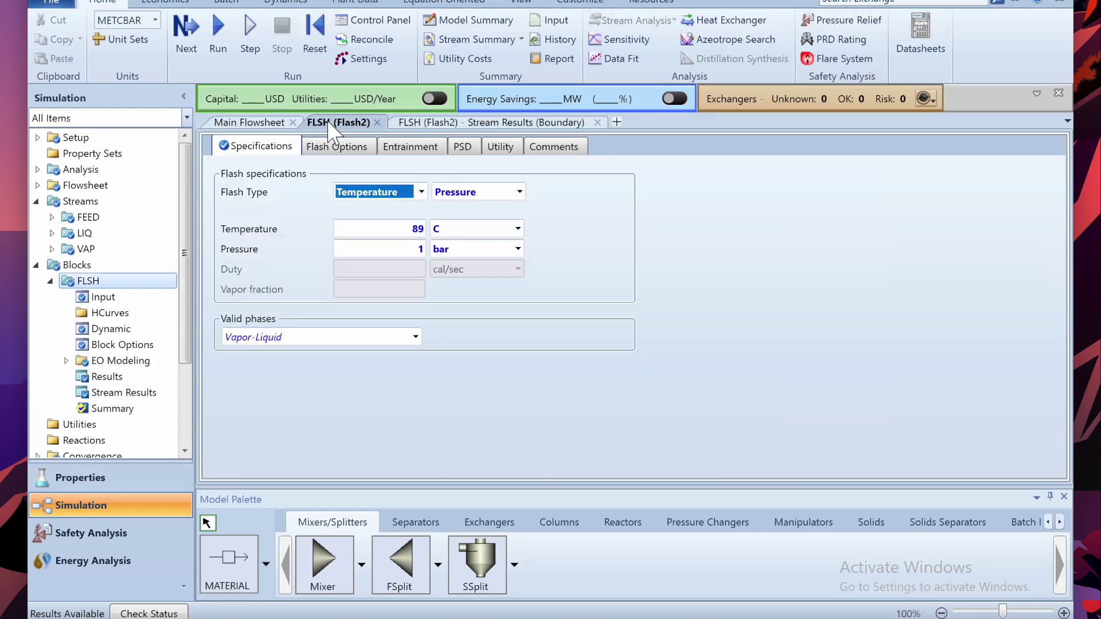
click(518, 249)
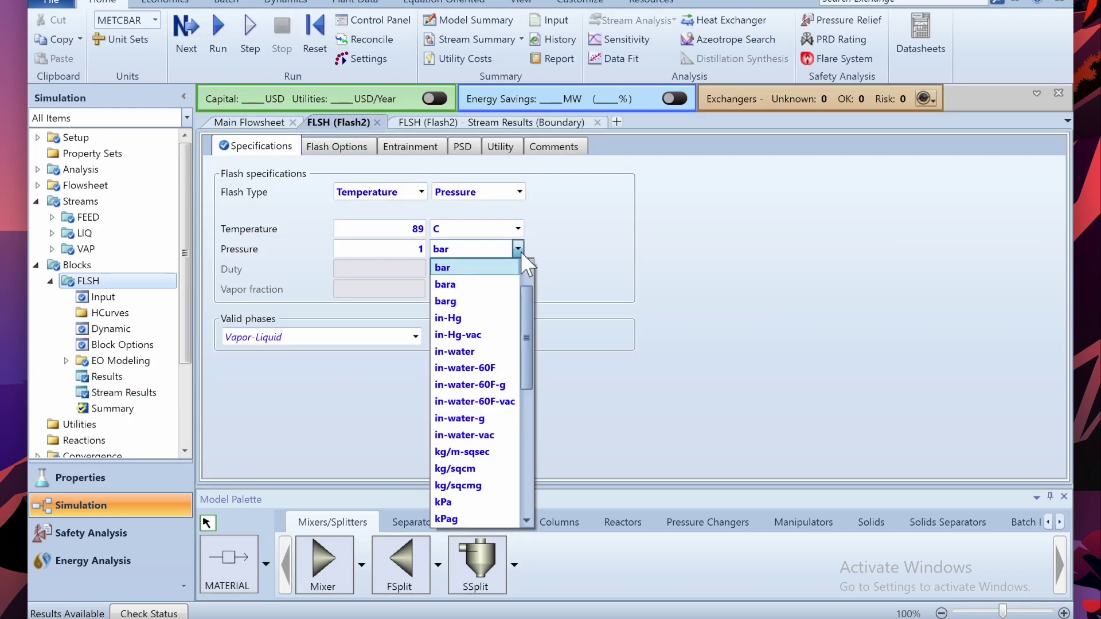
scroll(525, 310, up, 1)
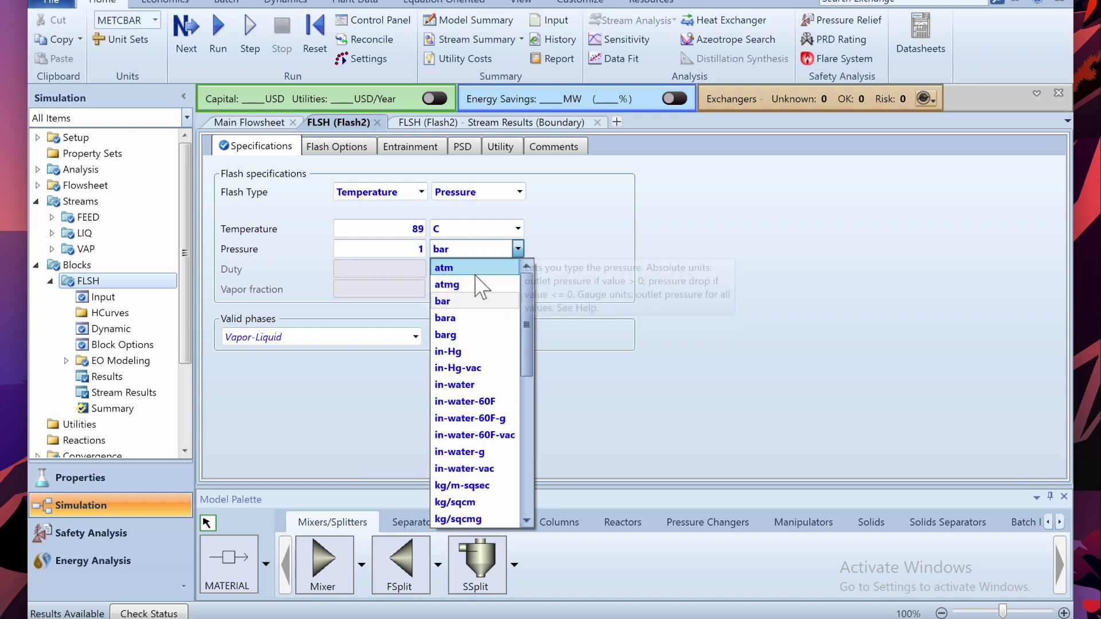
click(459, 267)
click(313, 32)
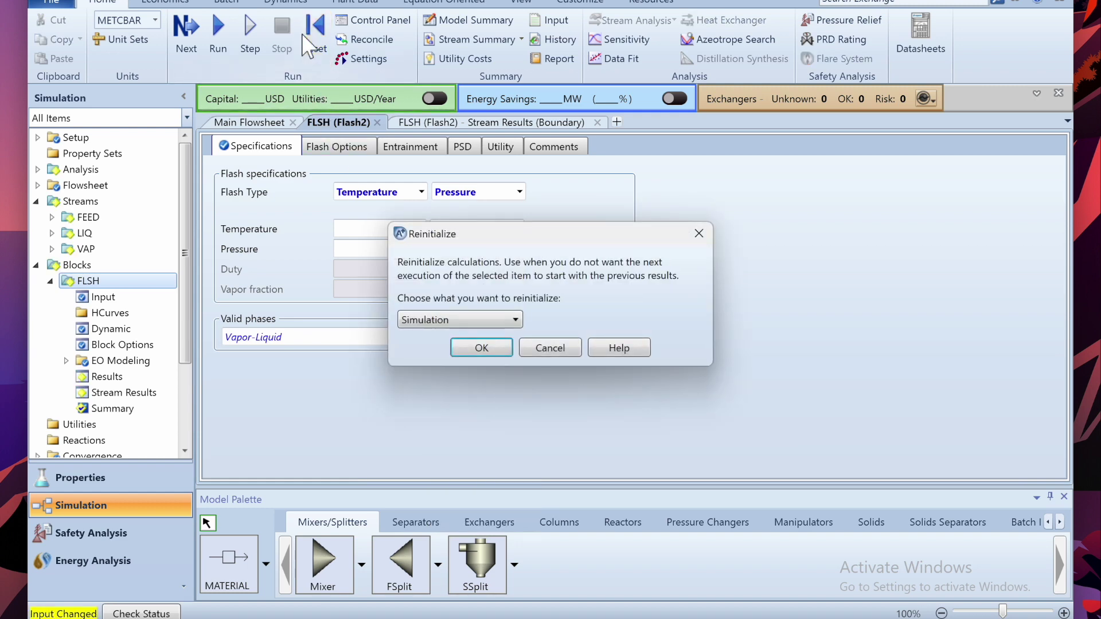
key(Return)
click(219, 26)
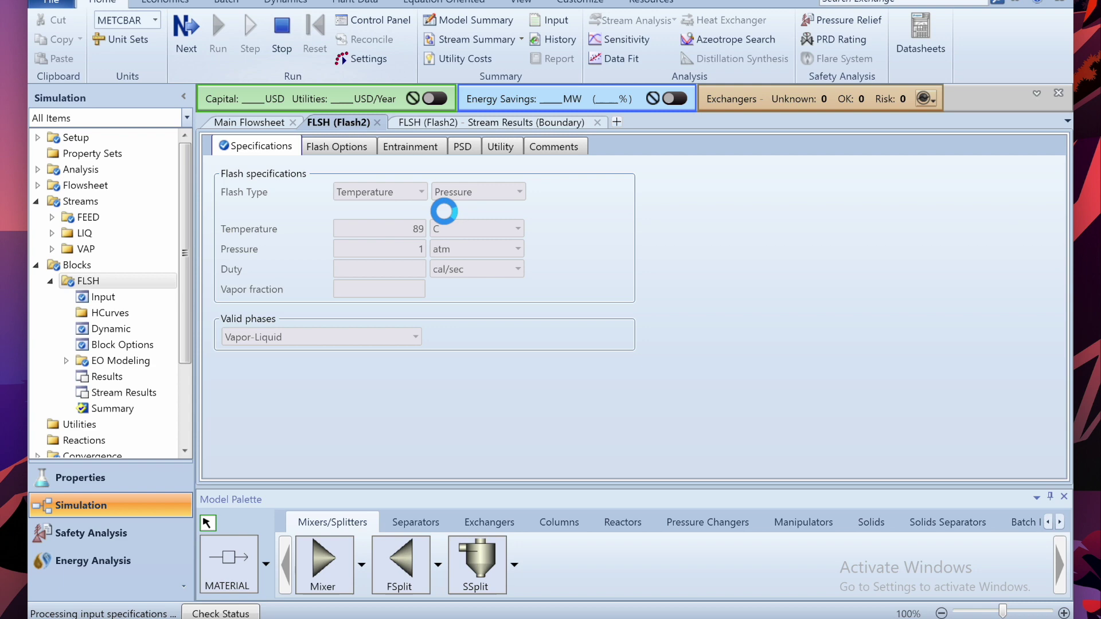
- Review the FEED, LIQ and VAP phases and mole flows in the stream results for the 1 atm flash
click(456, 122)
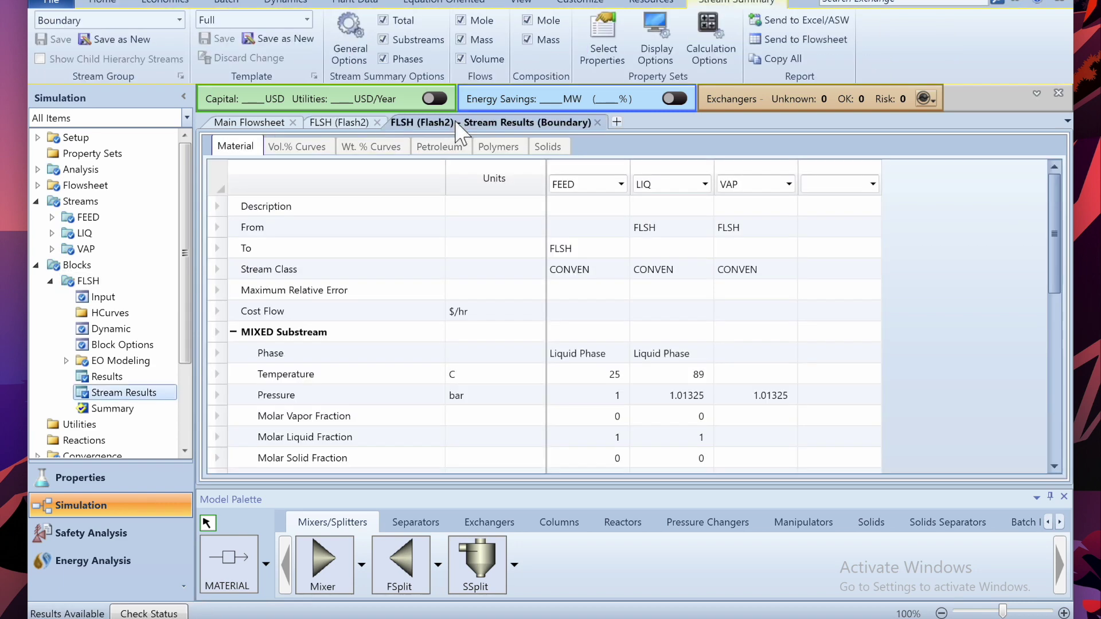
scroll(615, 282, down, 5)
scroll(619, 282, down, 2)
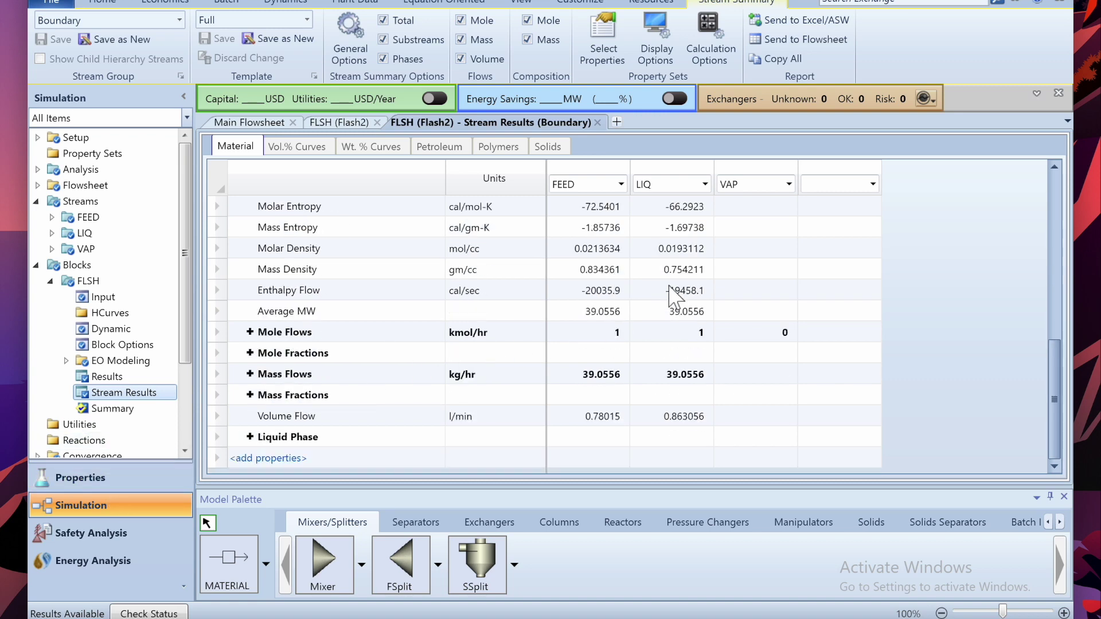
scroll(573, 226, up, 6)
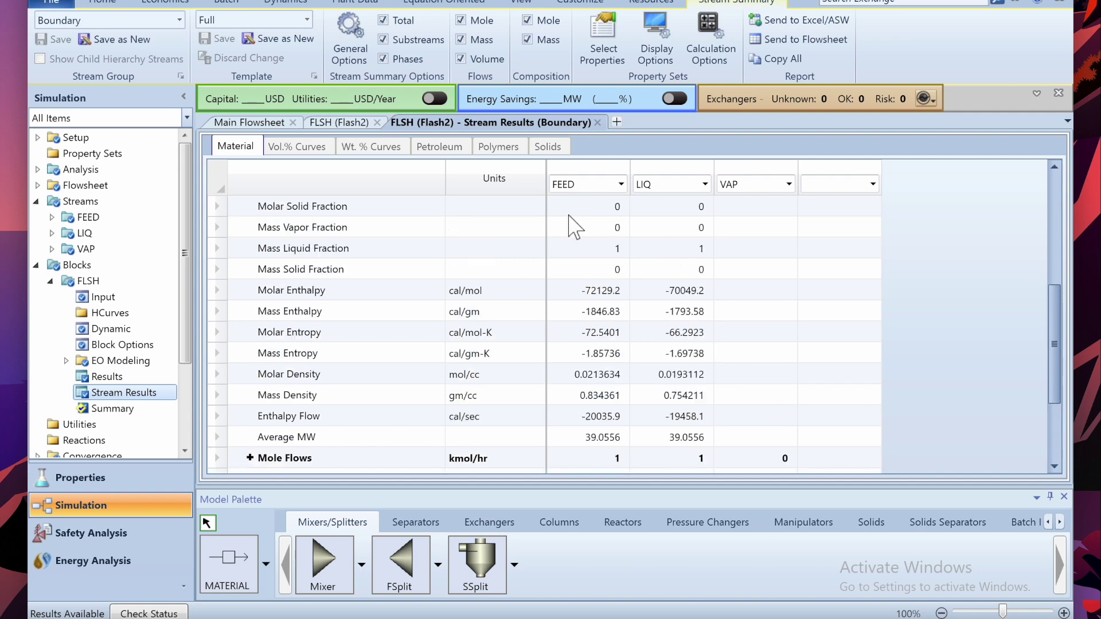
- Set the FLSH block's temperature to 89.3 C, and reset and rerun the simulation
click(344, 122)
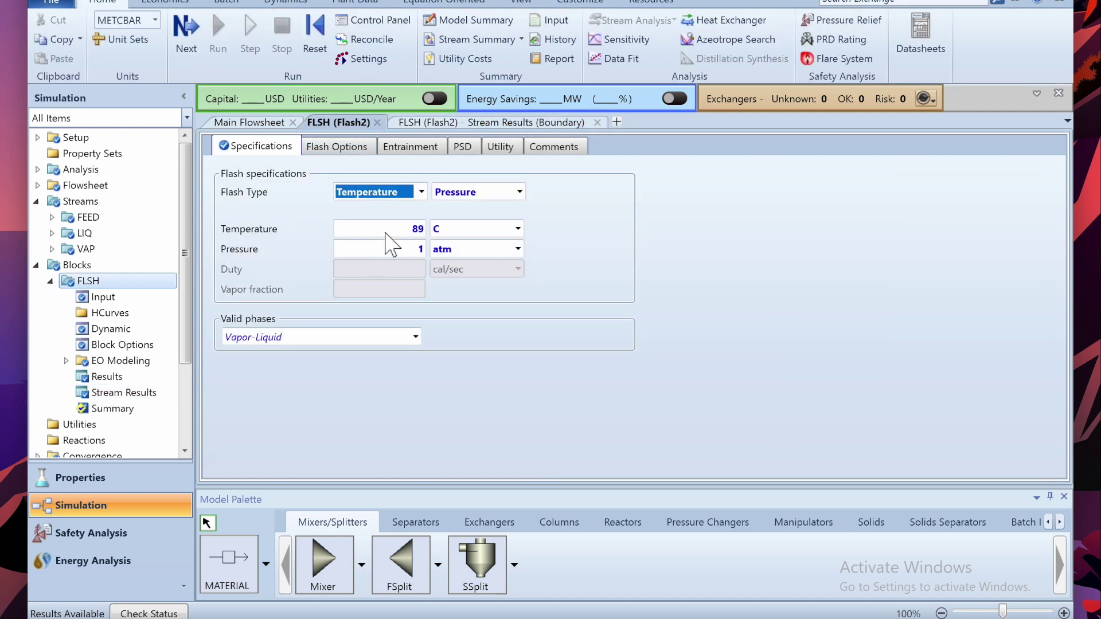
double_click(416, 229)
text(89)
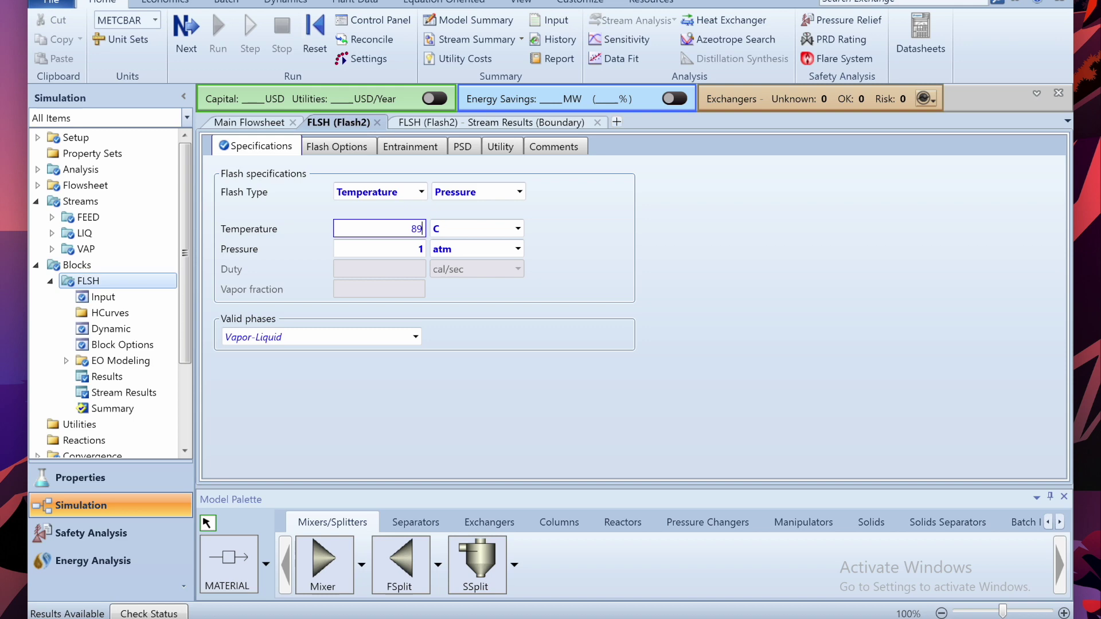
text(.3)
key(Return)
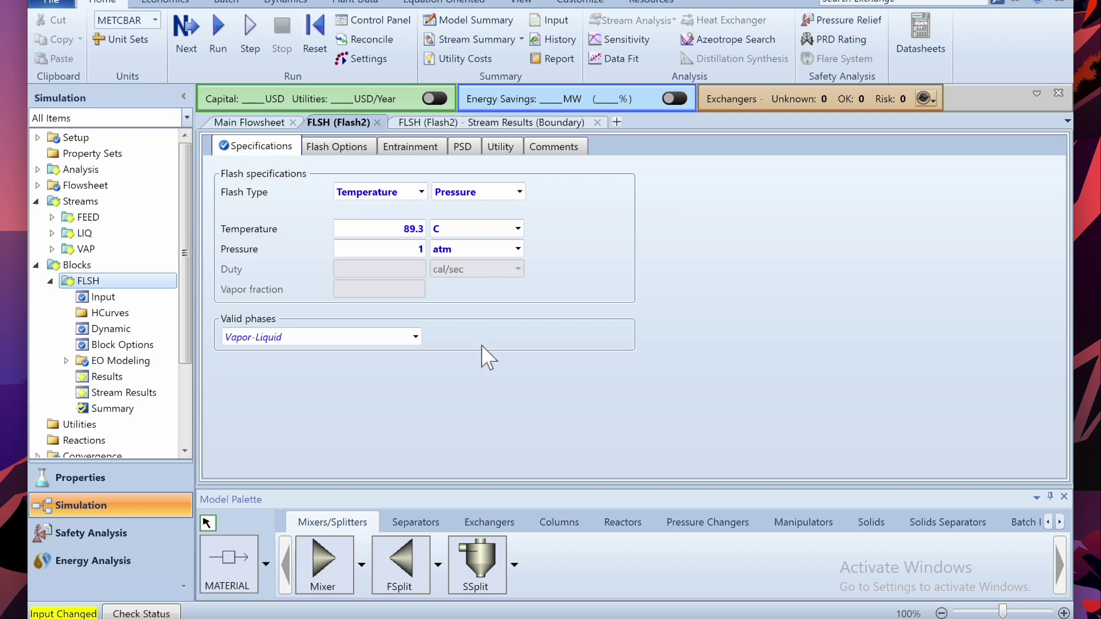
click(315, 32)
key(Return)
key(Return)
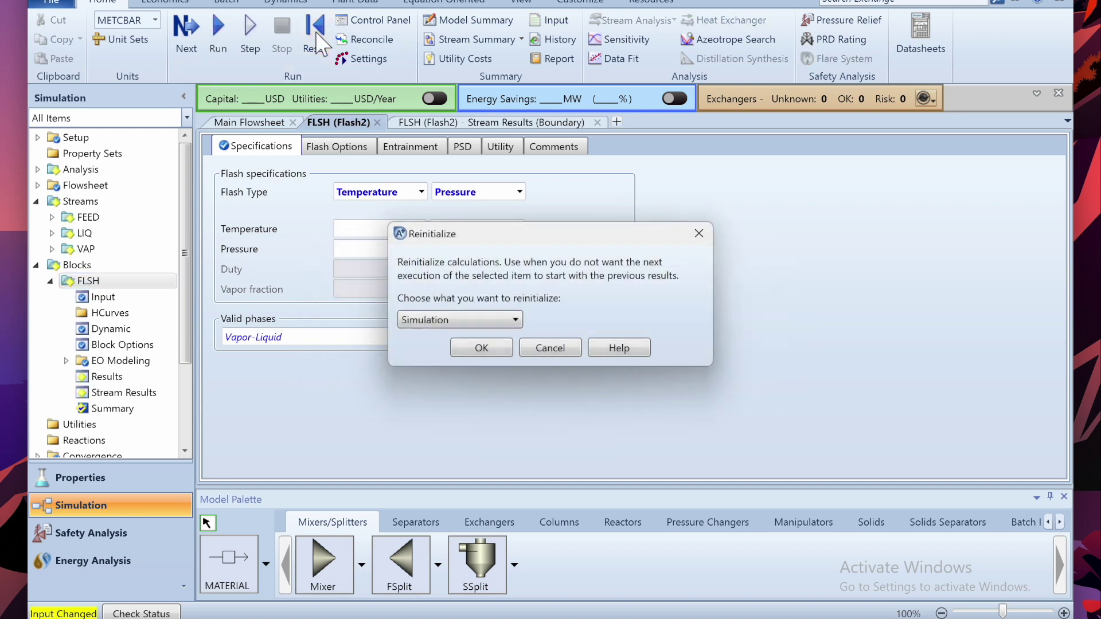
click(223, 33)
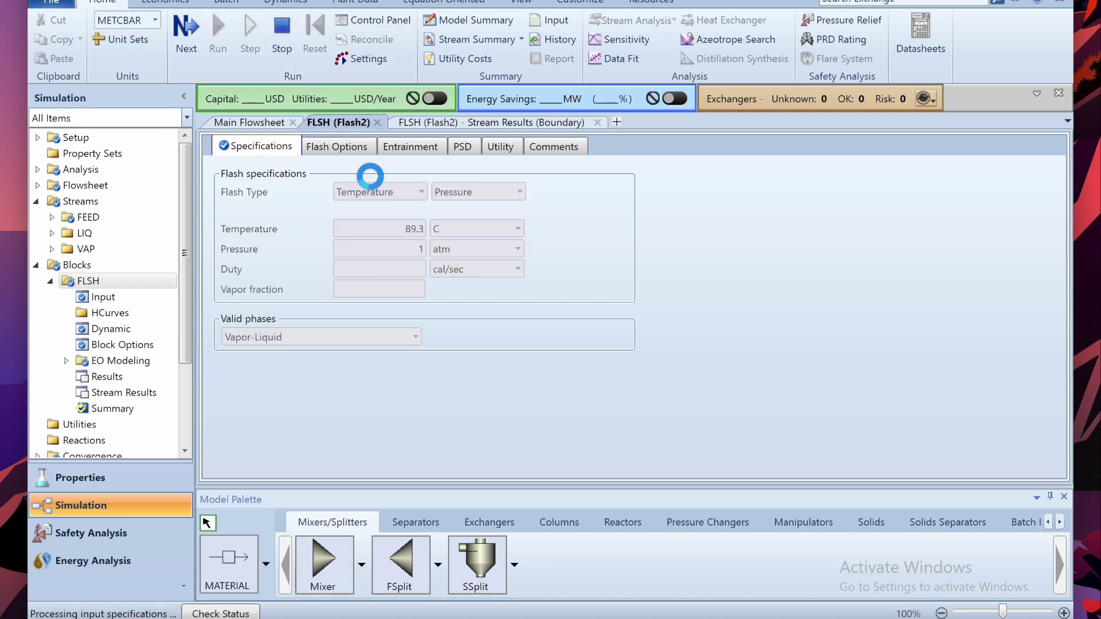
- Examine the FLSH stream results at 89.3 C for any vapor phase and VAP mole flow
click(434, 123)
scroll(606, 257, down, 4)
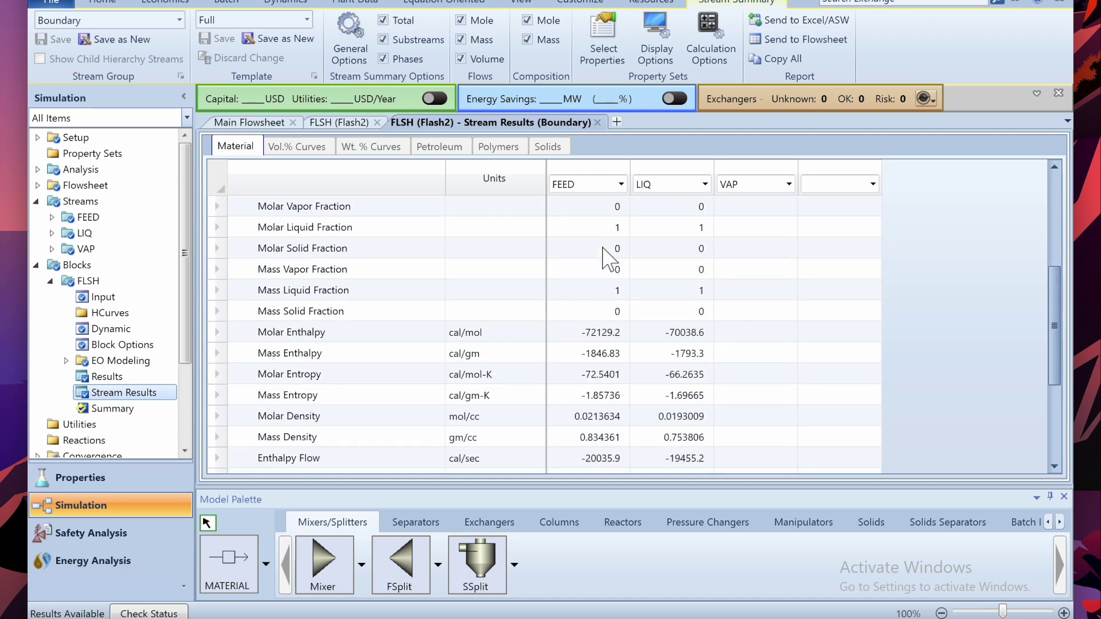
scroll(606, 250, down, 2)
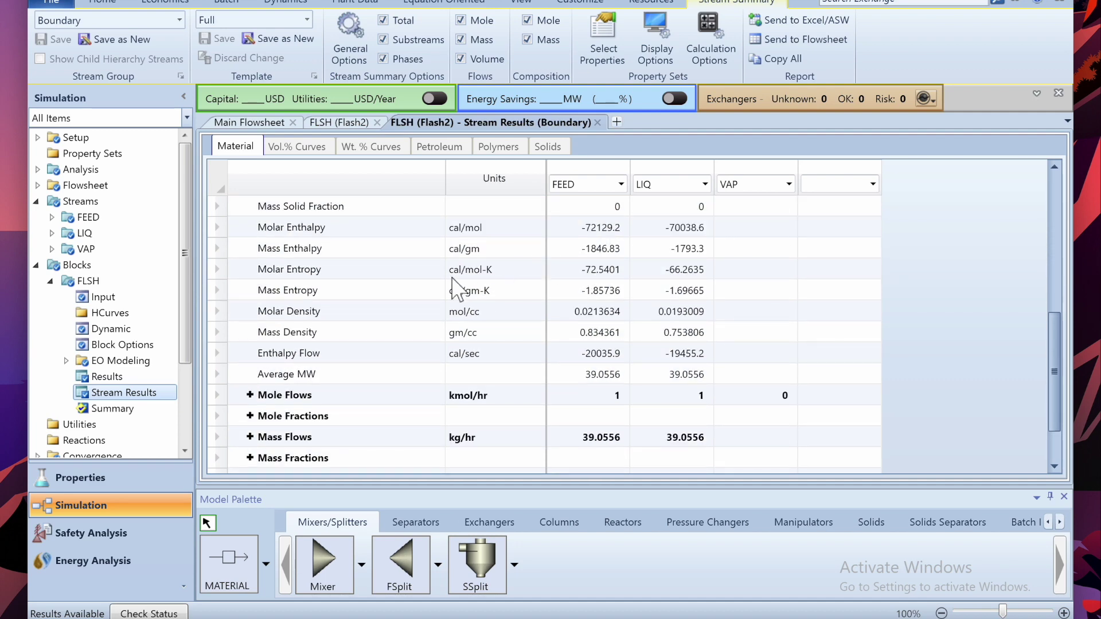
scroll(456, 289, up, 6)
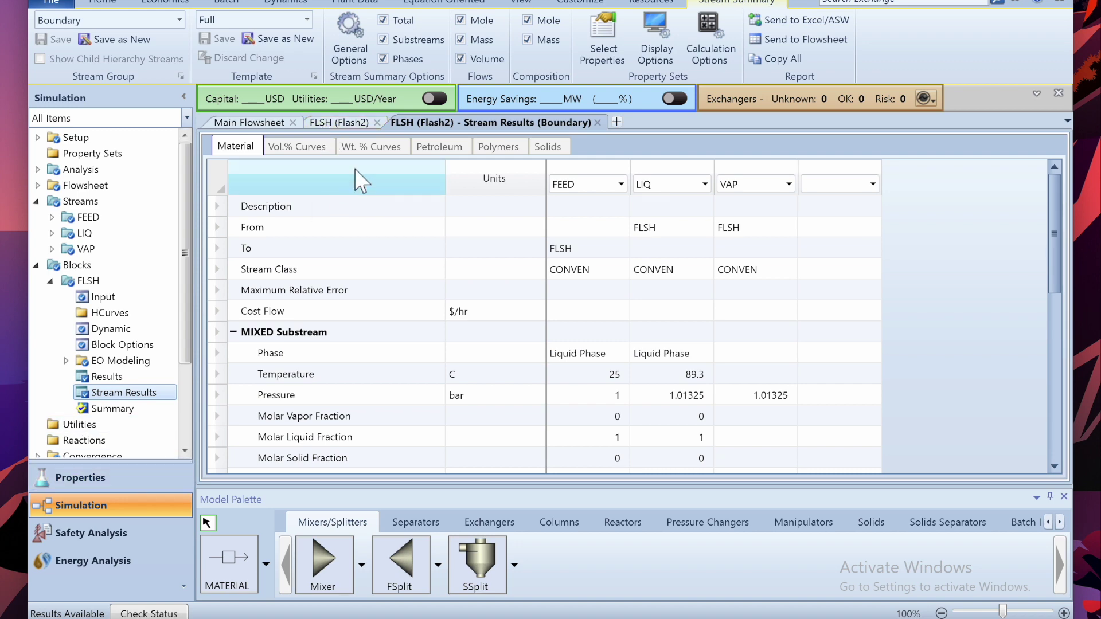
- Inspect the liquid curve of the WATER/PROP T-xy diagram near 0.5 mole fraction, and return to the FLSH specifications
click(345, 125)
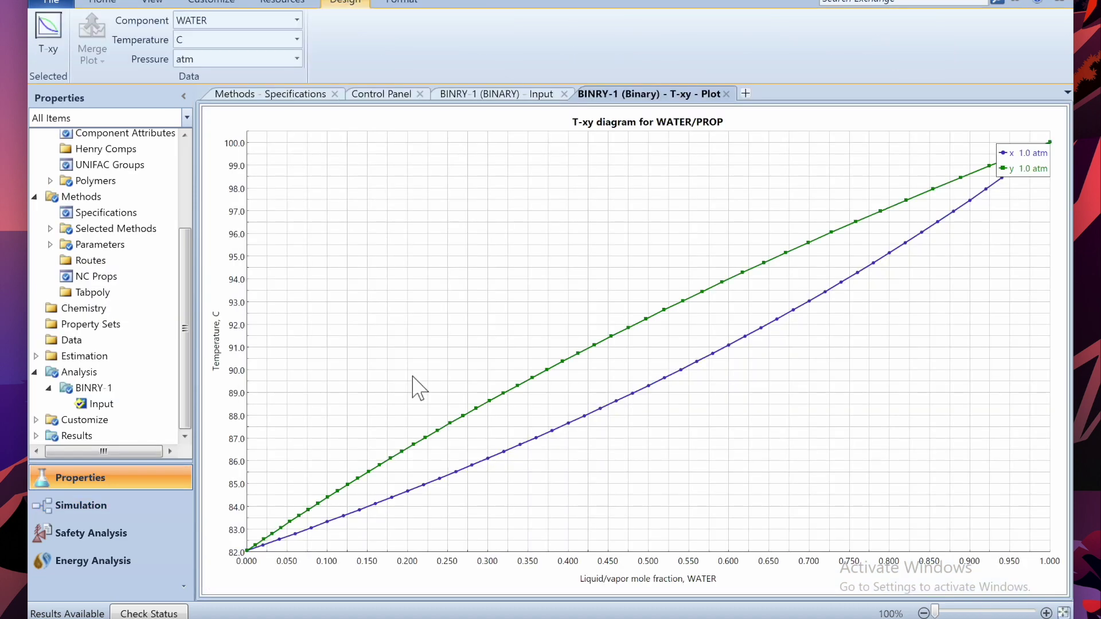
click(649, 387)
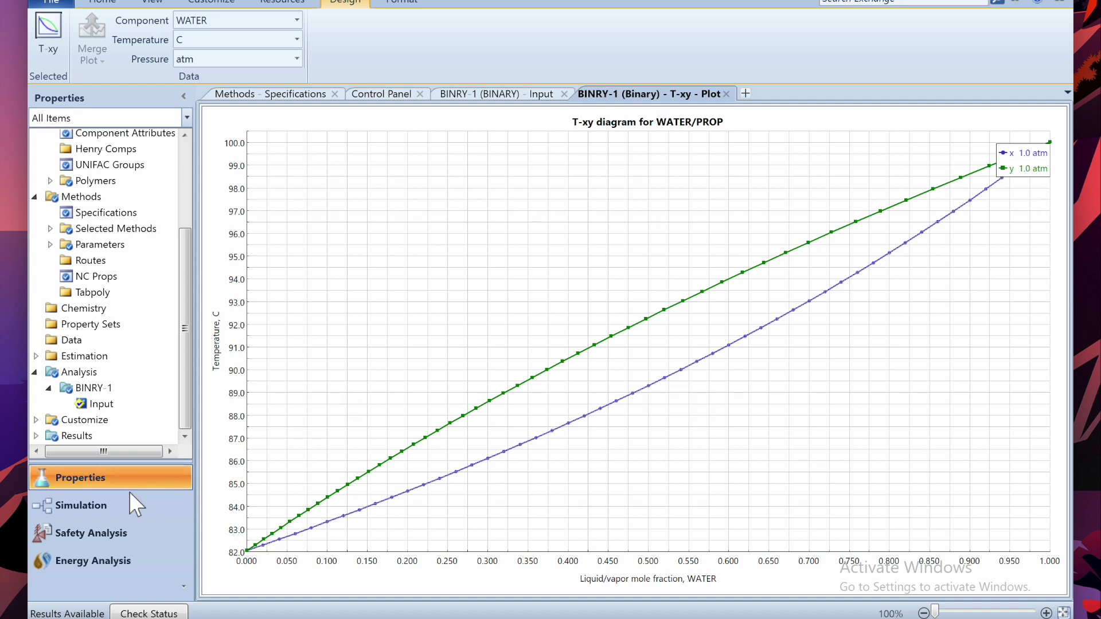
click(109, 506)
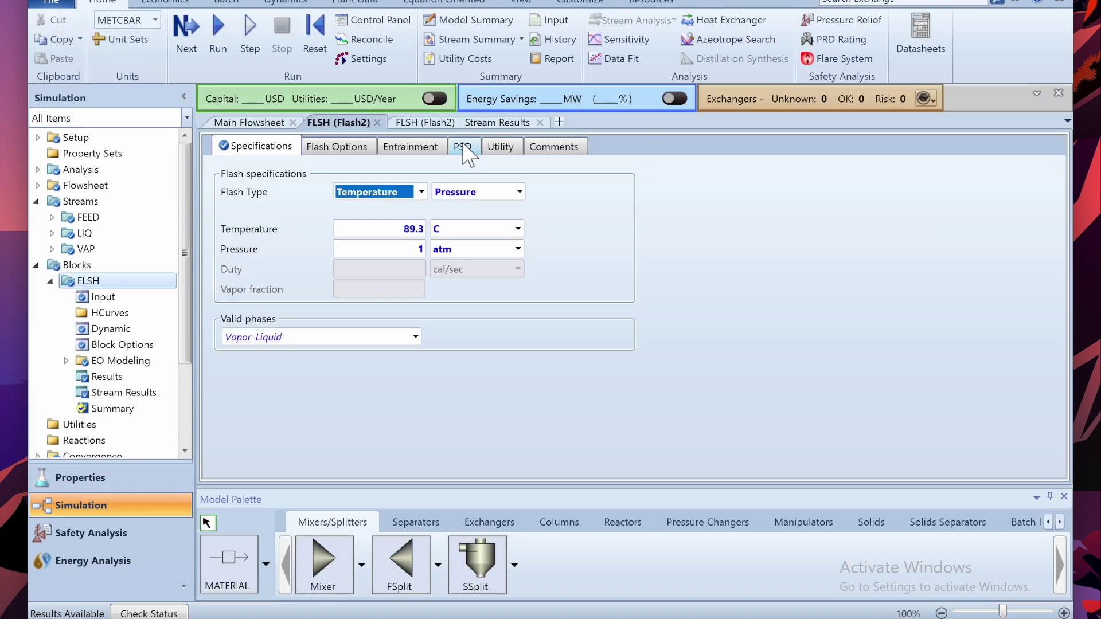
- Set the FLSH block's temperature to 89.5 C, and reset and rerun the simulation
click(418, 225)
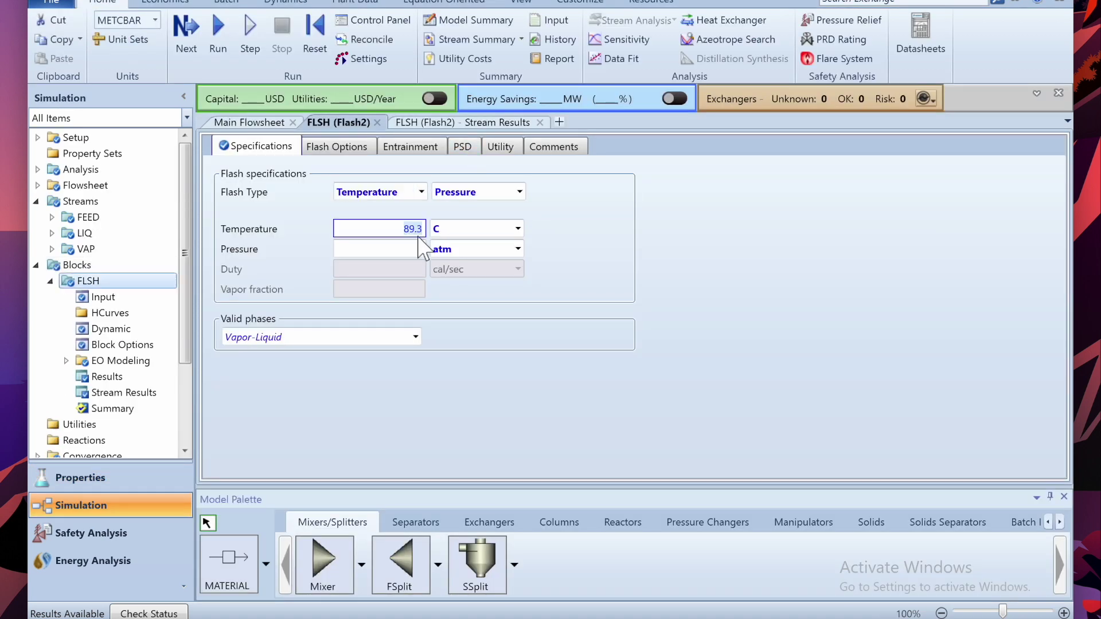
text(89)
key(Return)
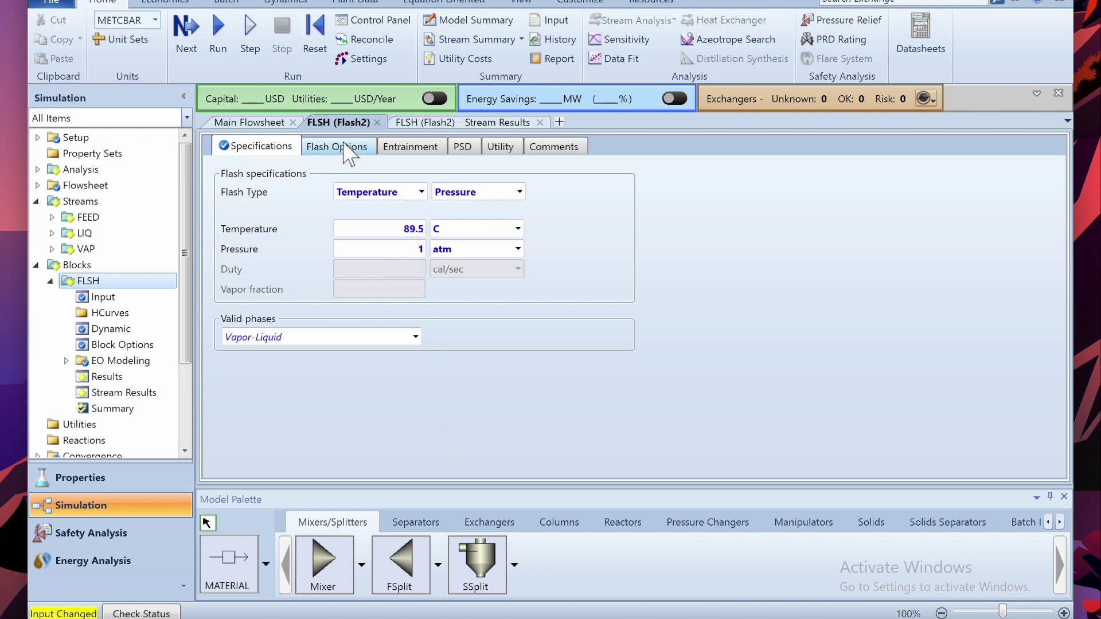
click(317, 29)
key(Return)
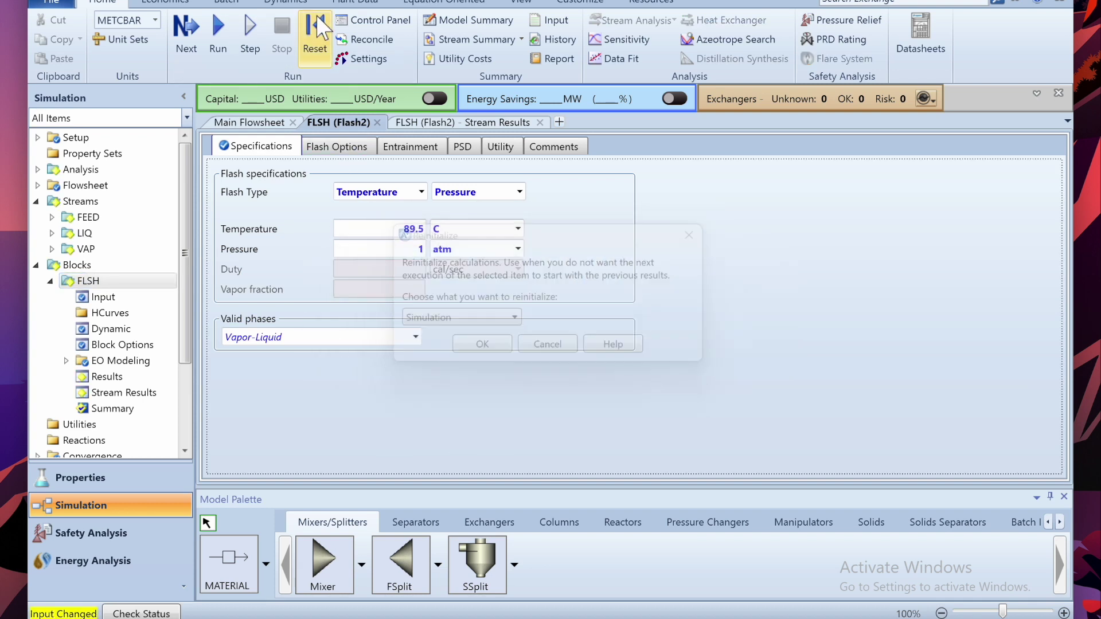
click(218, 34)
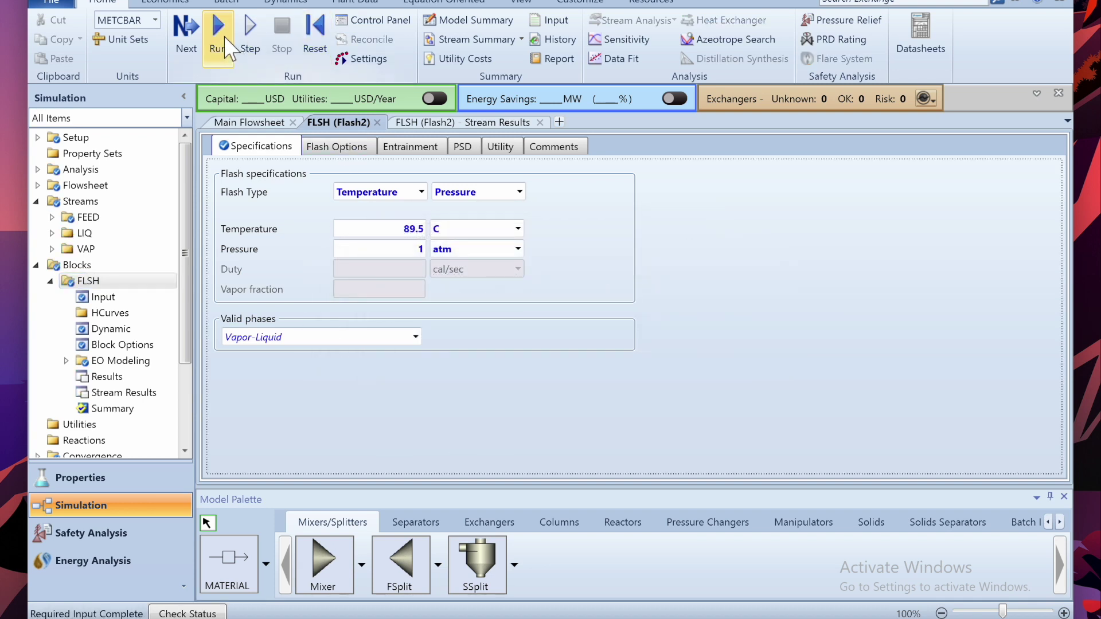
- Expand Mole Flows in the FLSH stream results to examine the WATER and PROP flows in each stream
click(451, 123)
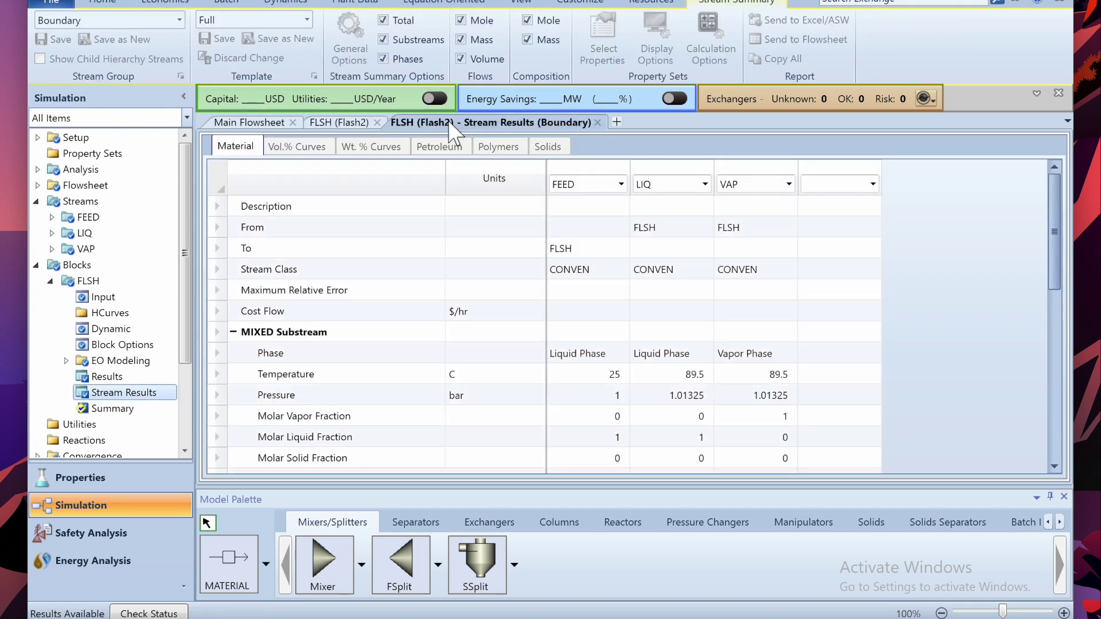
scroll(512, 229, down, 2)
scroll(512, 230, down, 5)
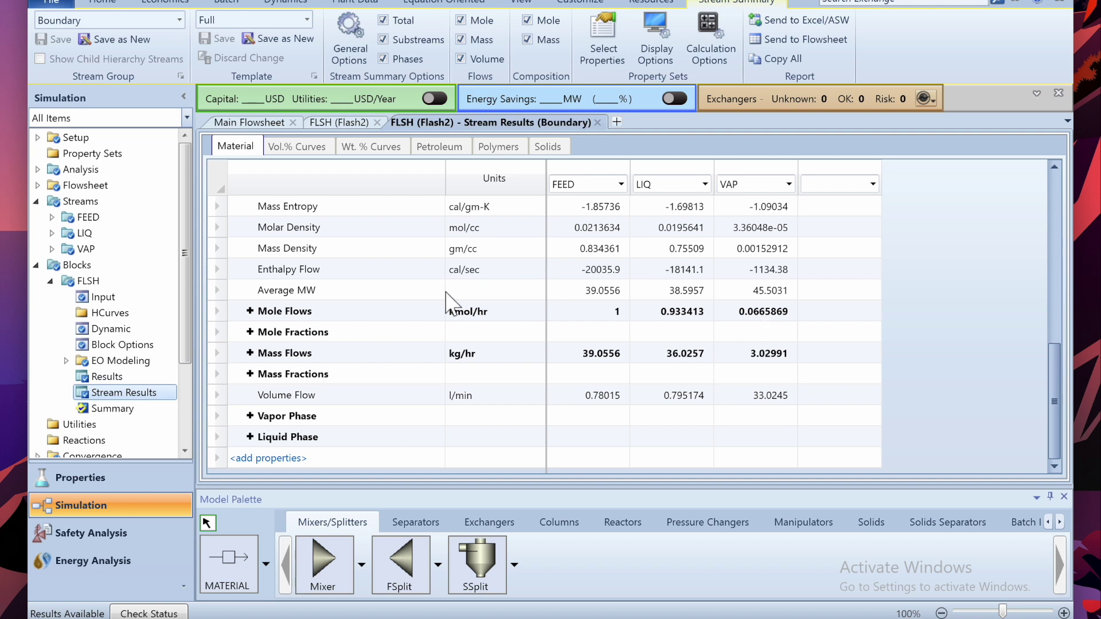
click(251, 312)
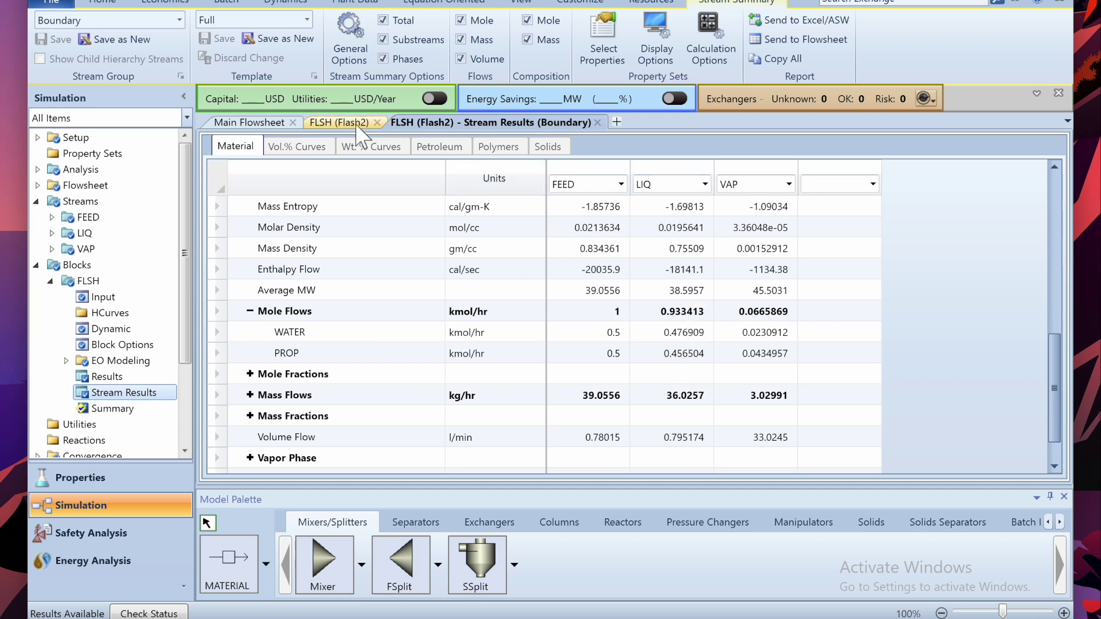
- Set the FLSH block's temperature to 90 C, and reset and rerun the simulation
click(340, 124)
click(414, 233)
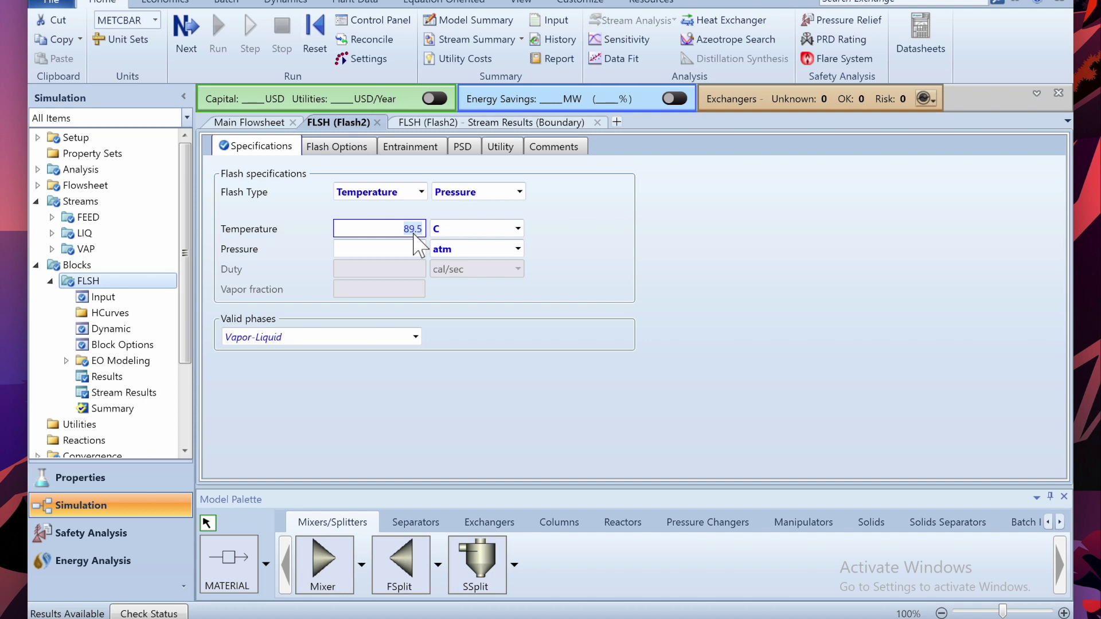
text(90)
click(462, 443)
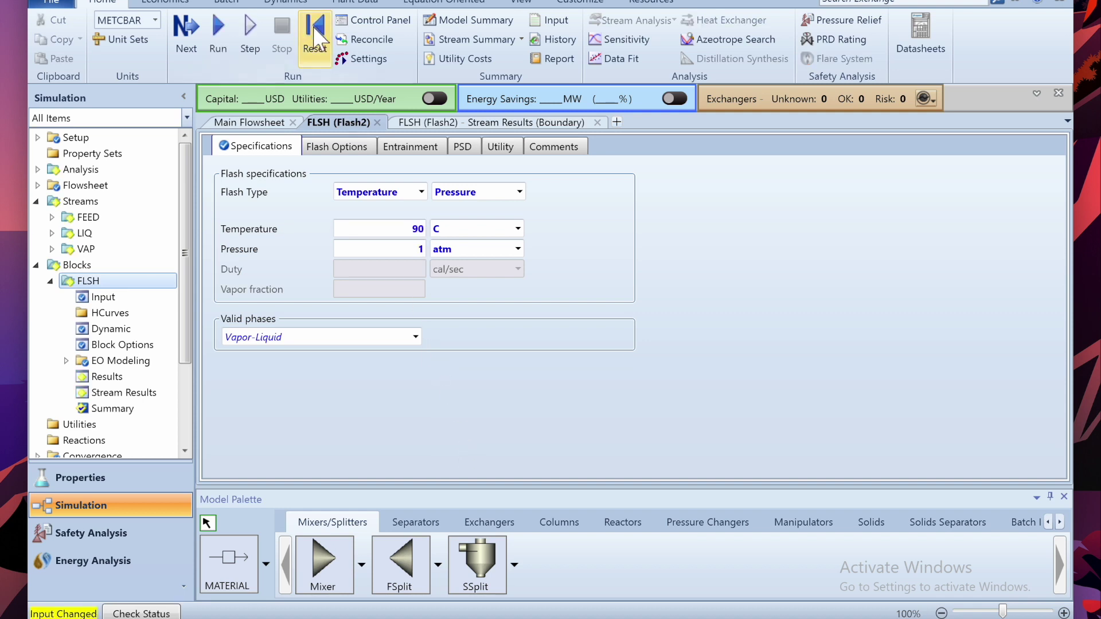
click(315, 35)
key(Return)
click(219, 37)
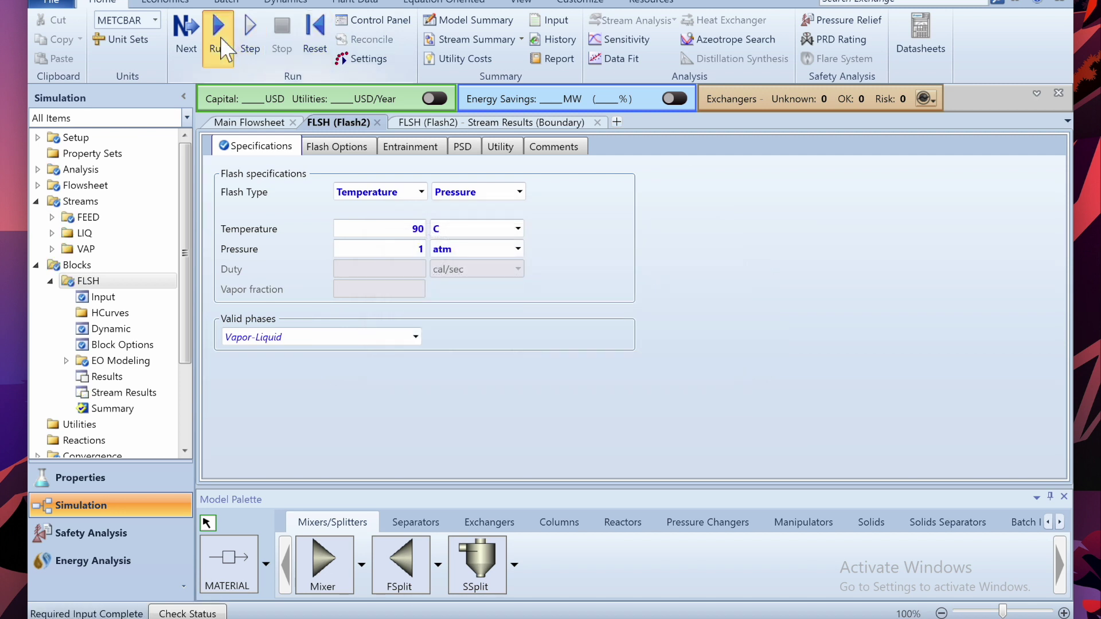
- Examine the FLSH stream results at 90 C and the vapor curve of the T-xy diagram at 0.5 WATER mole fraction
click(423, 127)
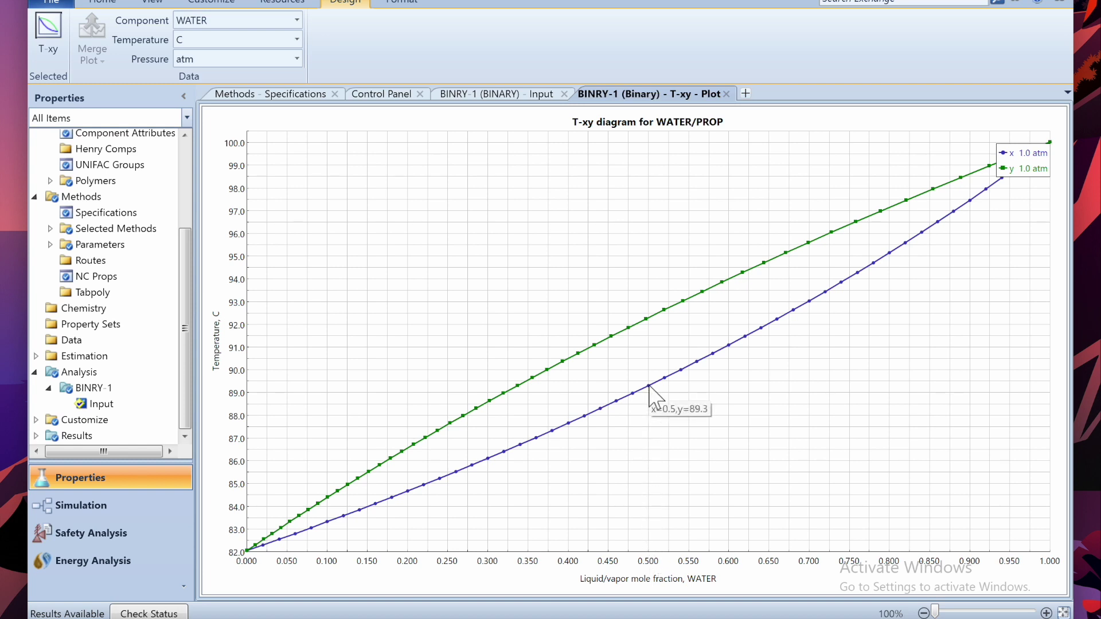
click(649, 319)
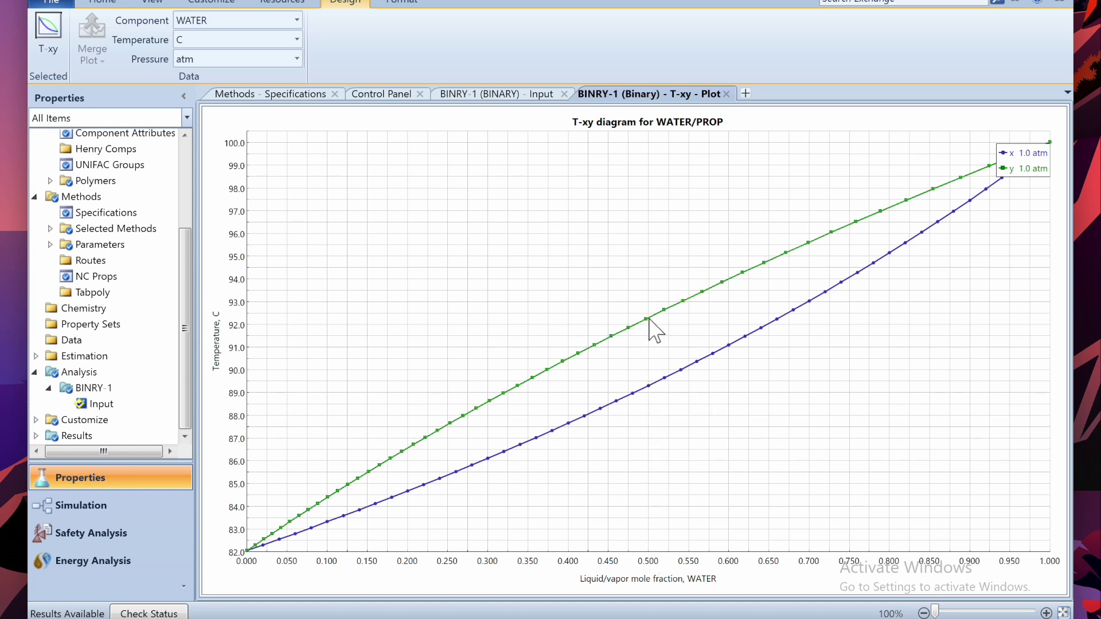
mouse_move(647, 319)
click(81, 506)
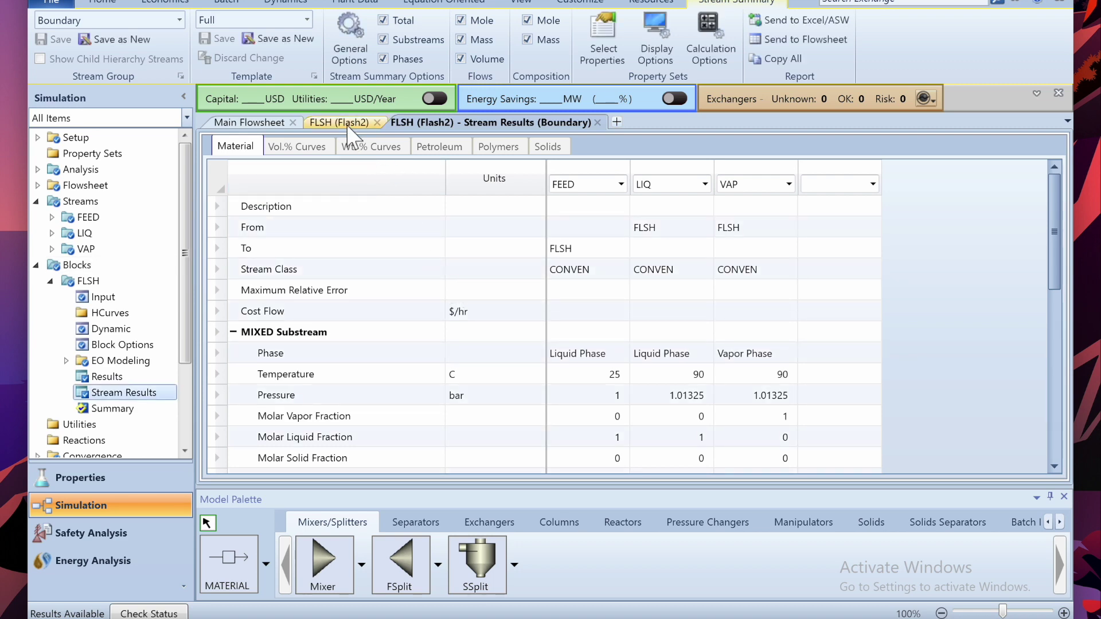
- Set the FLSH block's temperature to 92.3 C, and reset and rerun the simulation
click(344, 123)
click(419, 229)
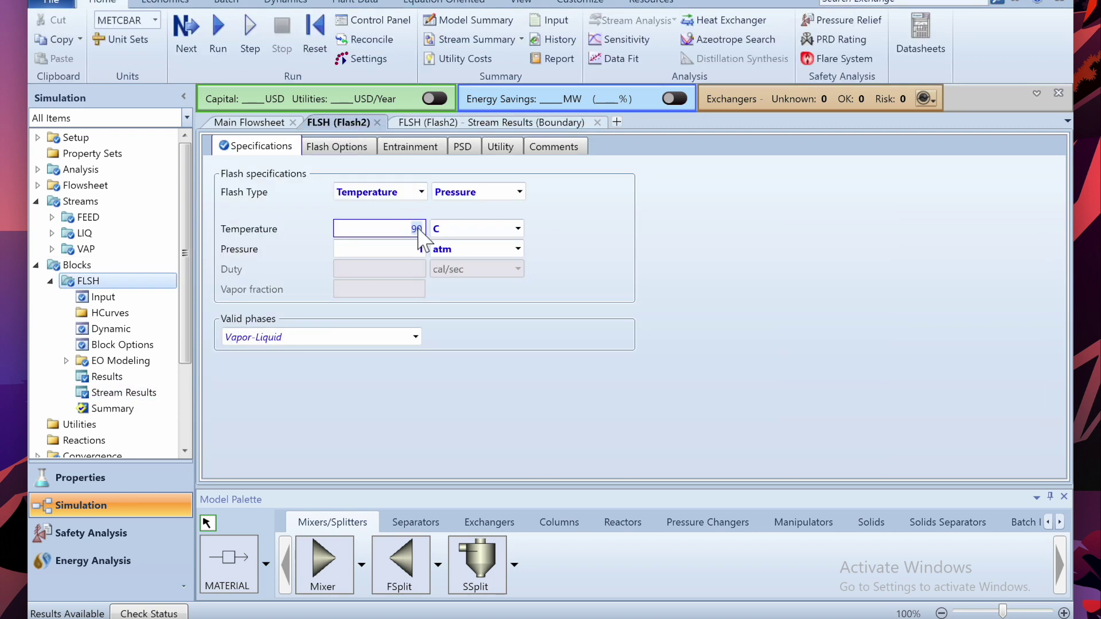
text(92.3)
click(415, 402)
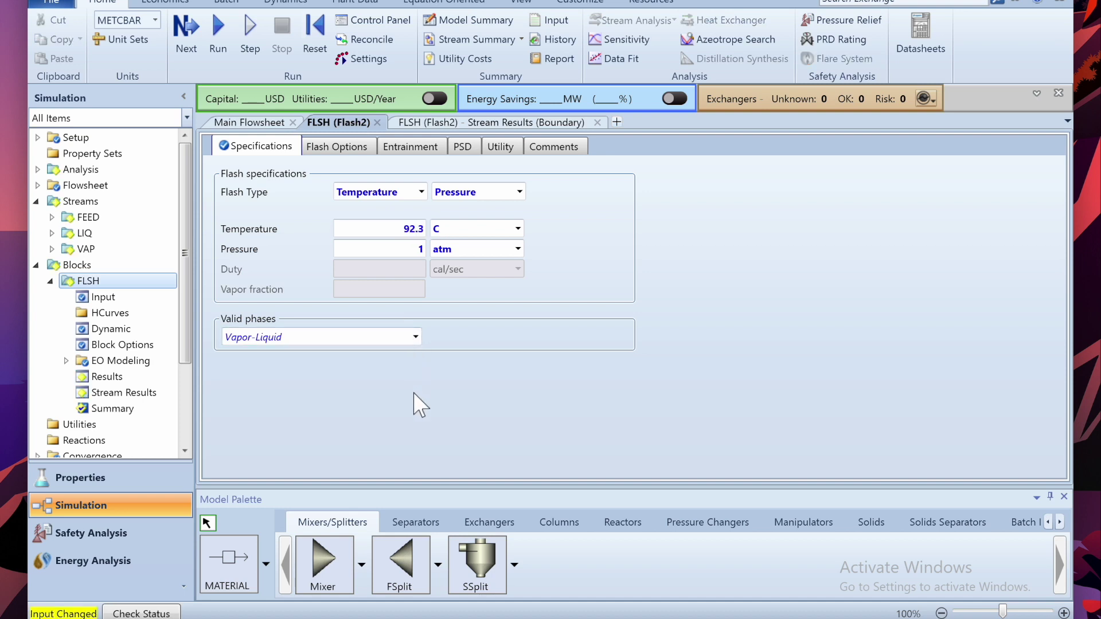
click(315, 40)
key(Return)
click(213, 36)
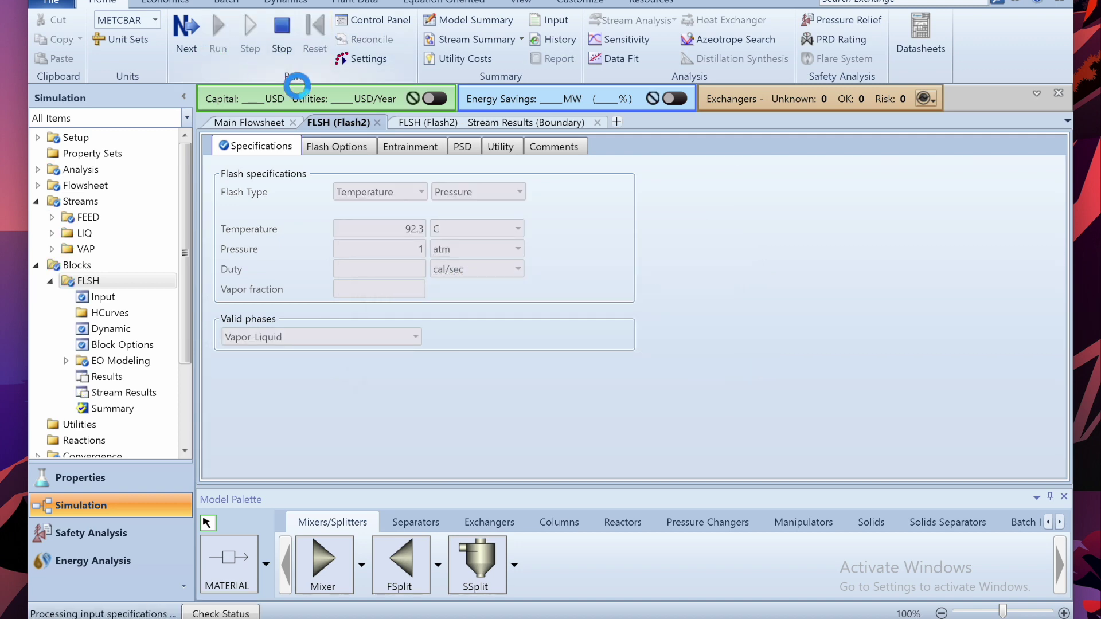
- Expand Mole Flows in the FLSH stream results to examine the component flows at 92.3 C, and return to the FLSH specifications
click(429, 122)
scroll(631, 293, down, 5)
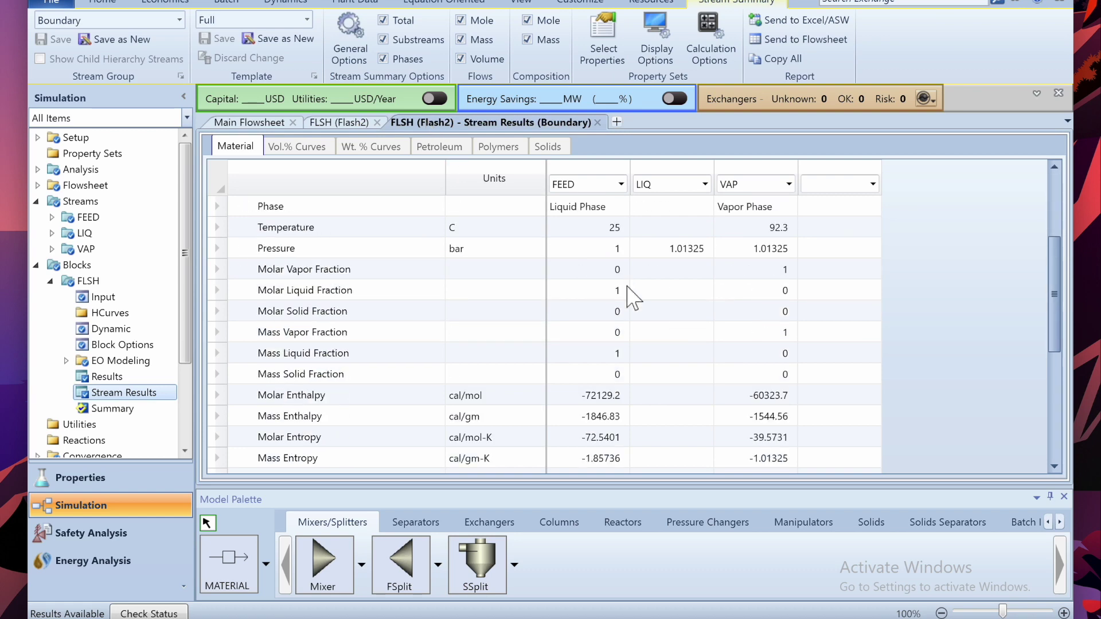
scroll(634, 297, down, 3)
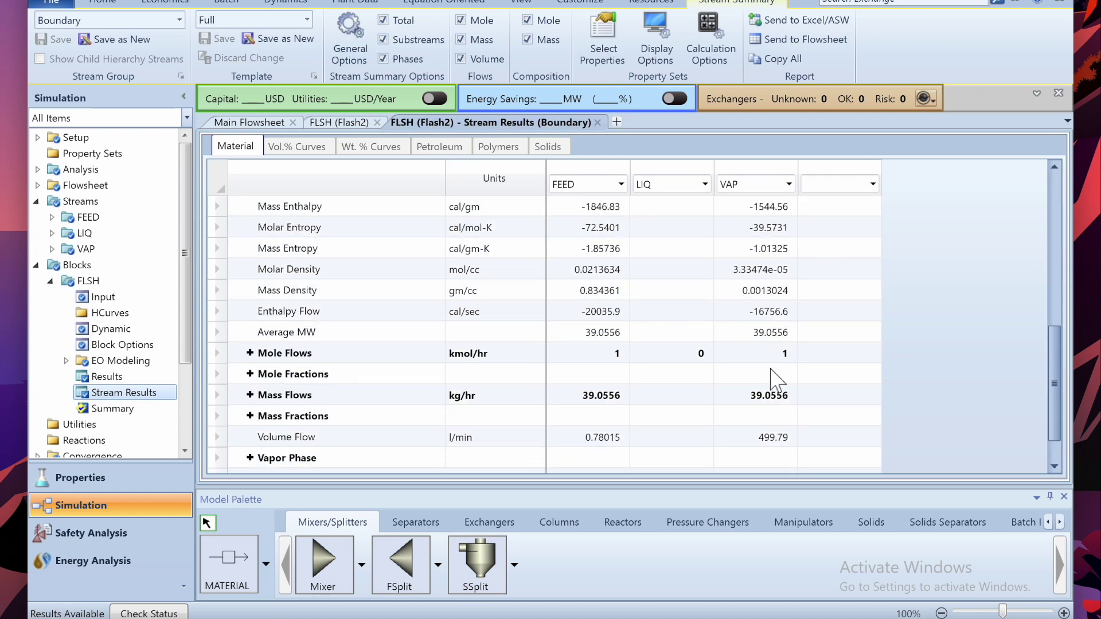
click(250, 353)
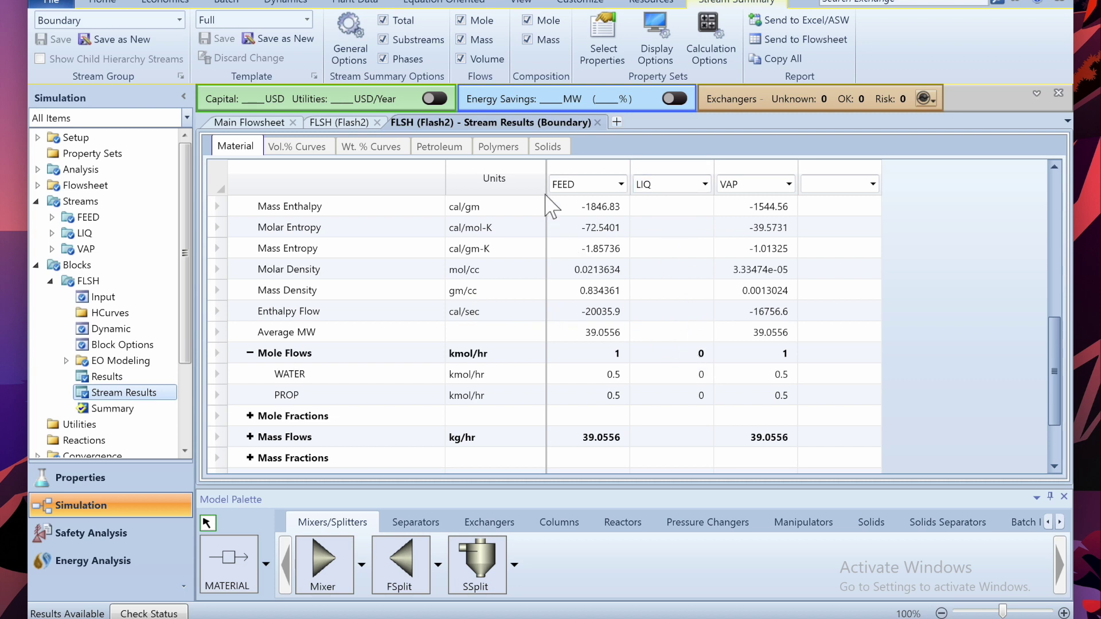
click(333, 126)
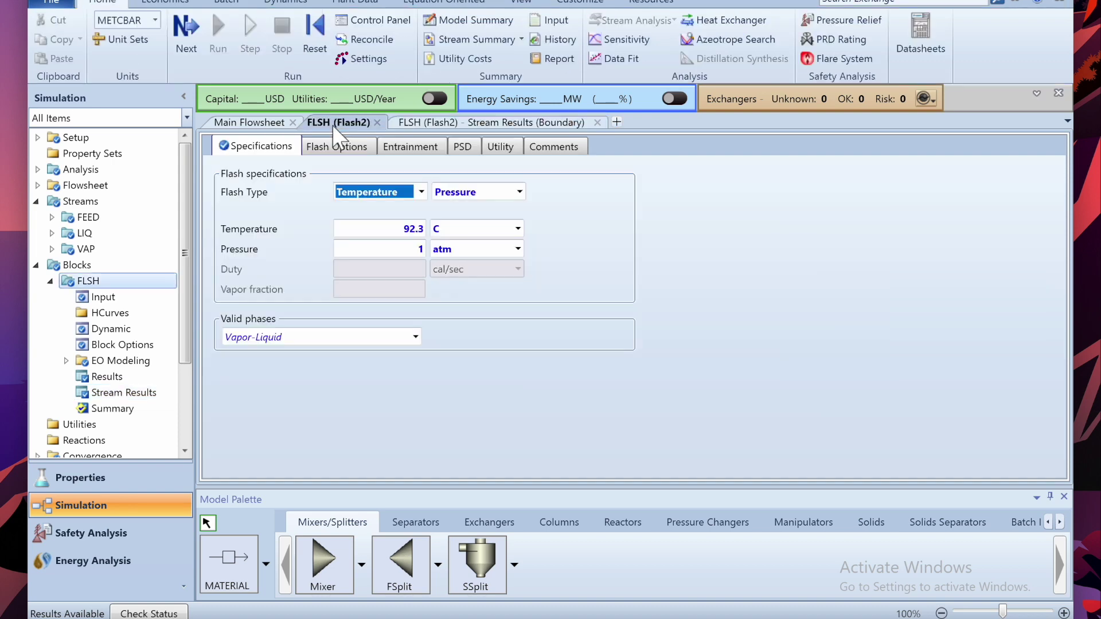
- Set the pressure of the BINRY-1 Txy analysis to 5 atm in the Properties environment, and reset and rerun the properties calculation
click(118, 479)
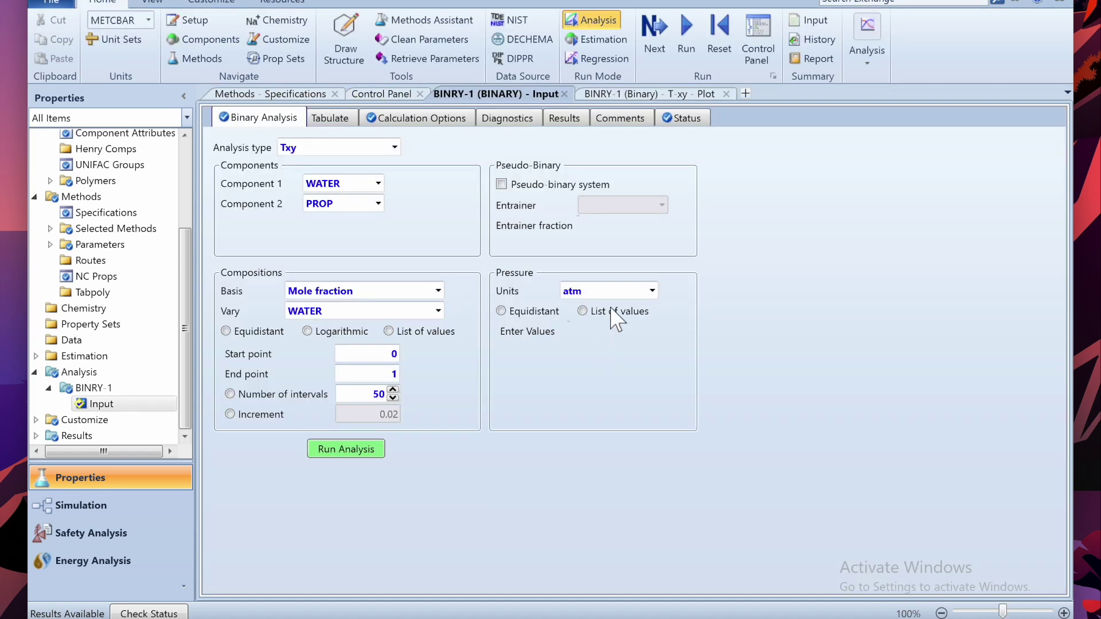
click(611, 312)
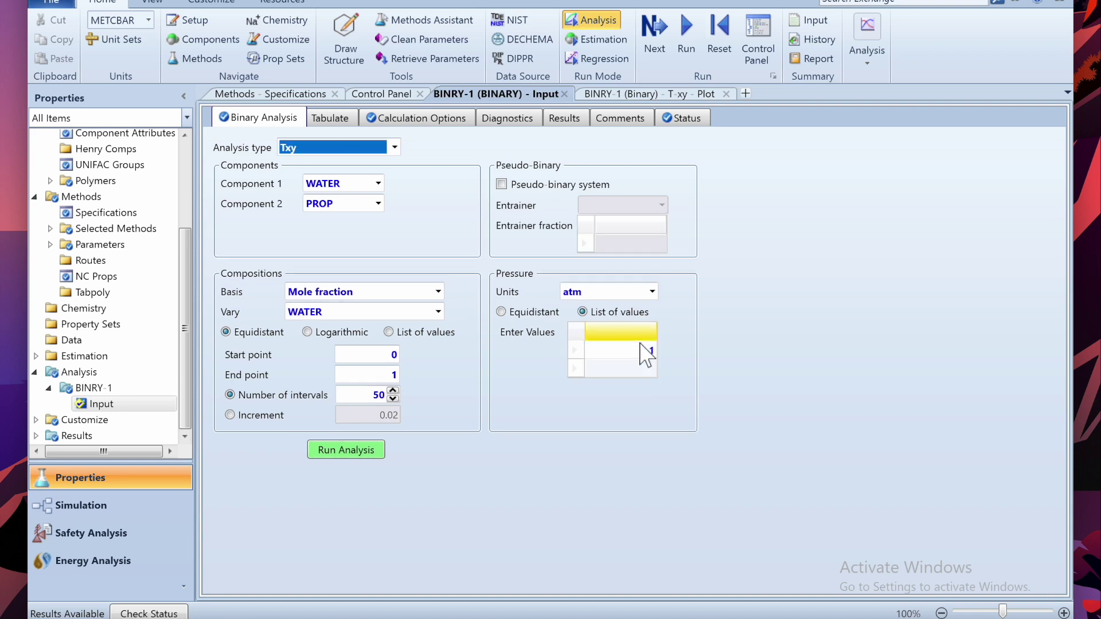
click(652, 355)
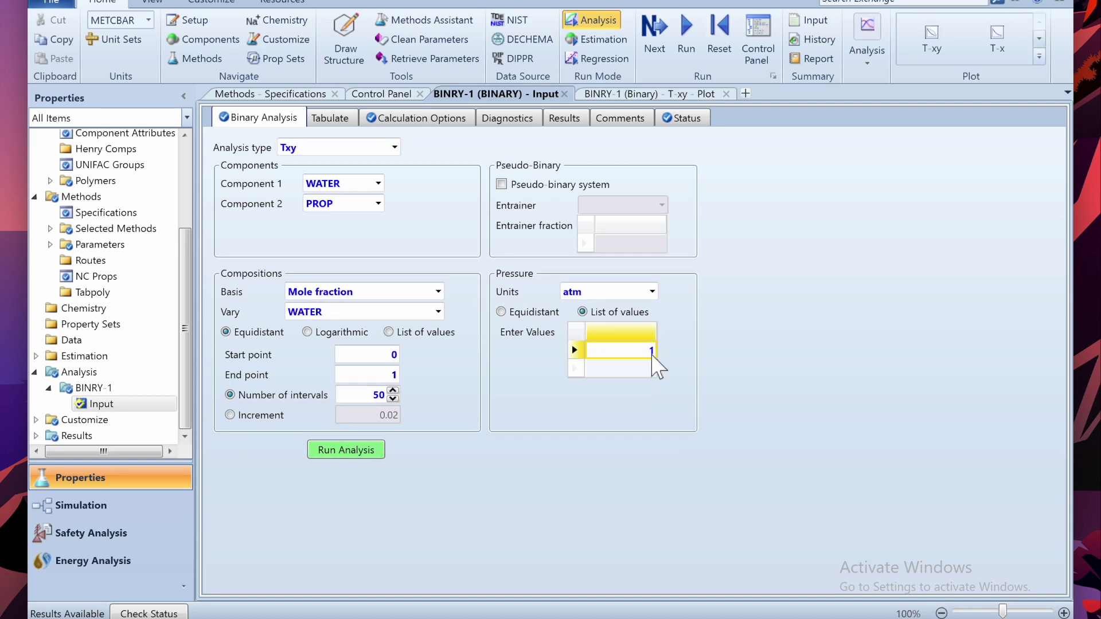
text(5)
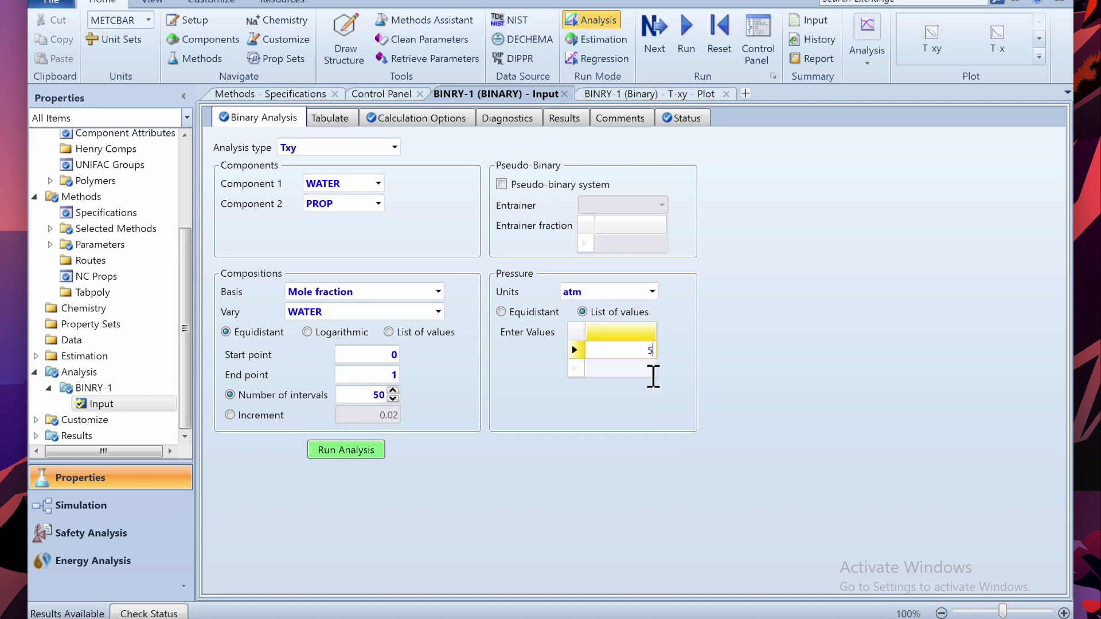
click(609, 451)
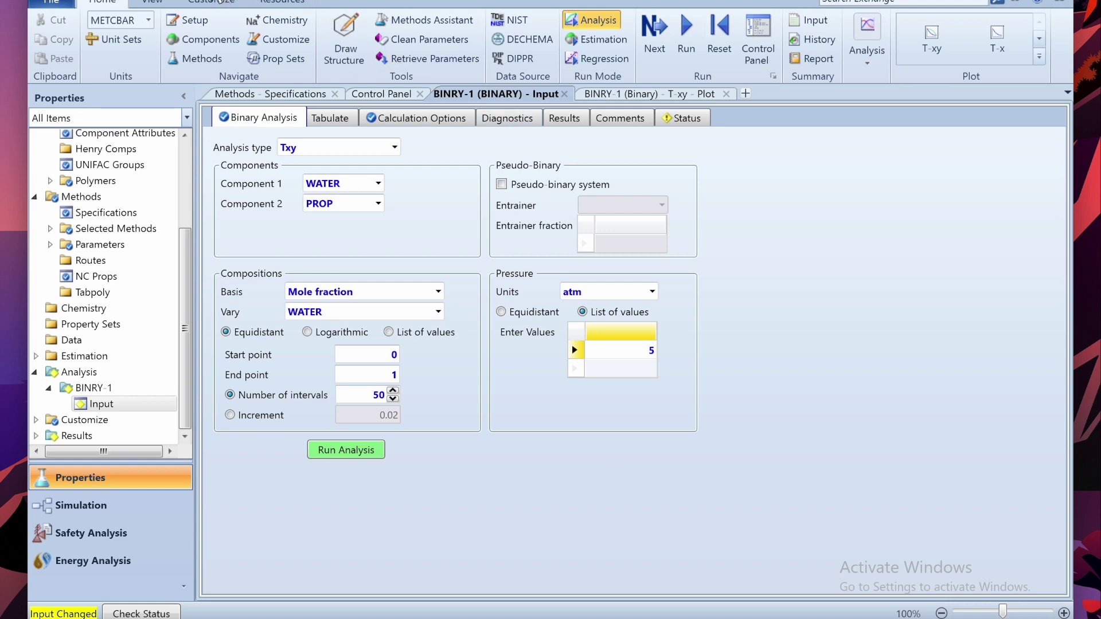
key(shift+F5)
key(Return)
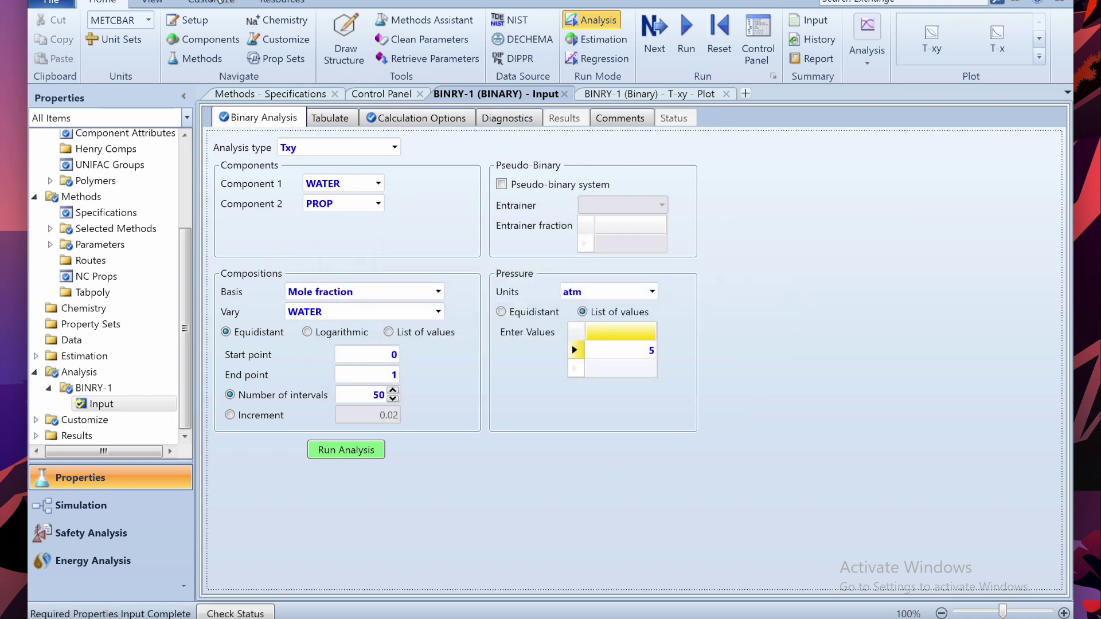
key(F5)
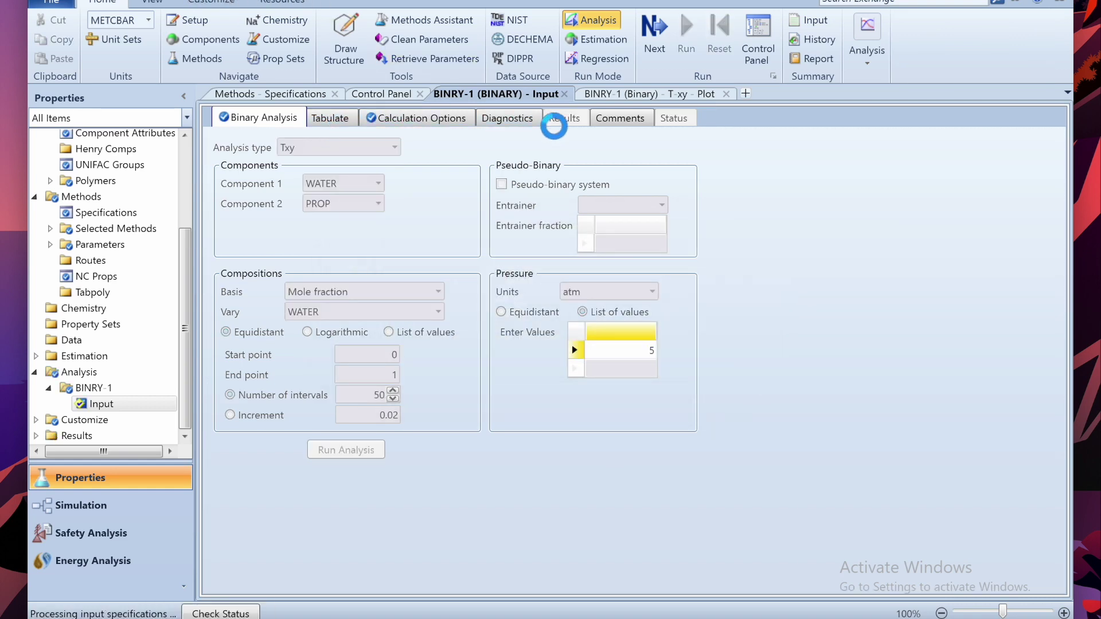
- Check the existing T-xy plot, and run the BINRY-1 analysis again to generate the WATER/PROP diagram at 5 atm
click(620, 97)
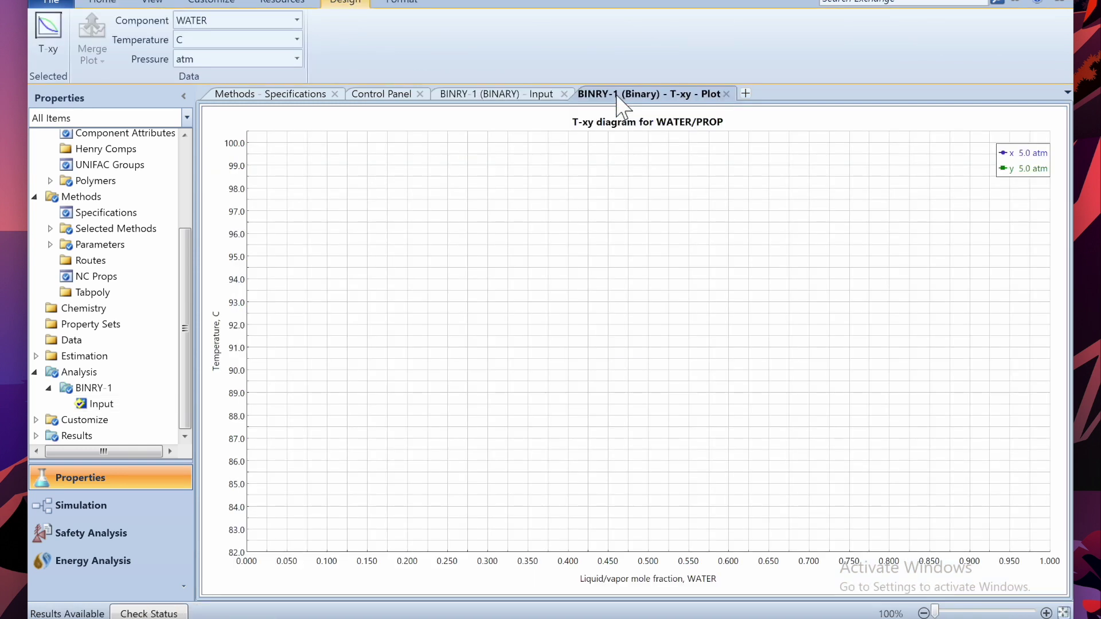
click(529, 98)
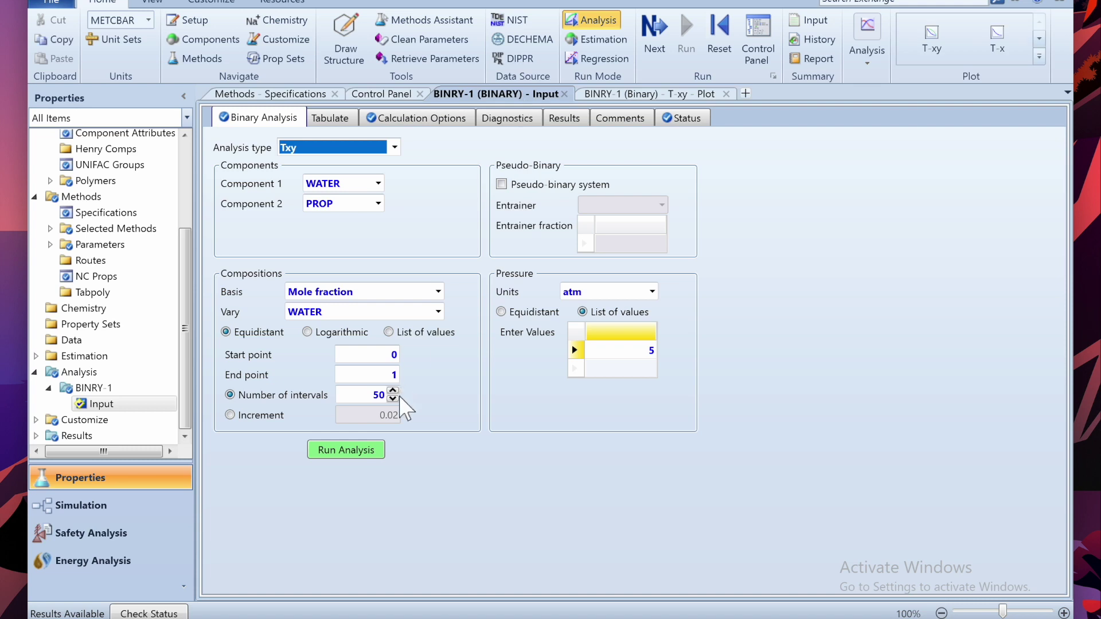
click(361, 451)
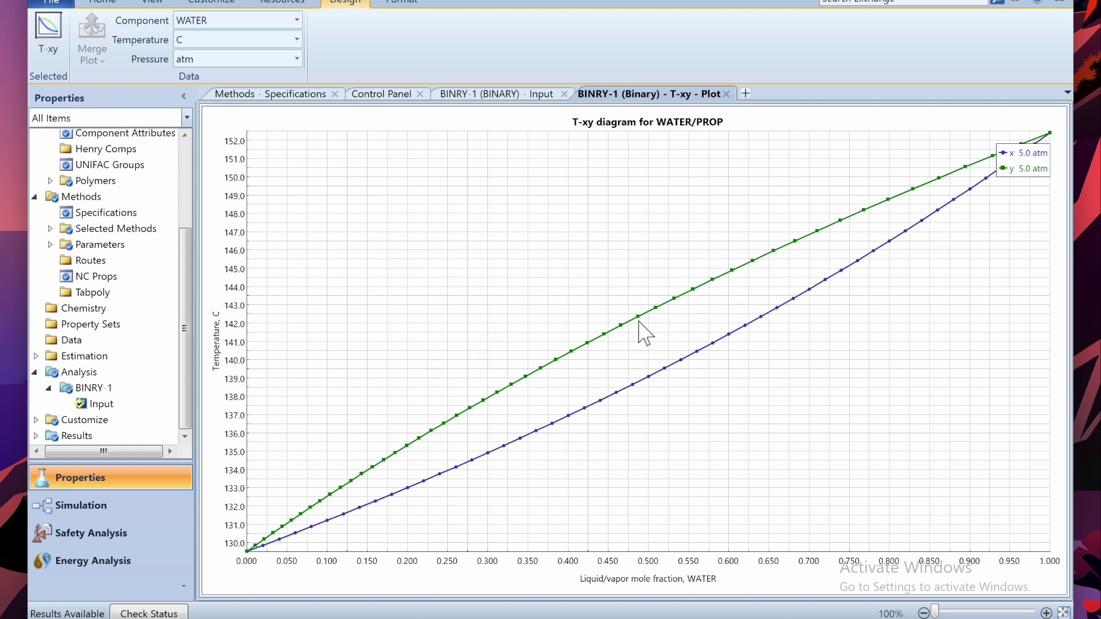
- Return to the Simulation environment and set the FLSH block to 120 C and 5 atm
click(118, 512)
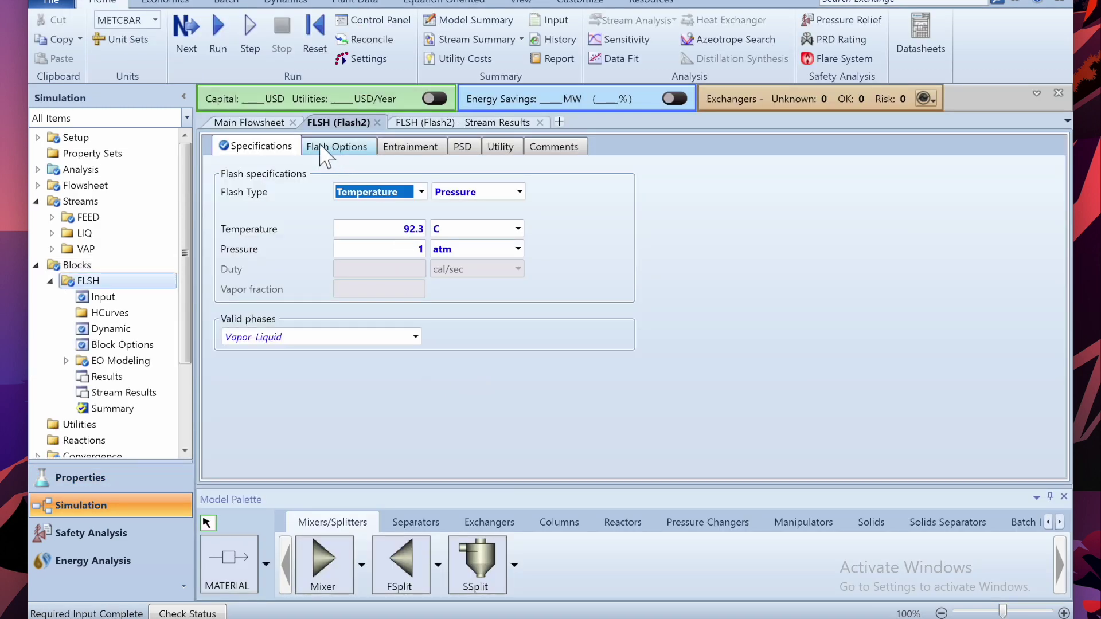
click(266, 123)
click(351, 122)
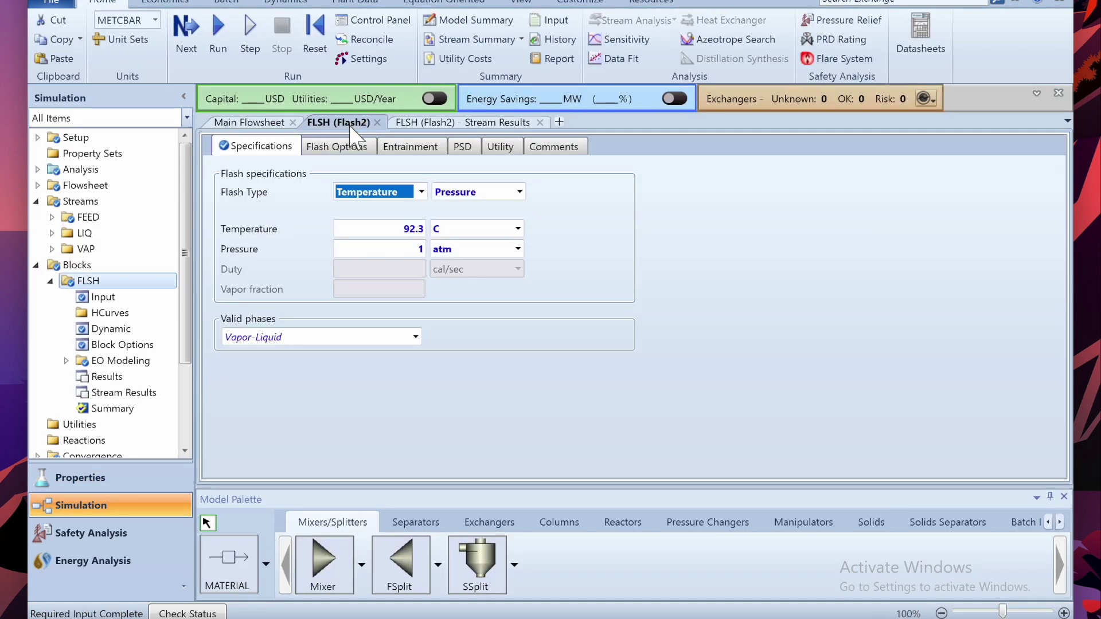
click(406, 232)
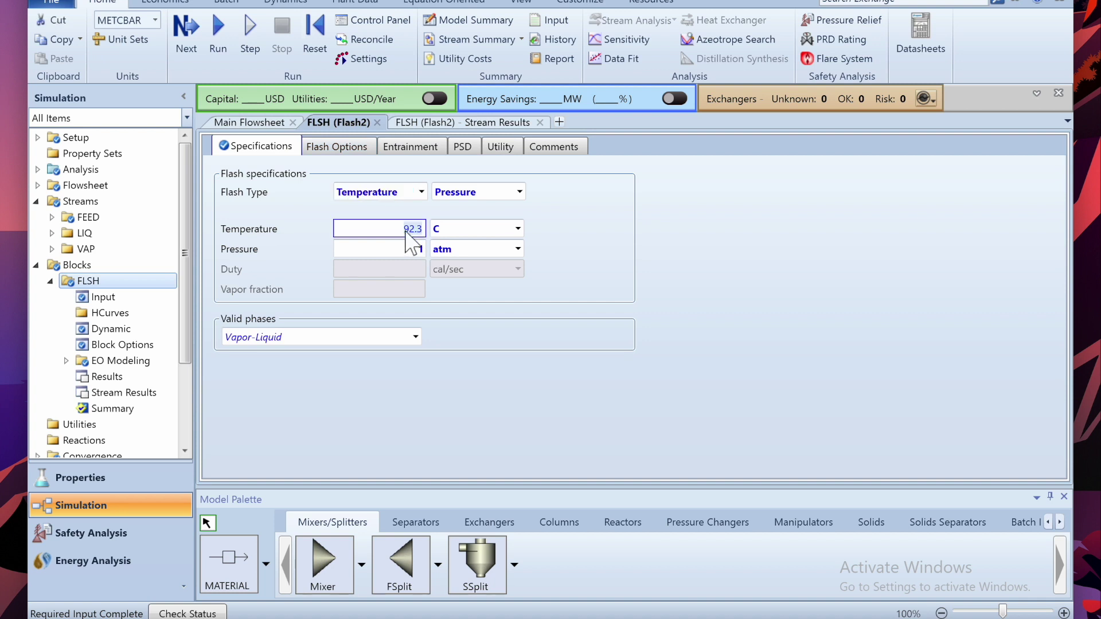
key(BackSpace)
text(120)
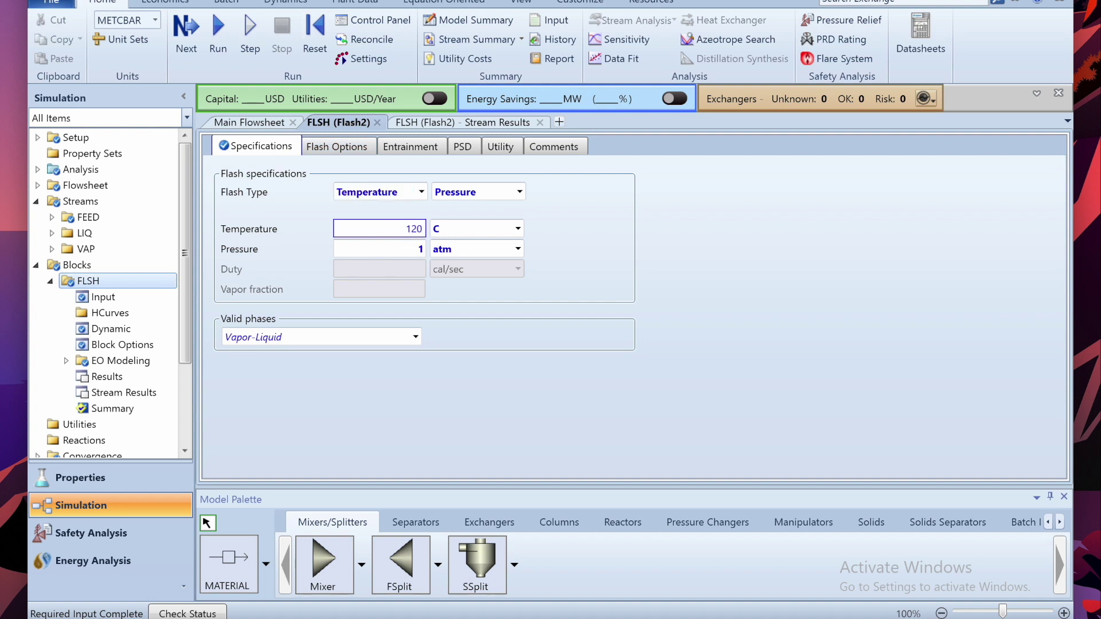
click(419, 250)
text(5)
key(Return)
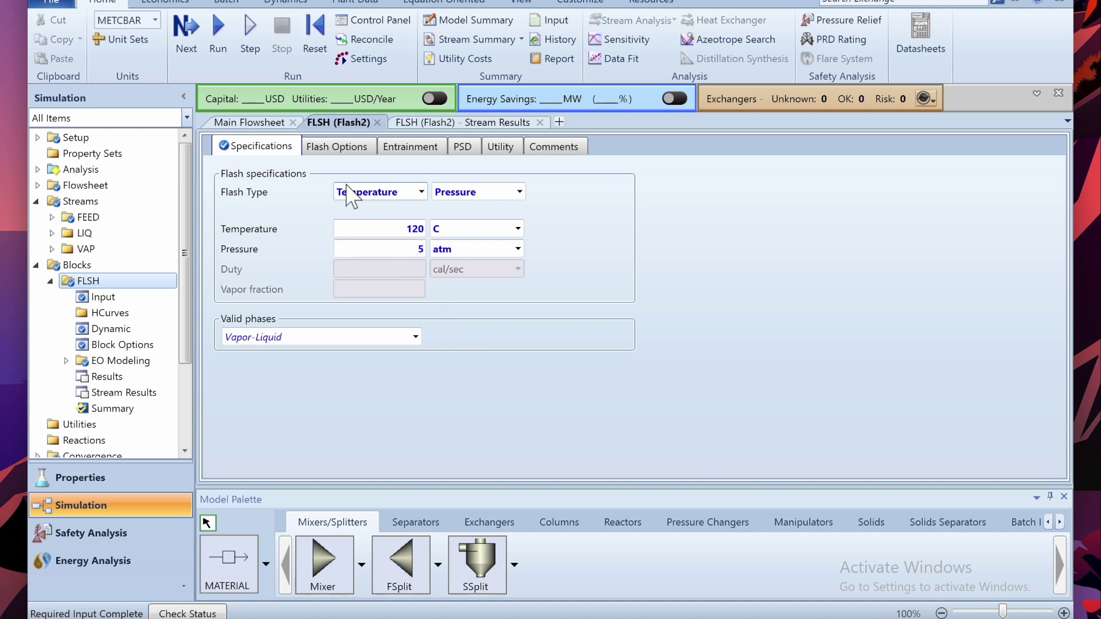
- Set the FEED stream's mole fractions to 0.45 WATER and 0.55 PROP, and return to the FLSH specifications
click(269, 124)
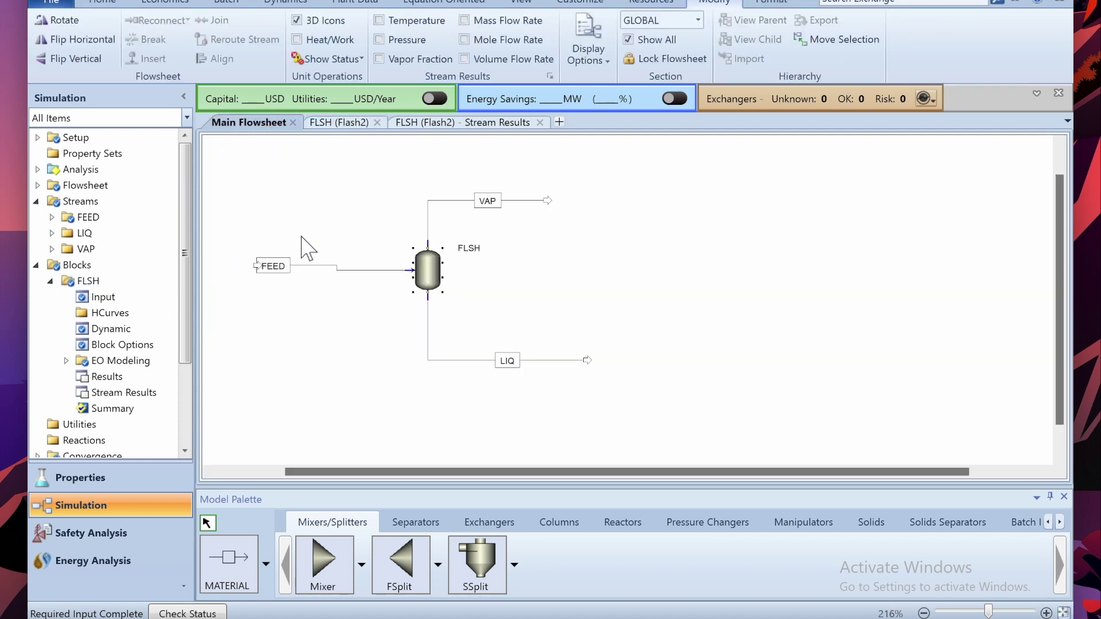
click(310, 266)
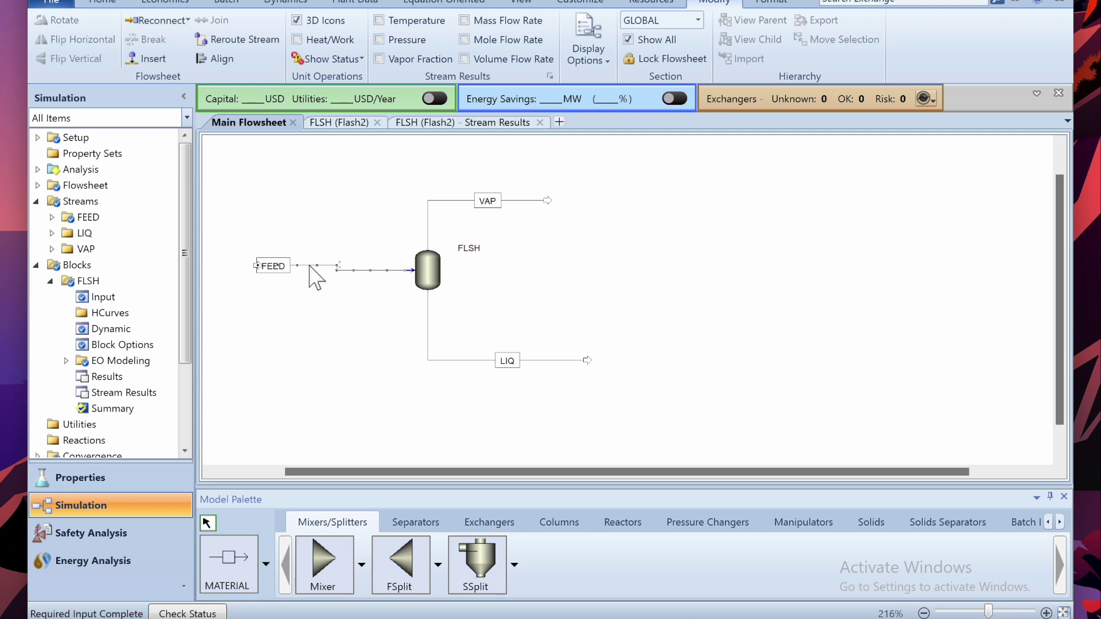
double_click(310, 266)
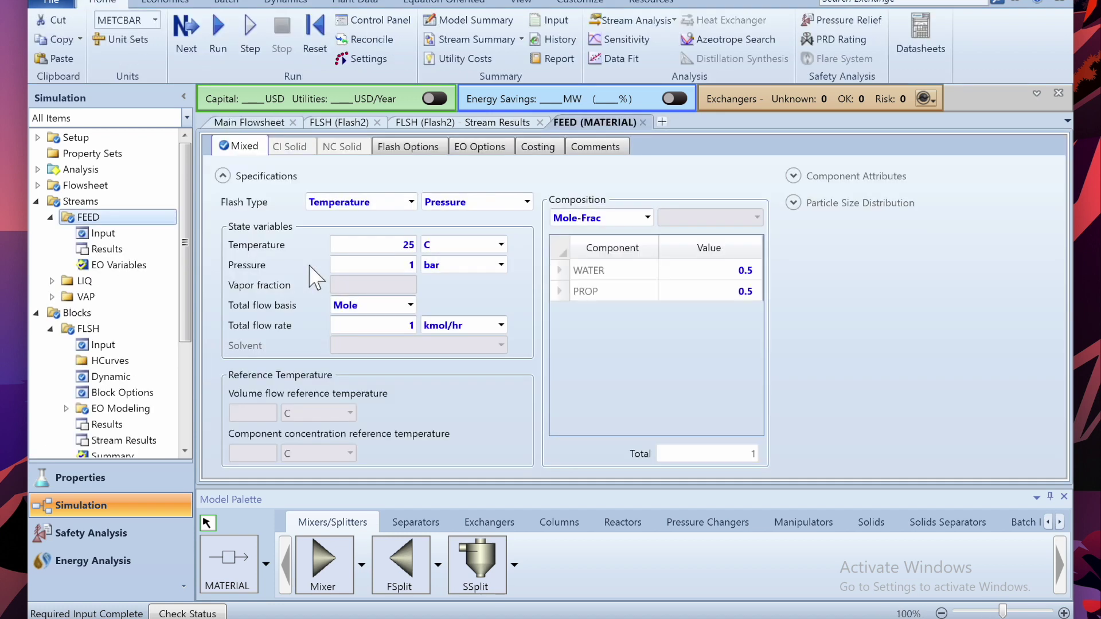
click(734, 273)
text(0.)
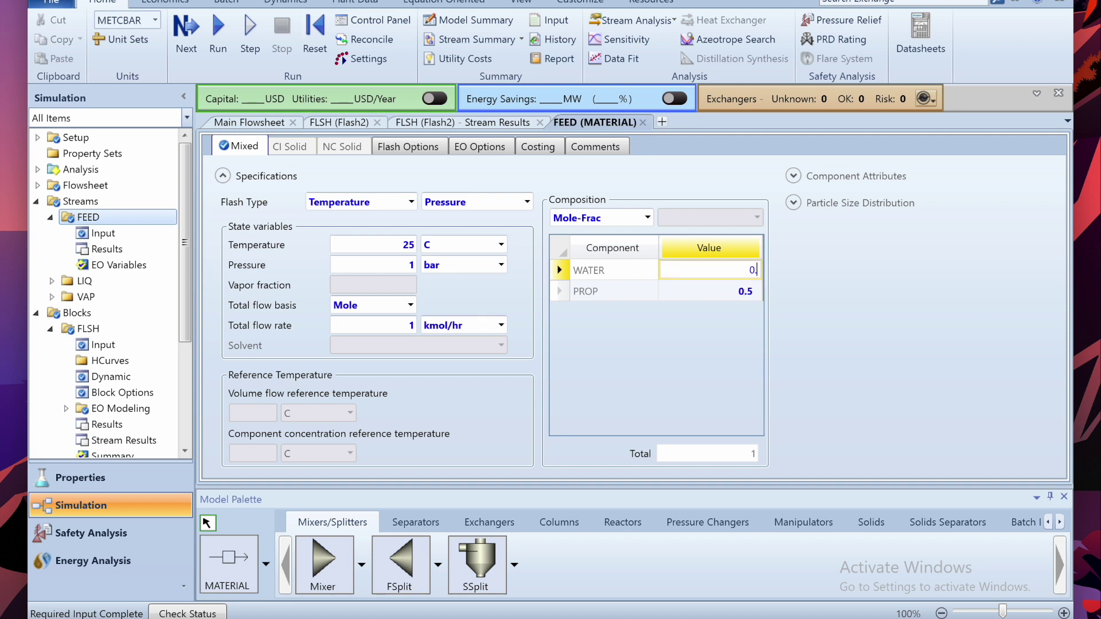
text(45)
click(738, 332)
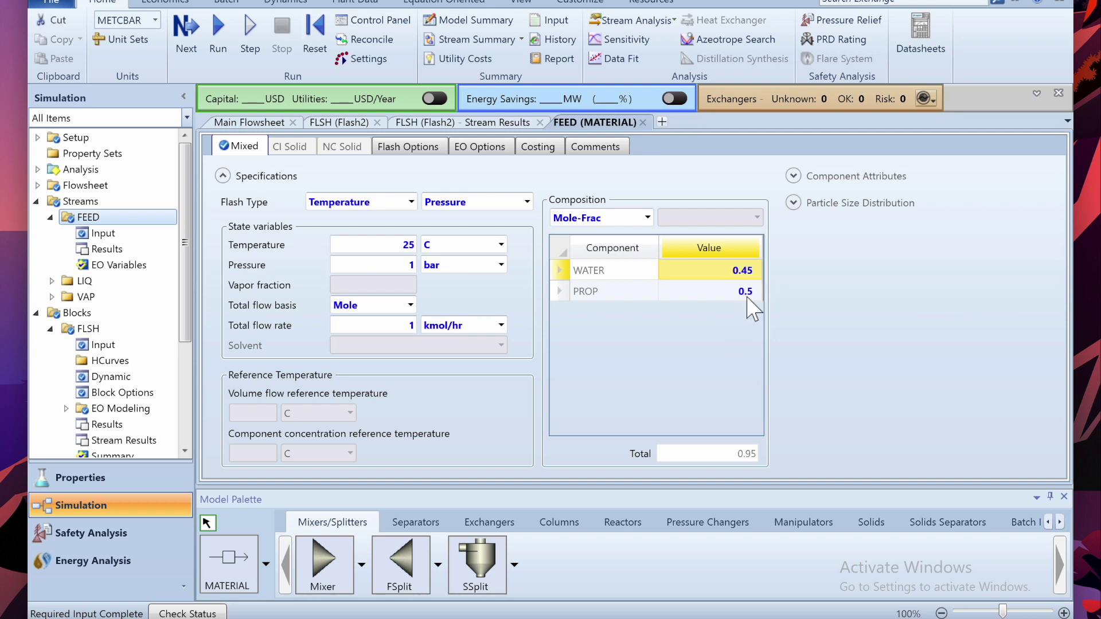
click(750, 293)
click(750, 294)
text(5)
click(738, 396)
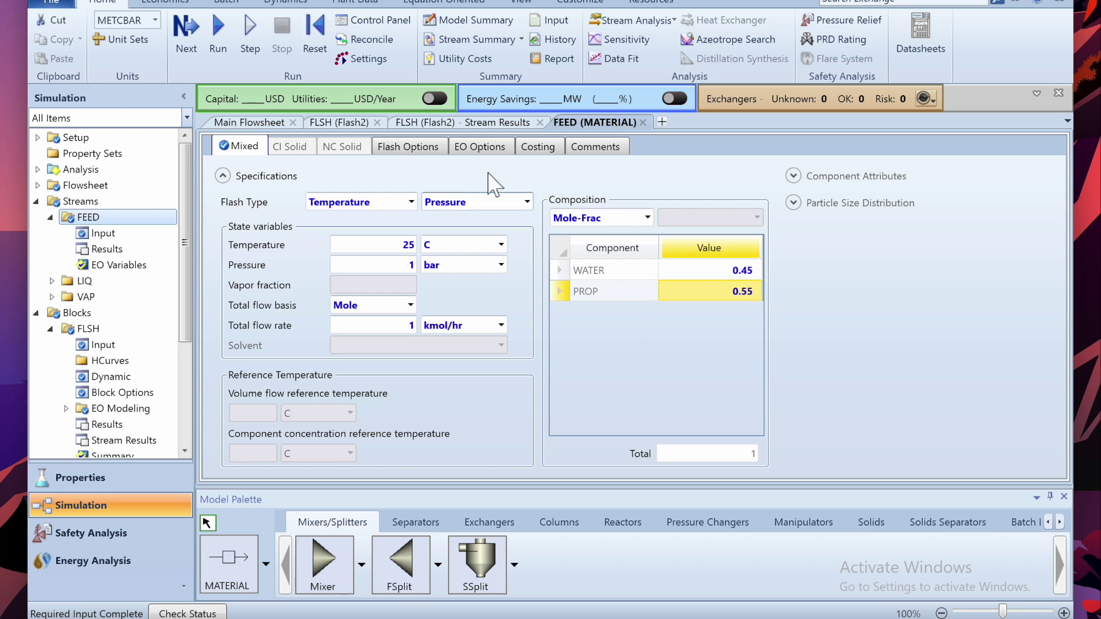
click(344, 123)
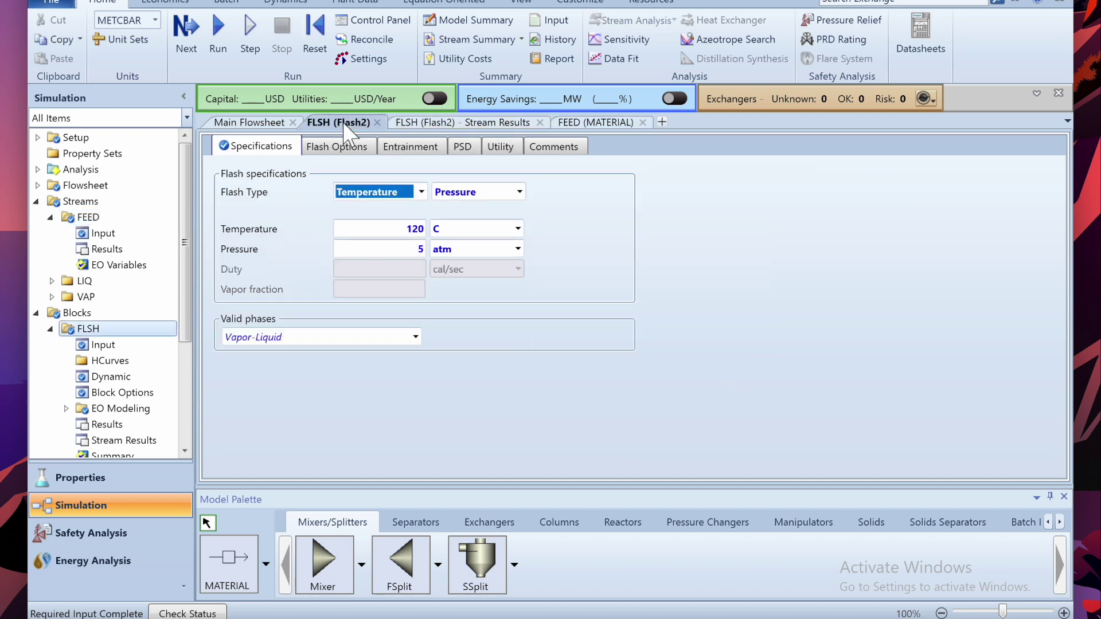
- Keep the FLSH pressure at 5 atm, check the liquid curve near 0.45 WATER on the T-xy diagram, and return to the Simulation environment
click(412, 243)
text(5)
click(86, 479)
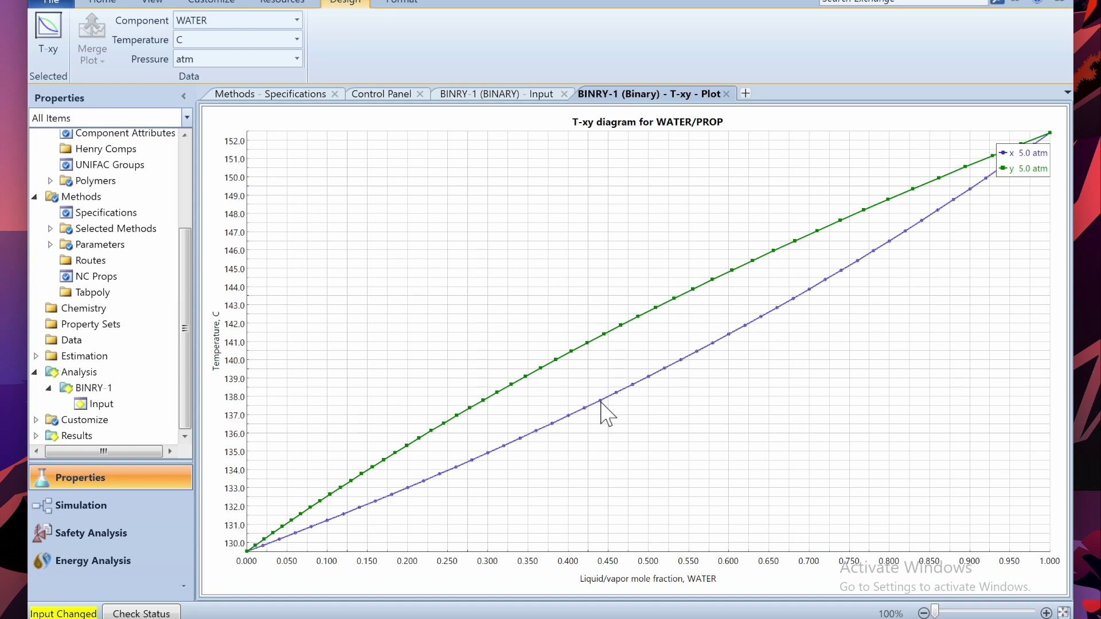
mouse_move(601, 401)
click(115, 513)
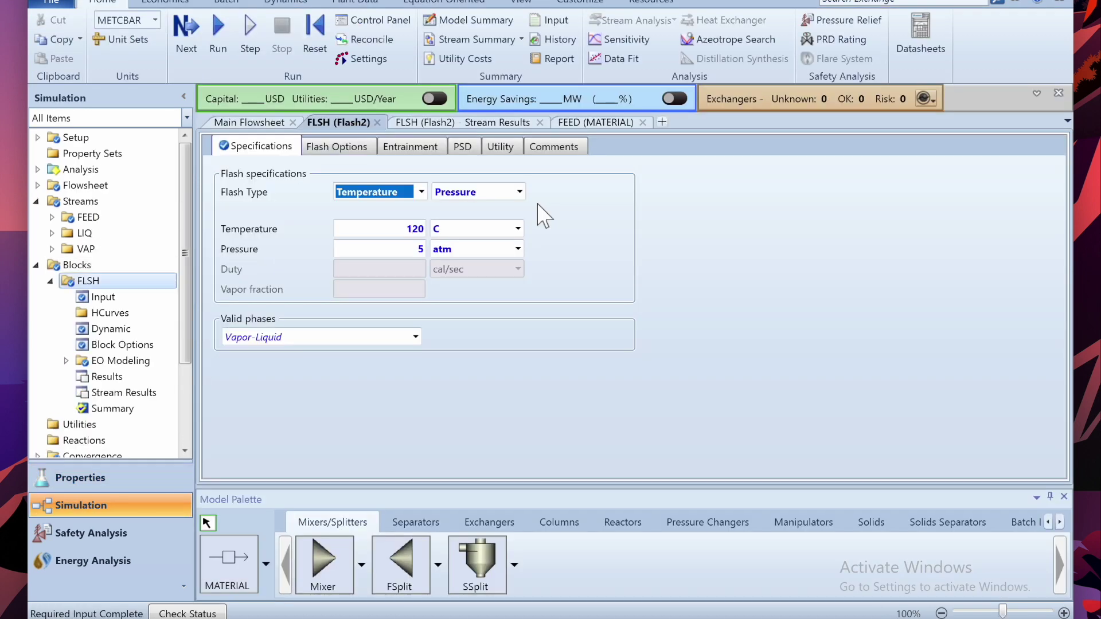
- Set the FLSH temperature to 137 C, then rerun the reinitialized simulation and check the LIQ and VAP mole flows
click(420, 228)
text(137)
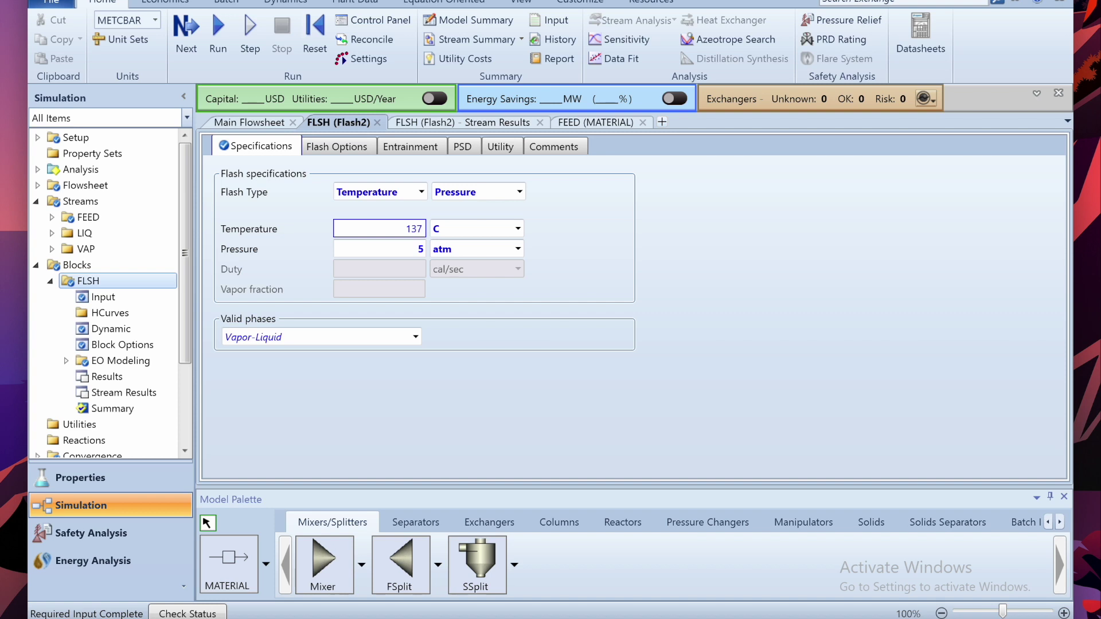
click(475, 387)
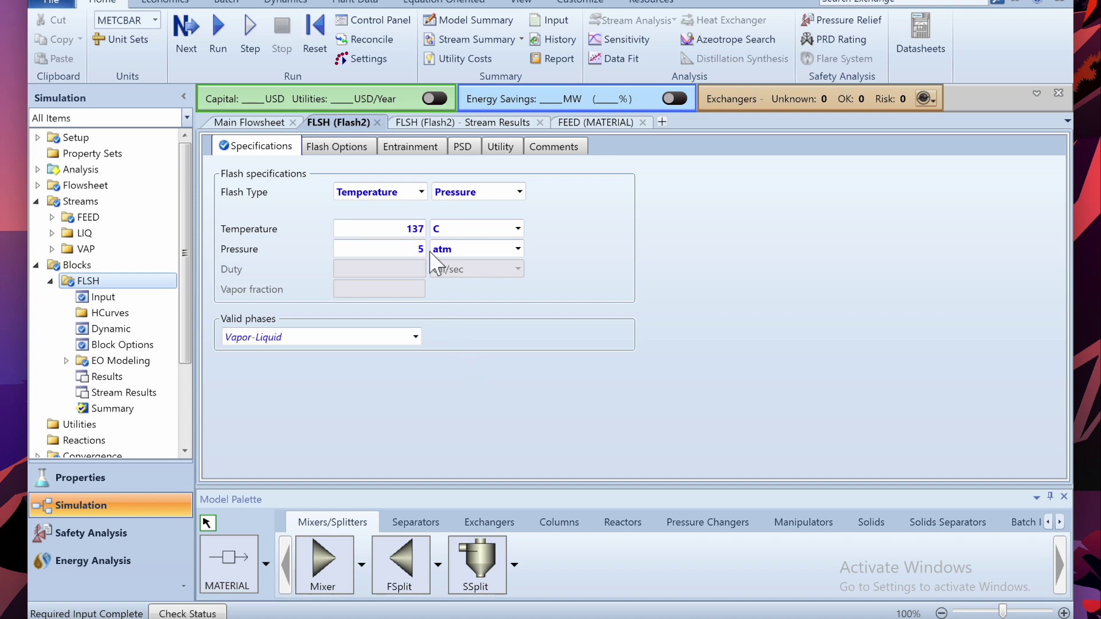
click(318, 34)
key(Return)
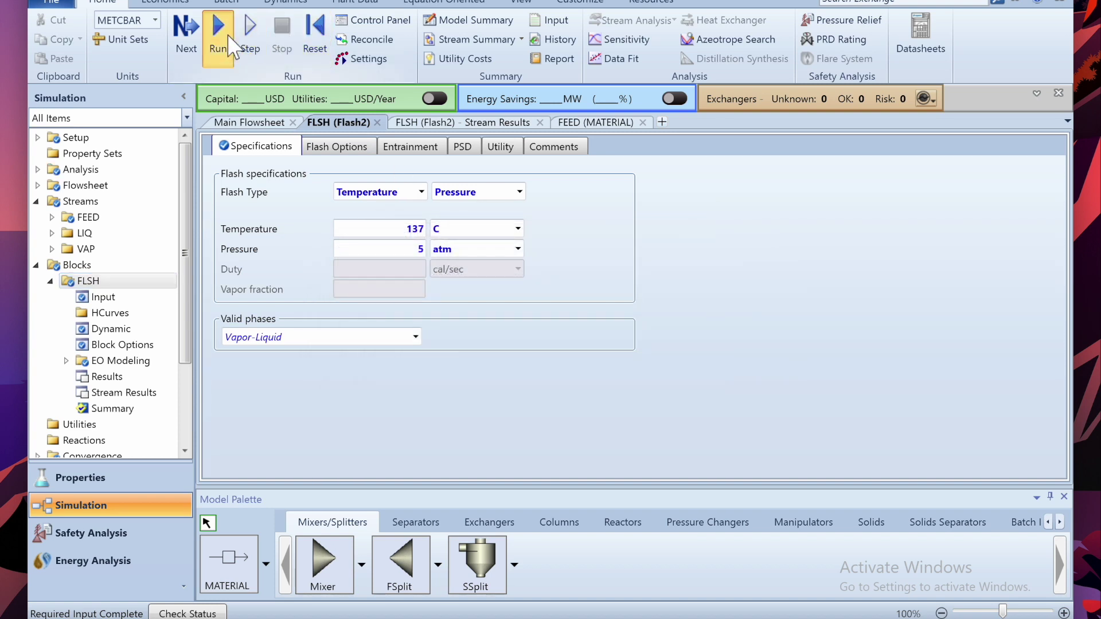
click(229, 37)
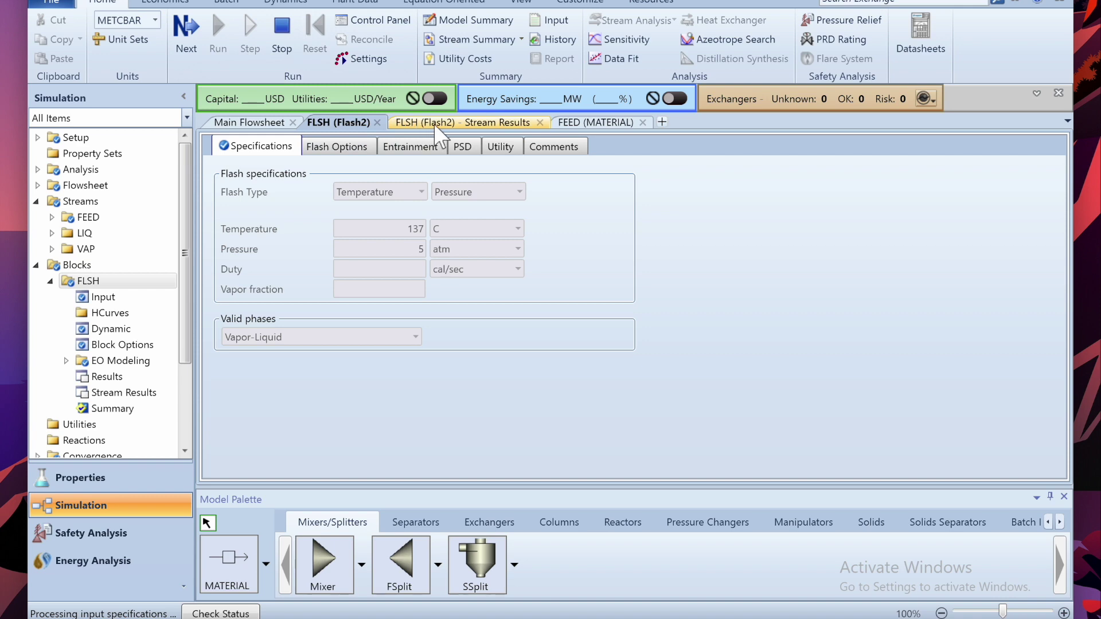
click(438, 124)
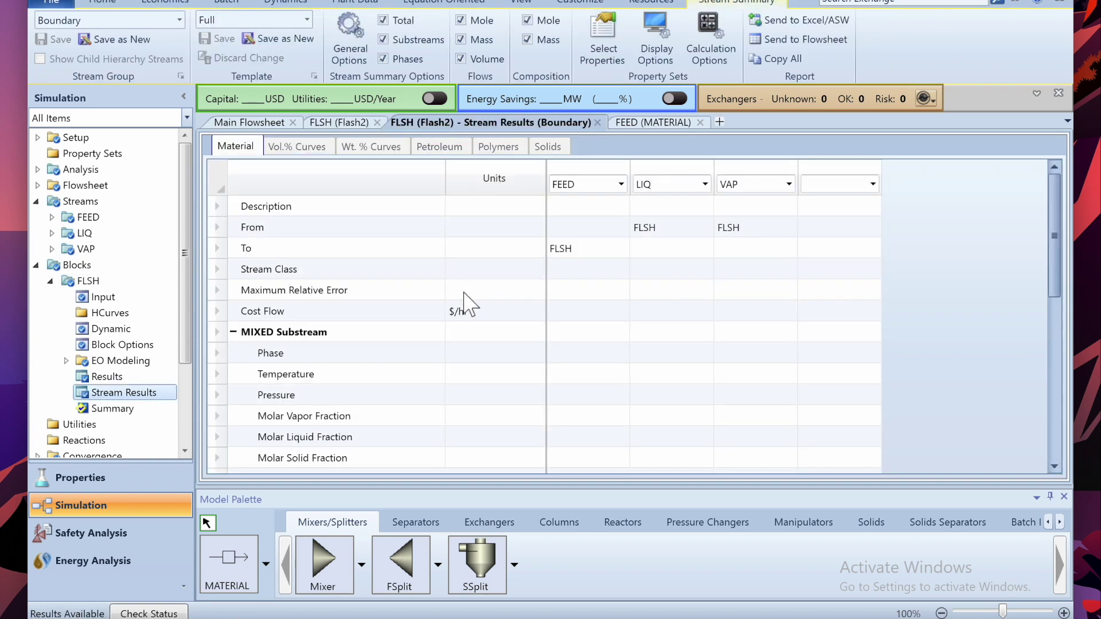
scroll(463, 302, down, 6)
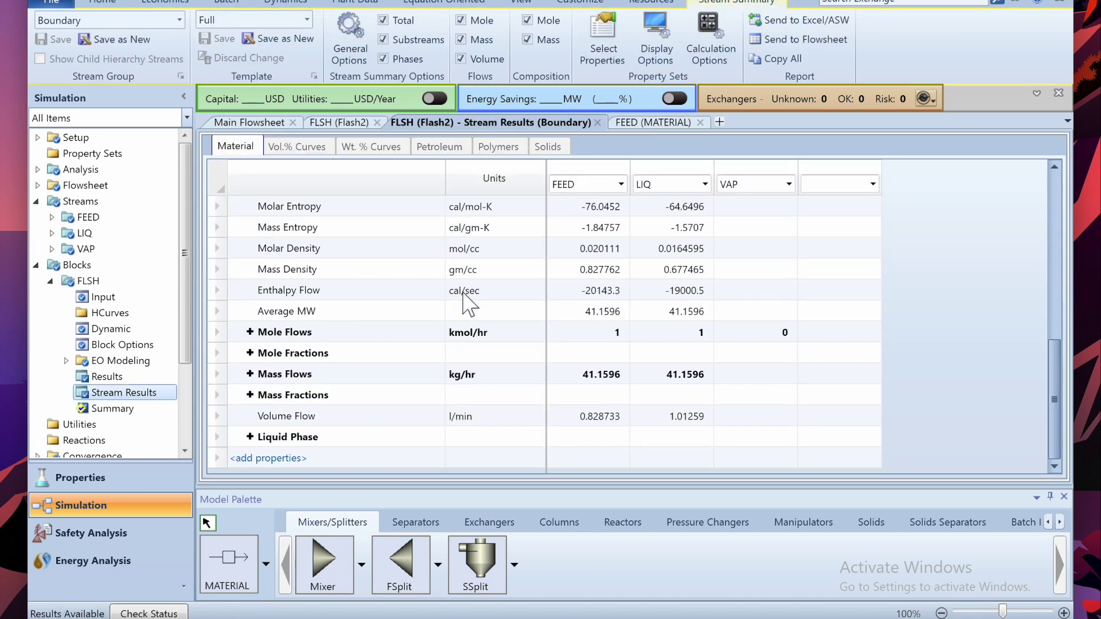
- Set the FLSH block to 138 C at 5 atm, then rerun the reinitialized simulation and check the stream results
click(358, 125)
click(414, 231)
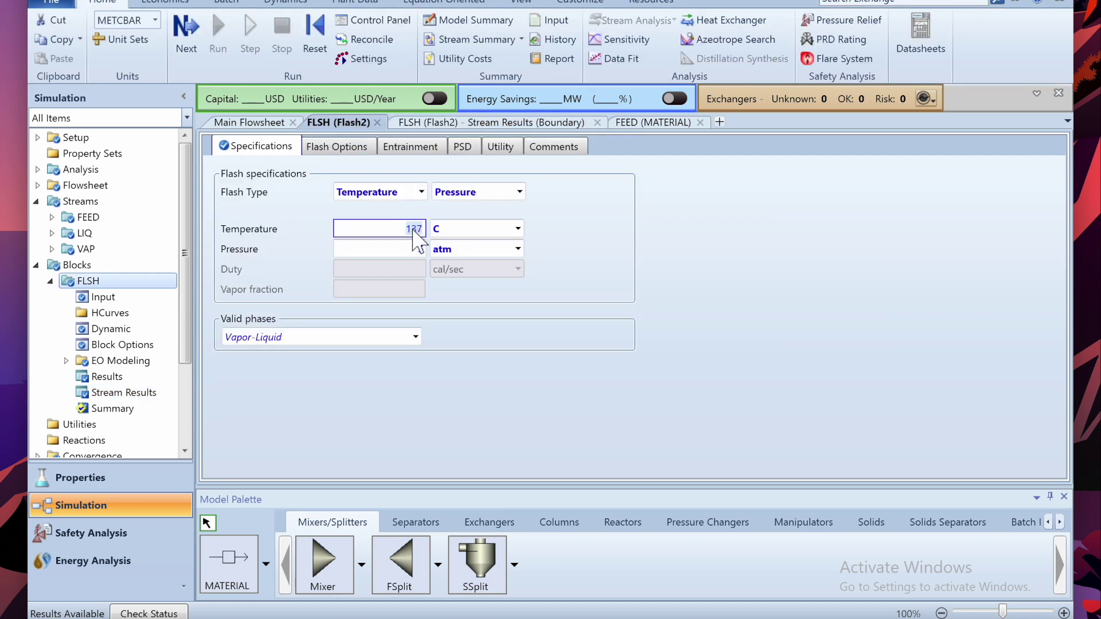
click(417, 249)
text(5)
text(3)
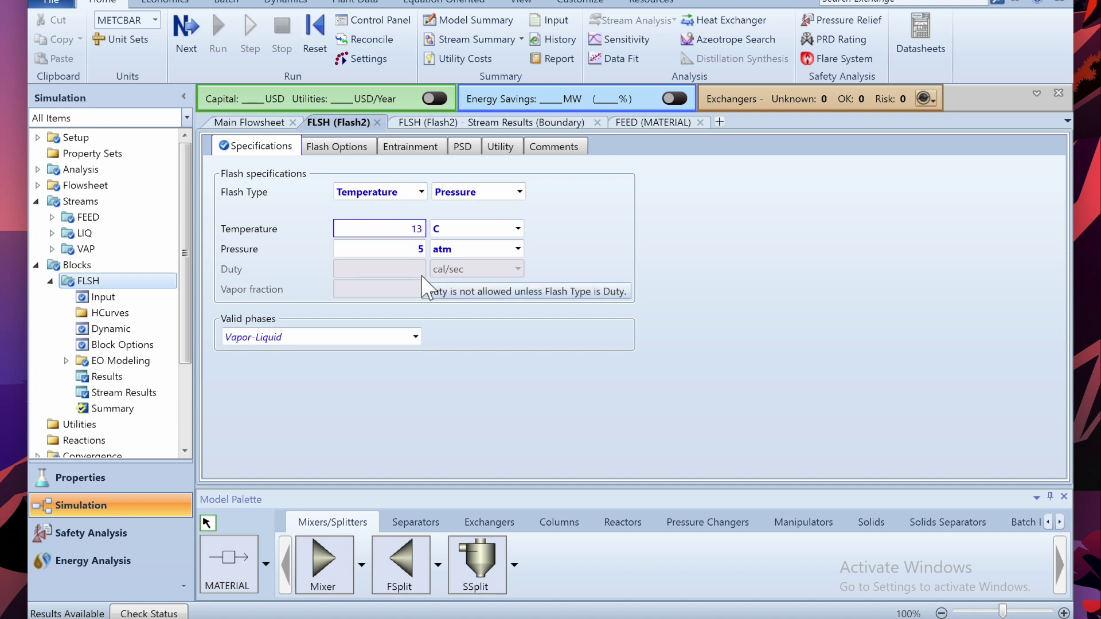
text(0)
click(466, 386)
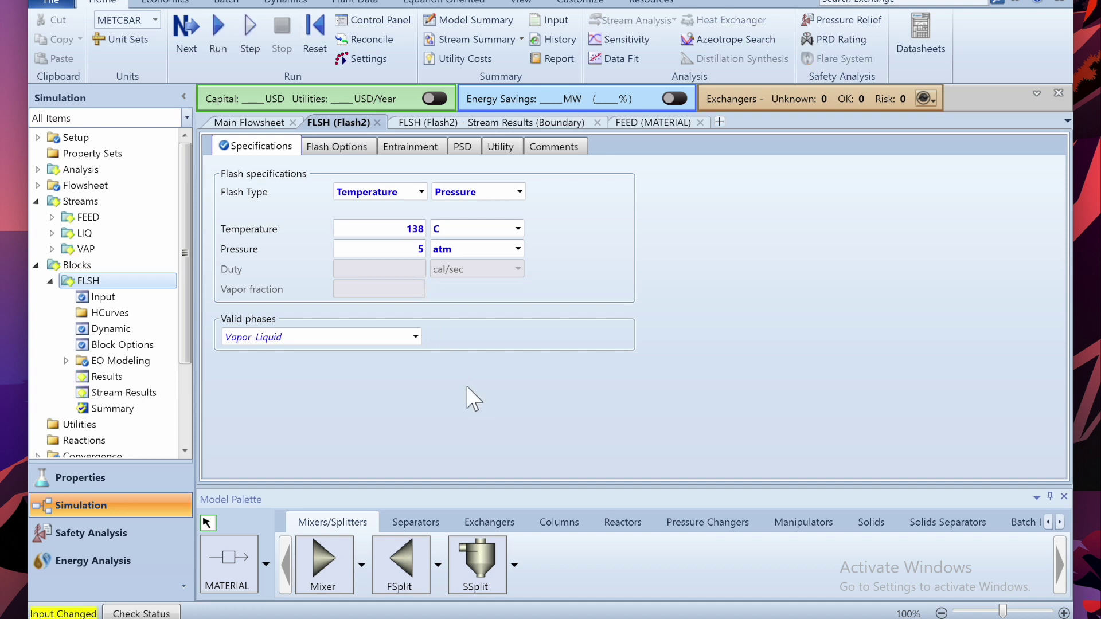
click(319, 33)
key(Return)
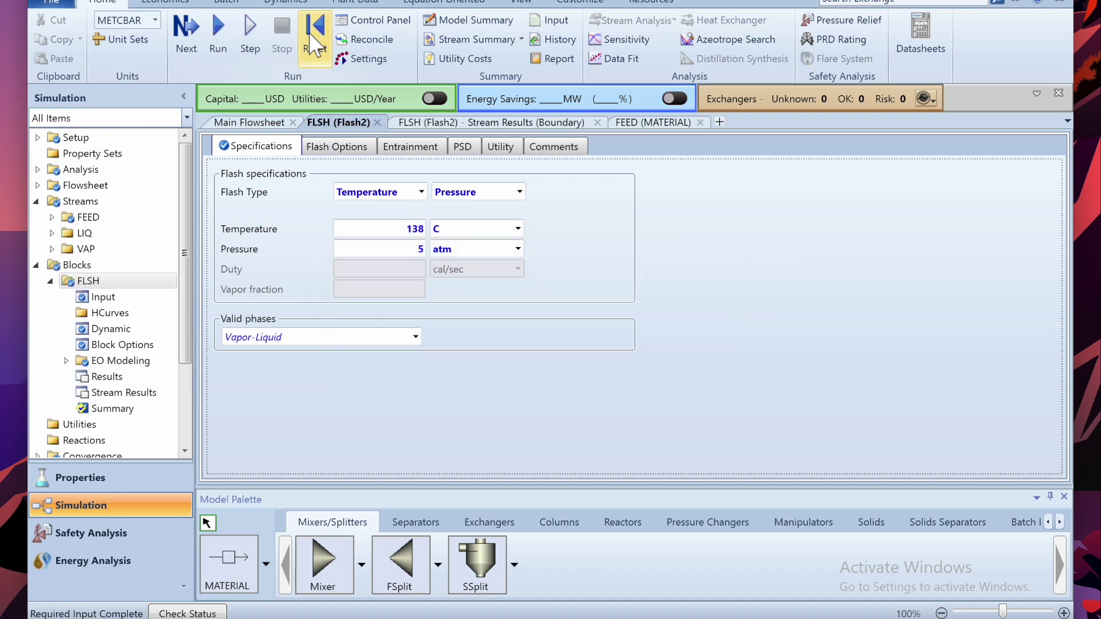
click(218, 36)
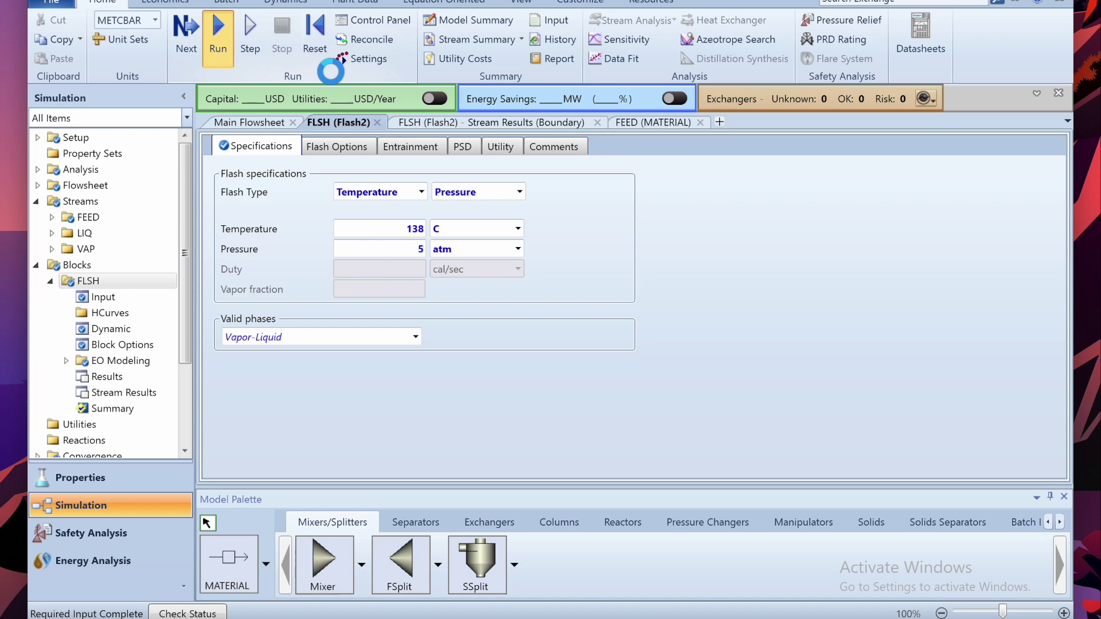
click(453, 123)
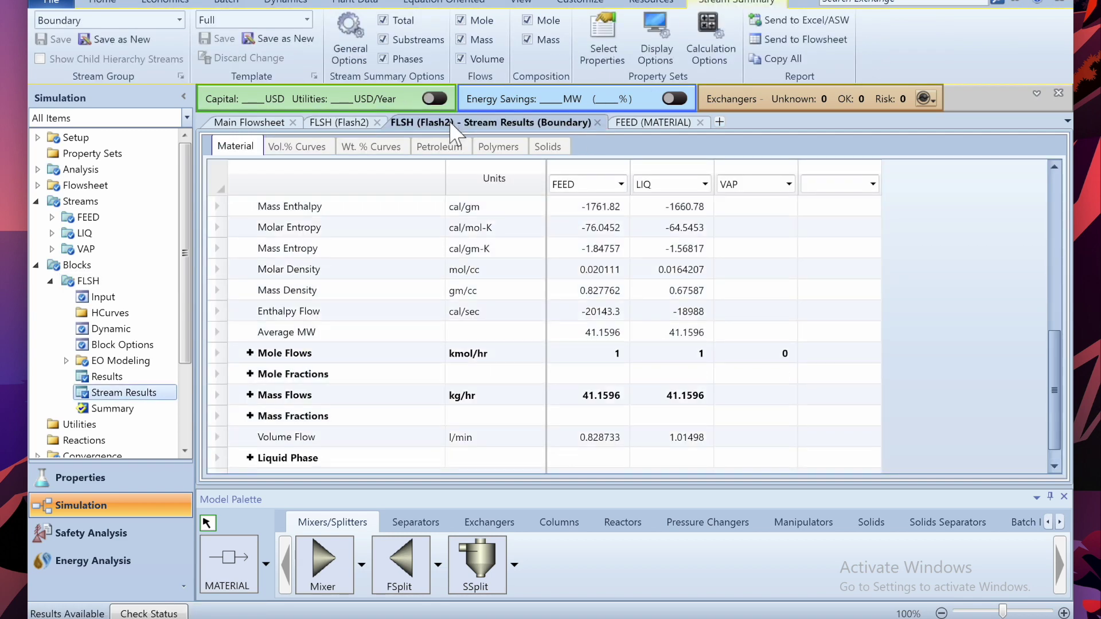
- Raise the FLSH temperature to 139 C, then rerun the reinitialized simulation and check the outlet mole flows
click(354, 125)
double_click(423, 231)
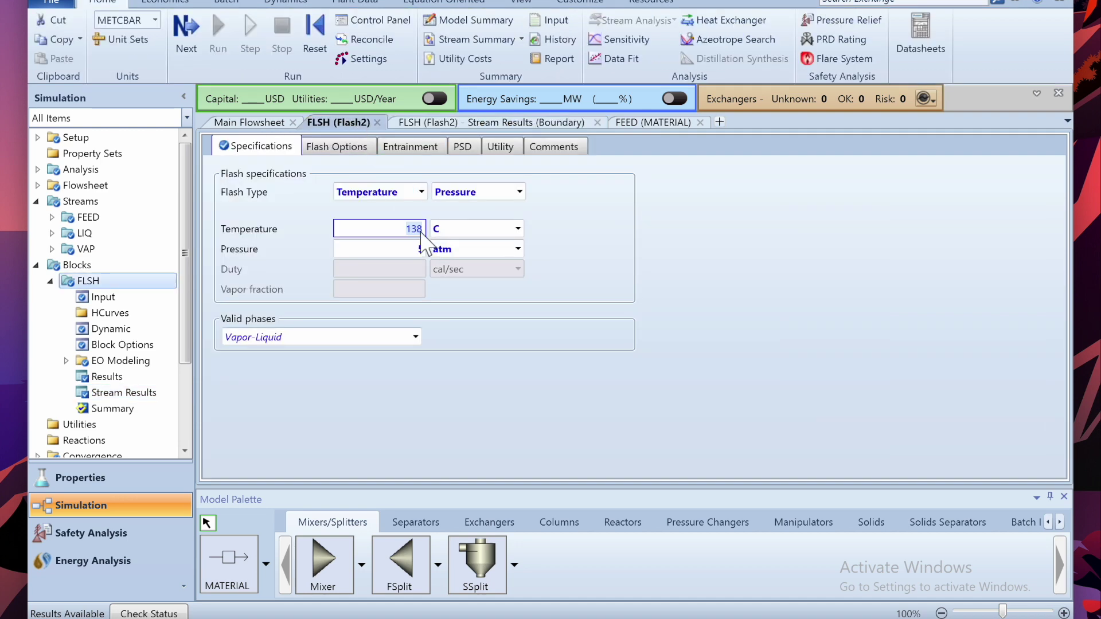
text(1)
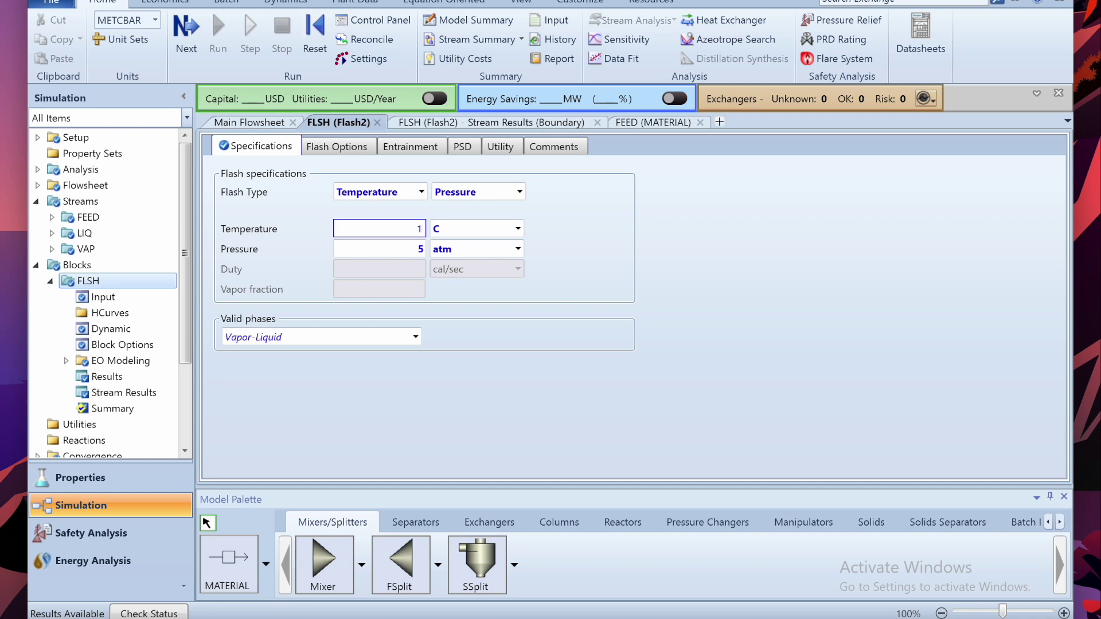
click(475, 363)
click(314, 34)
key(Return)
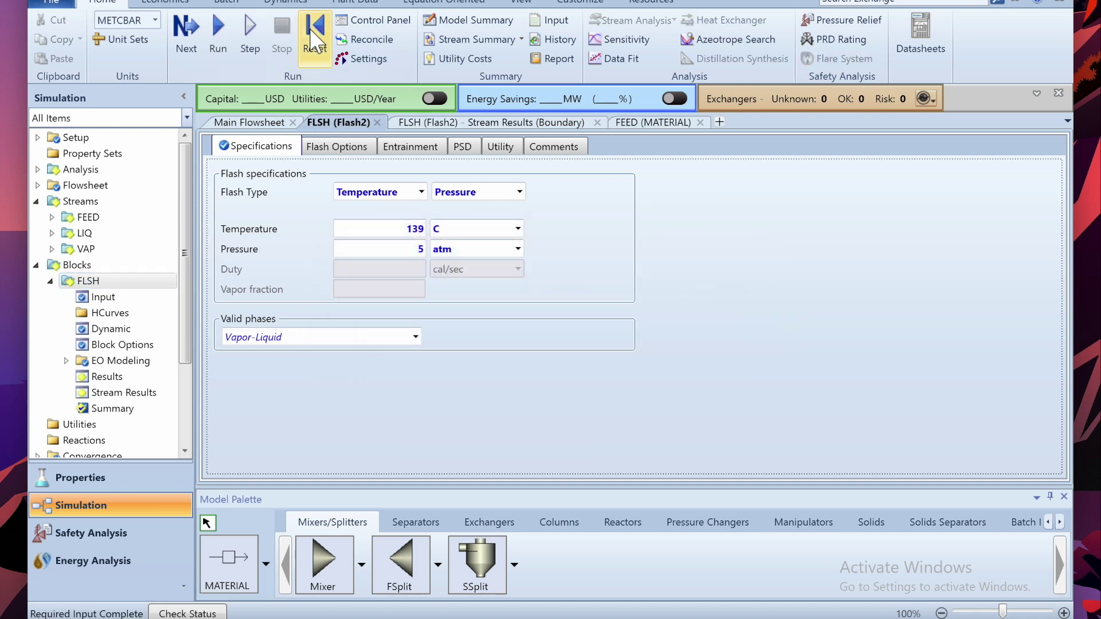
click(218, 35)
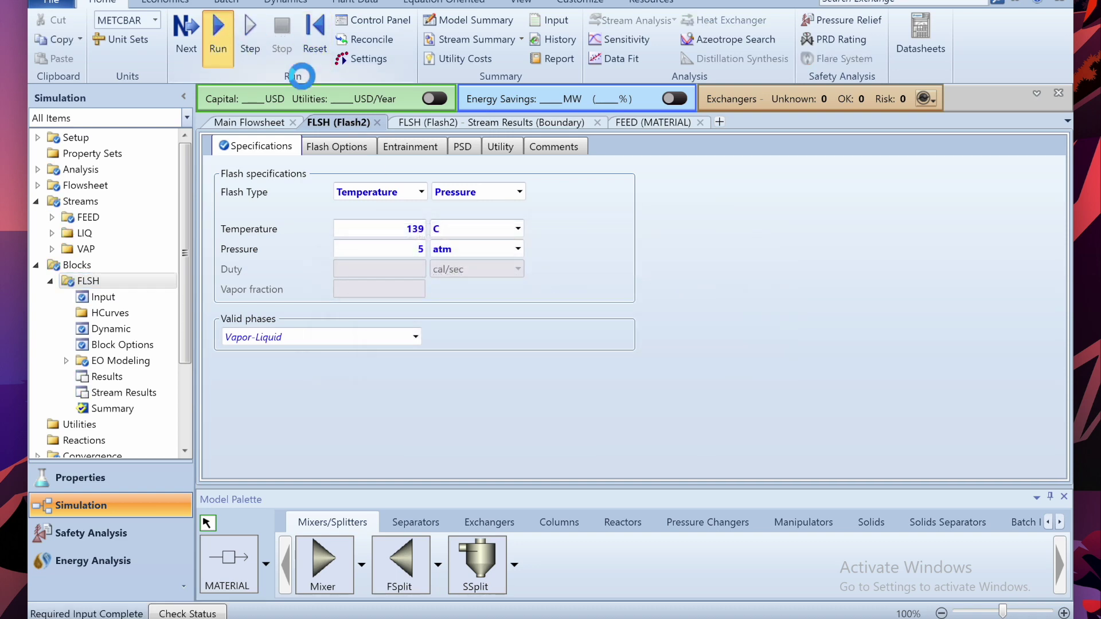
click(446, 126)
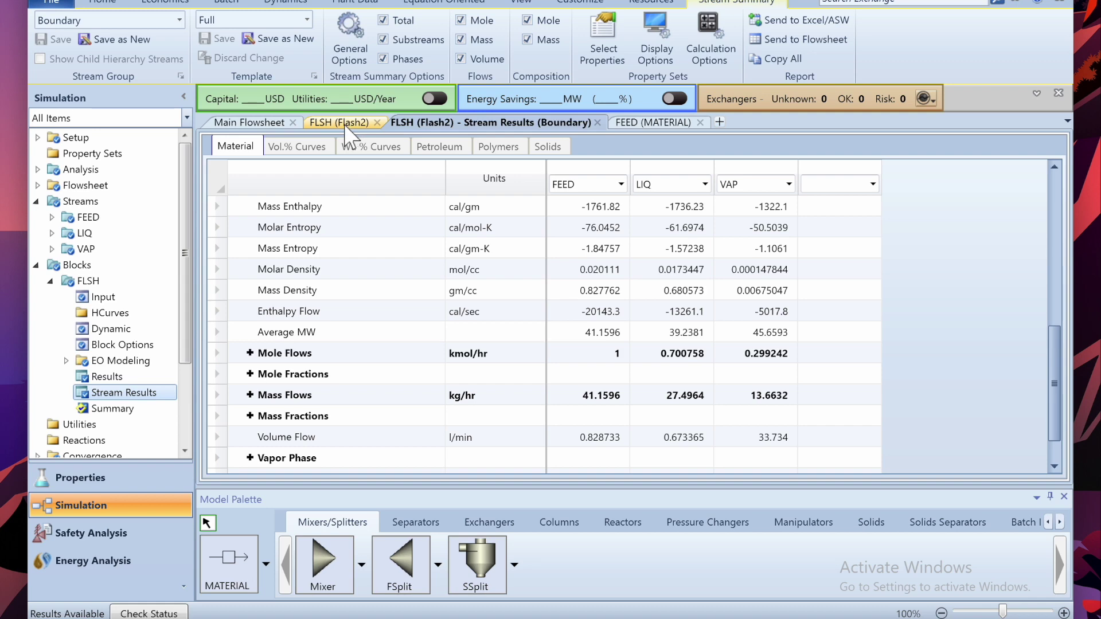
- Set the FLSH temperature to 138.5 C, then rerun the reinitialized simulation and open the stream results
click(345, 123)
click(411, 233)
text(138.5)
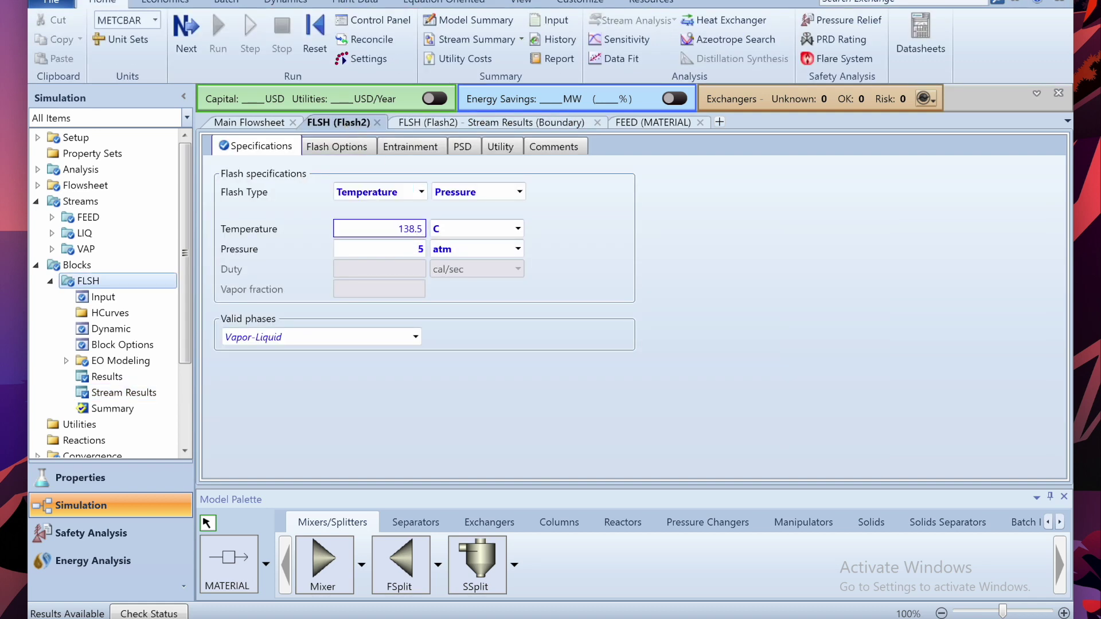
click(430, 381)
click(315, 35)
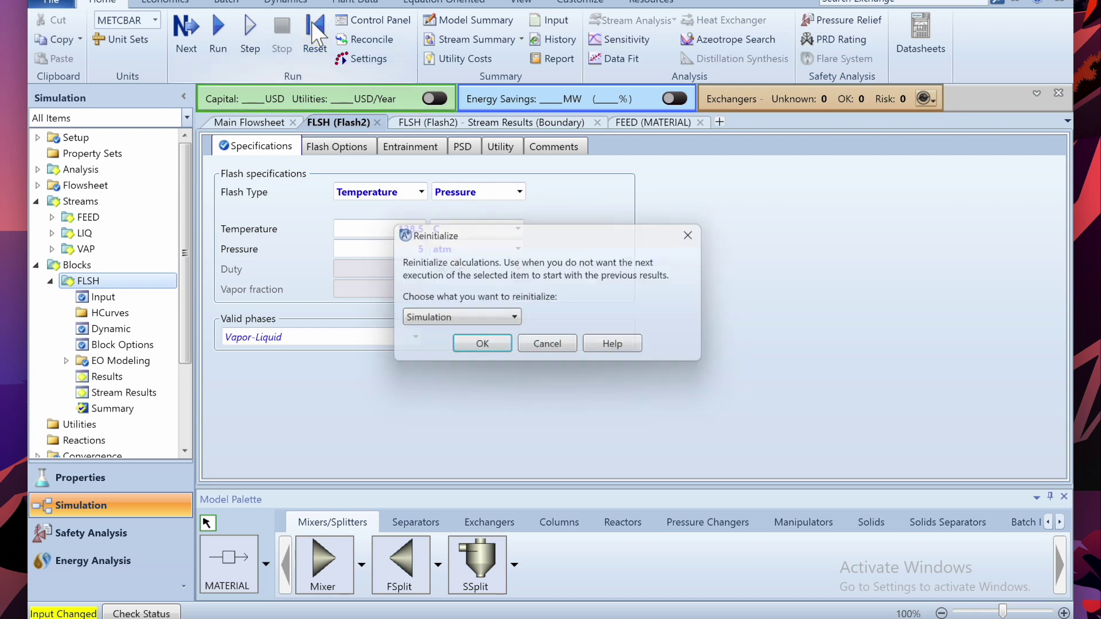
key(Return)
click(221, 31)
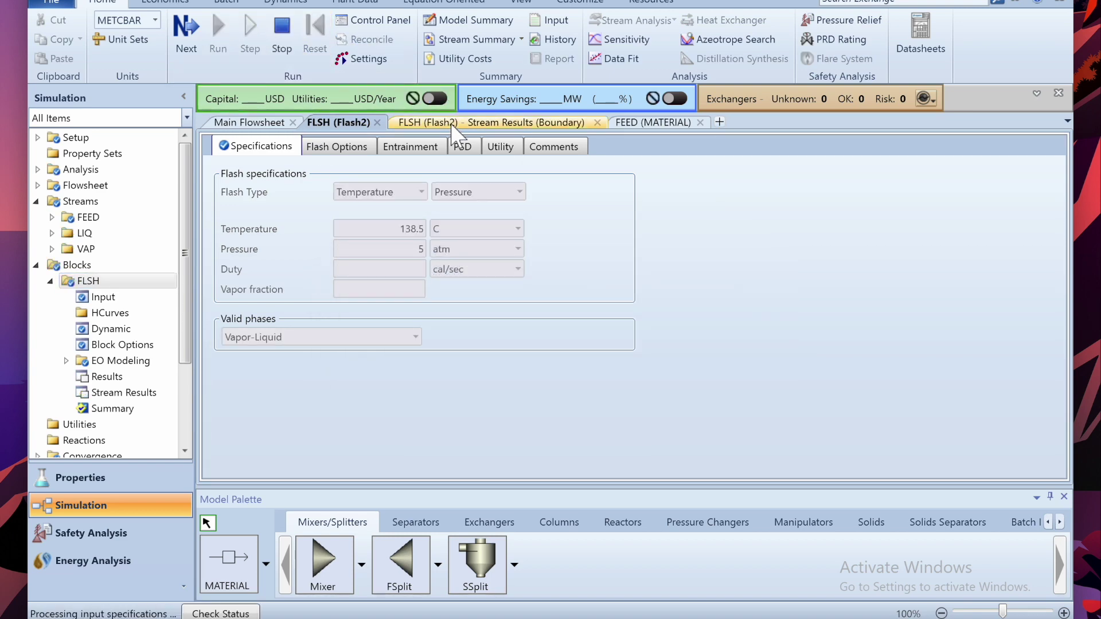
click(453, 124)
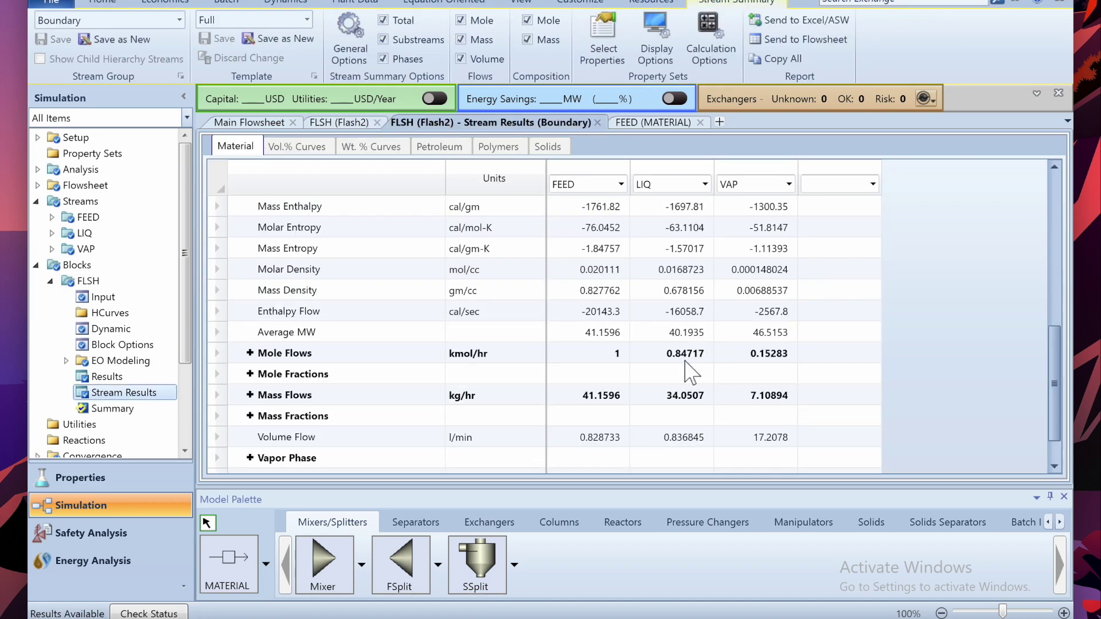
- Compare the FLSH specifications with the temperature, pressure and mole flows of the LIQ and VAP streams
scroll(693, 373, up, 4)
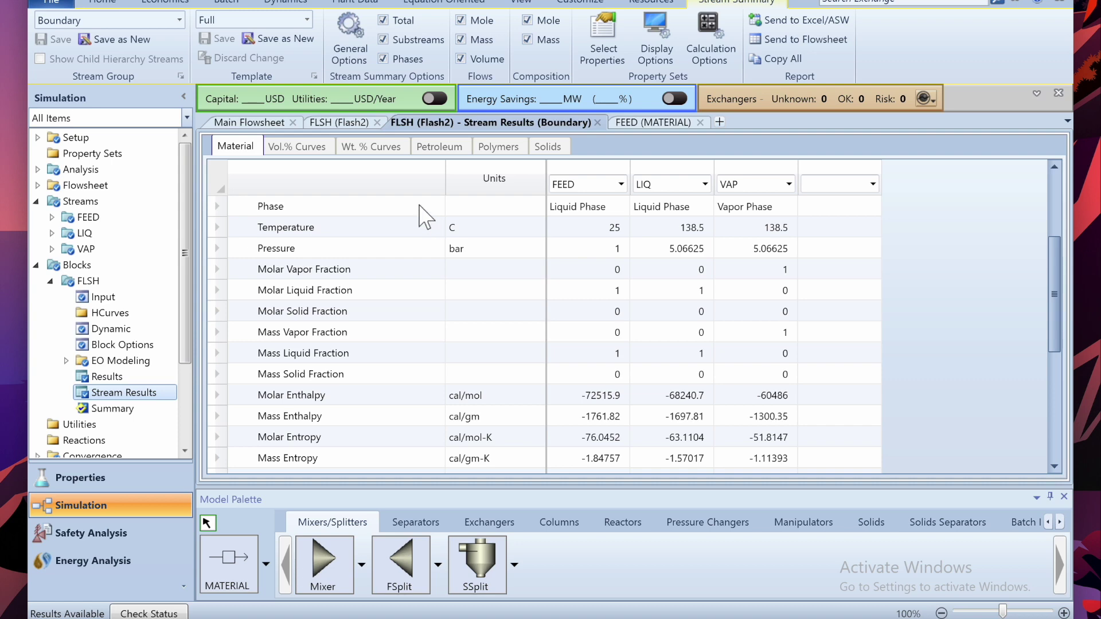
click(333, 124)
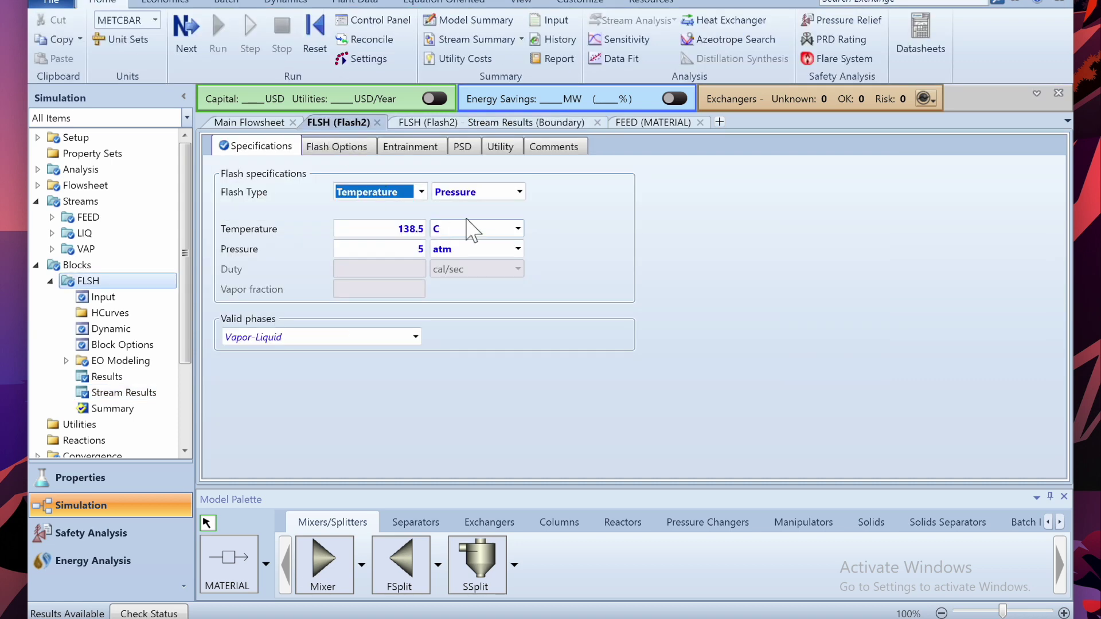
click(443, 124)
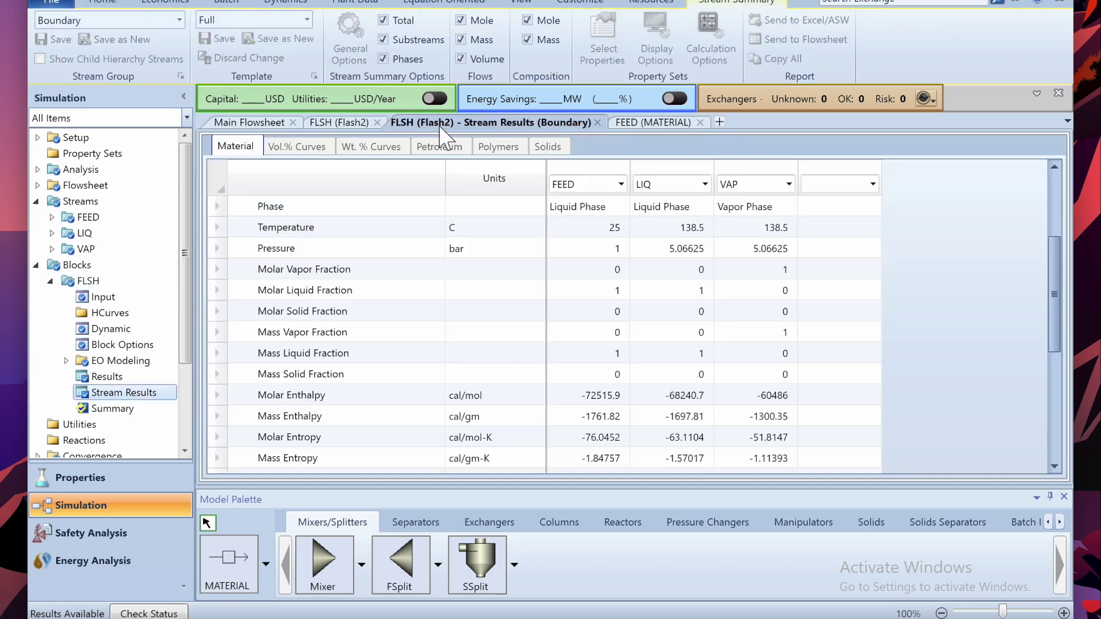
scroll(548, 302, down, 5)
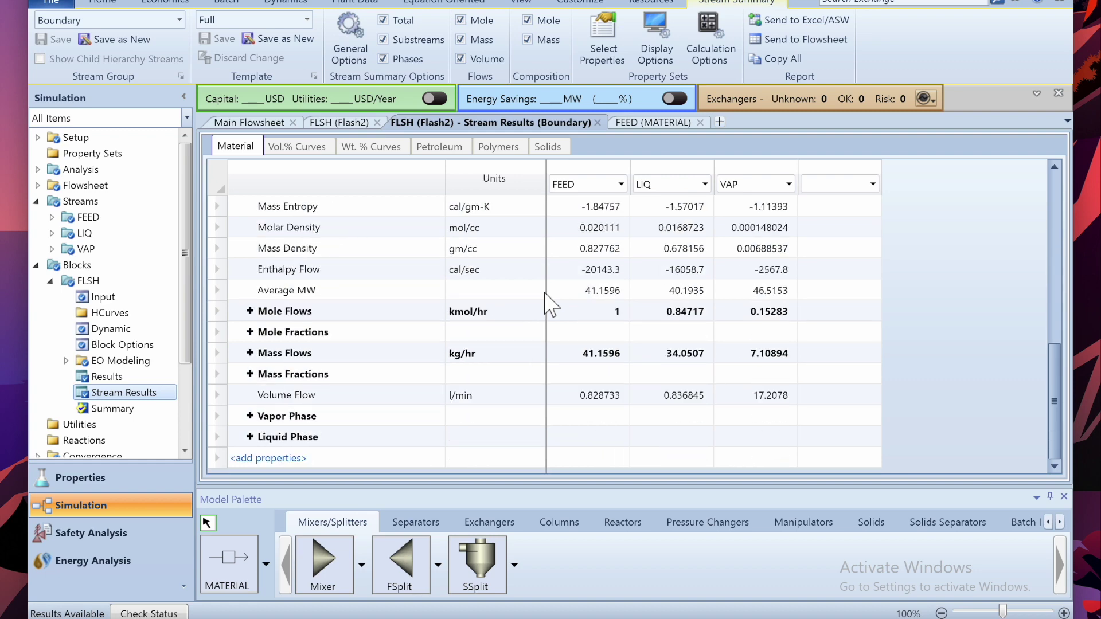
- Read the vapor-curve temperature near 0.45 WATER on the 5 atm T-xy diagram, and return to the Simulation environment
click(80, 478)
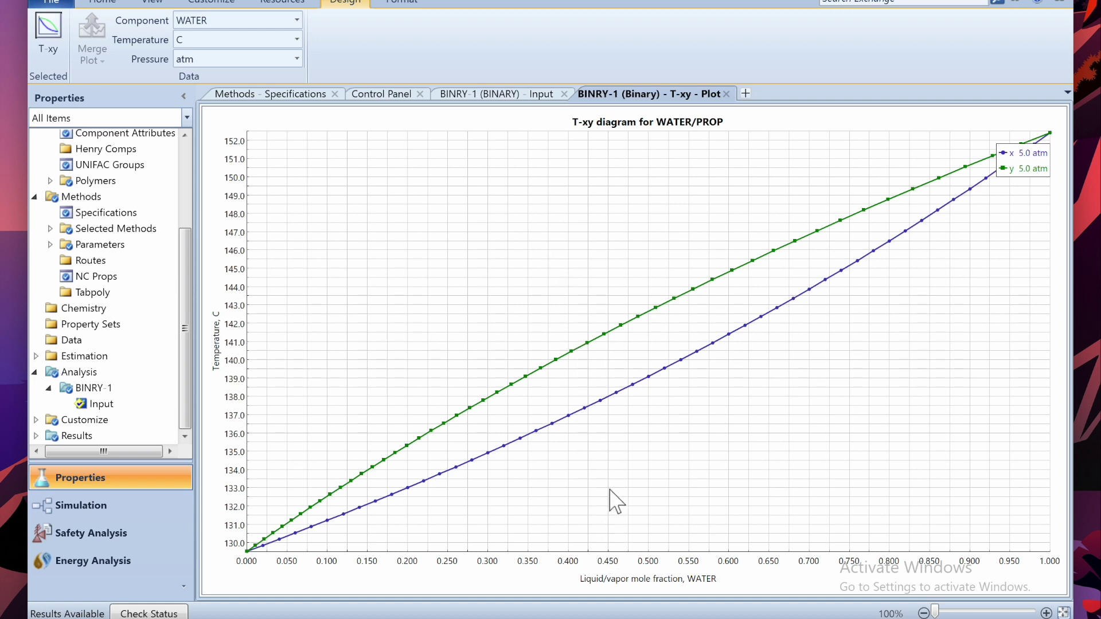
click(605, 335)
mouse_move(605, 335)
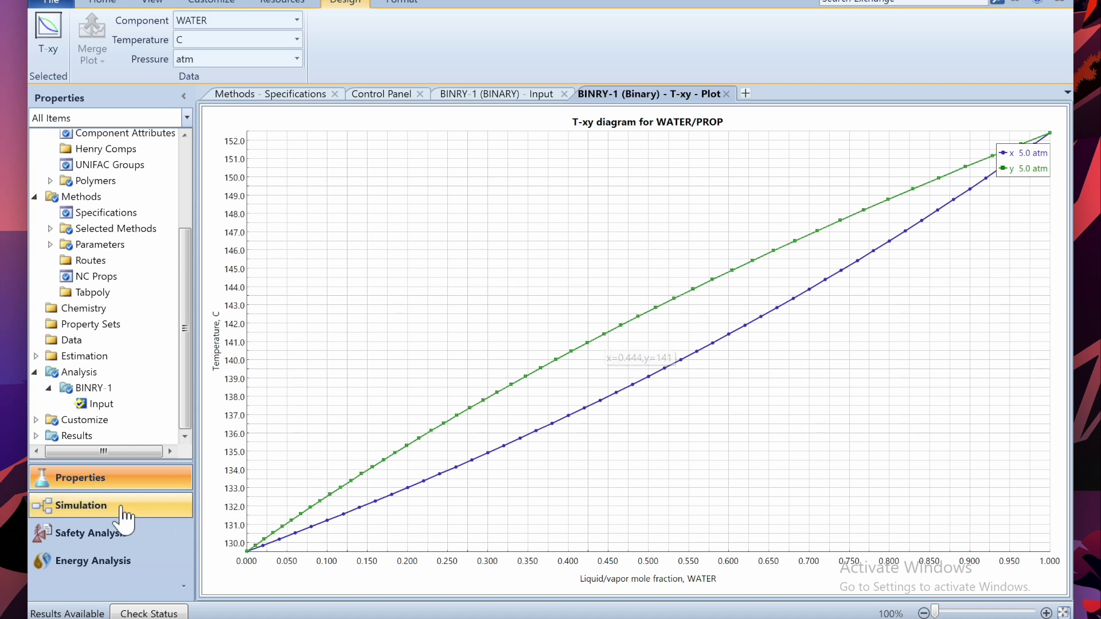
click(86, 510)
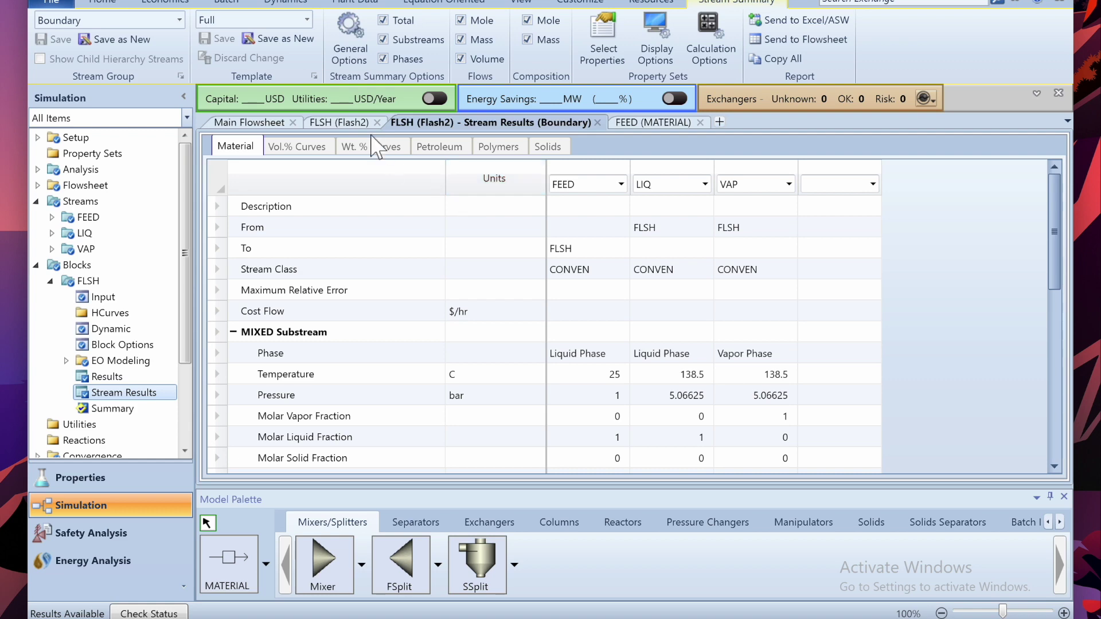
- Set the FLSH temperature to 141.5 C, rerun the reinitialized simulation, and check the outlet mole flows before returning to the FLSH specifications
click(350, 122)
click(399, 233)
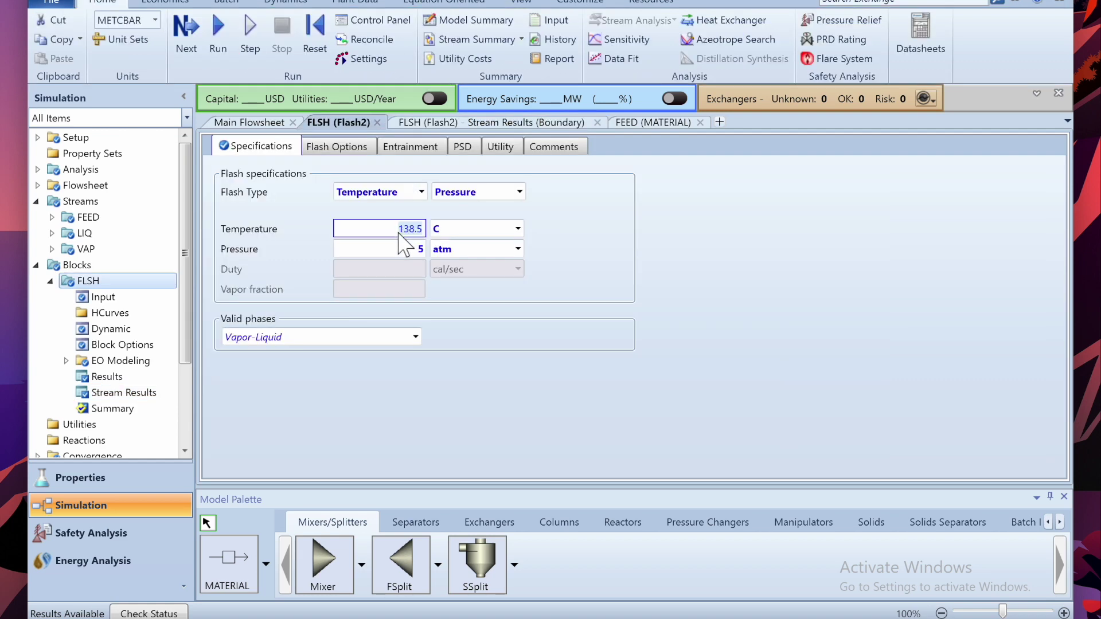
text(141.)
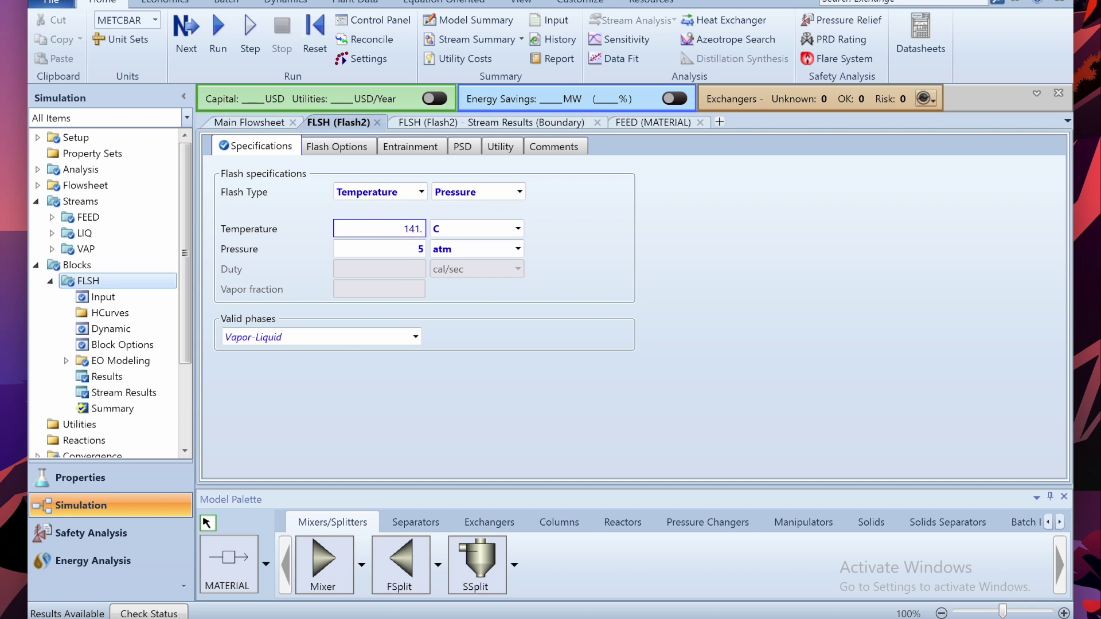
text(5)
click(477, 401)
click(319, 36)
key(Return)
click(216, 30)
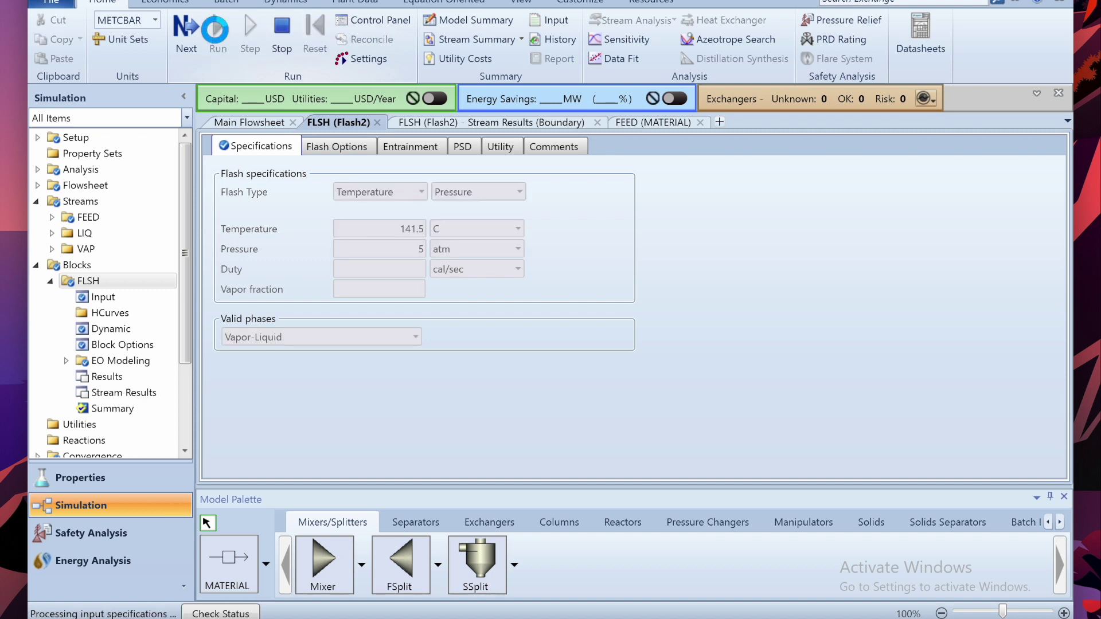
click(472, 126)
scroll(580, 271, down, 6)
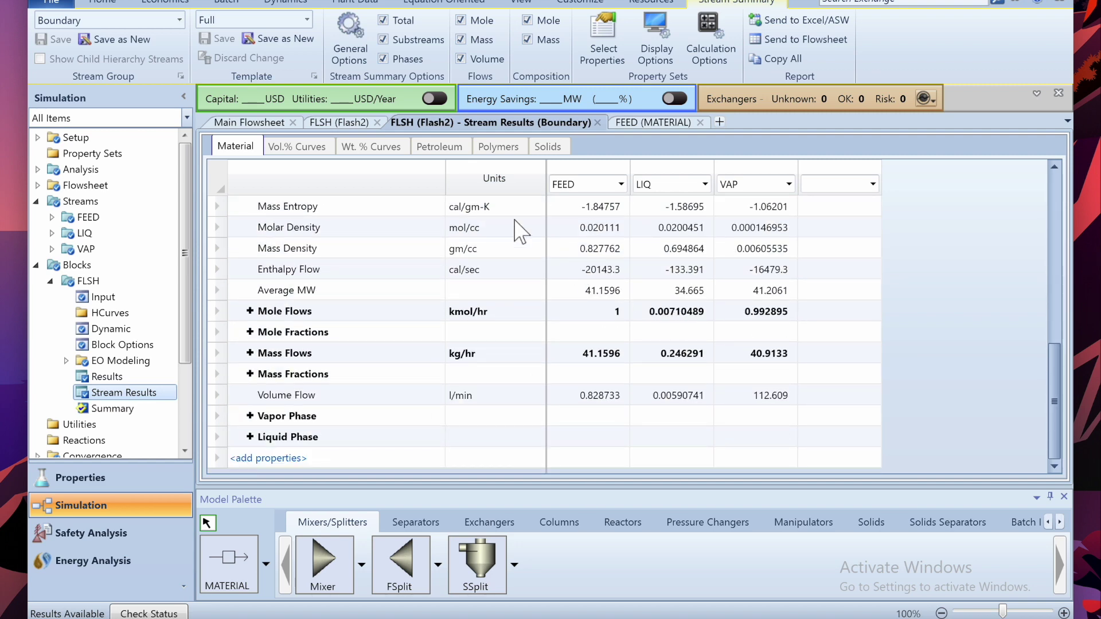
click(347, 123)
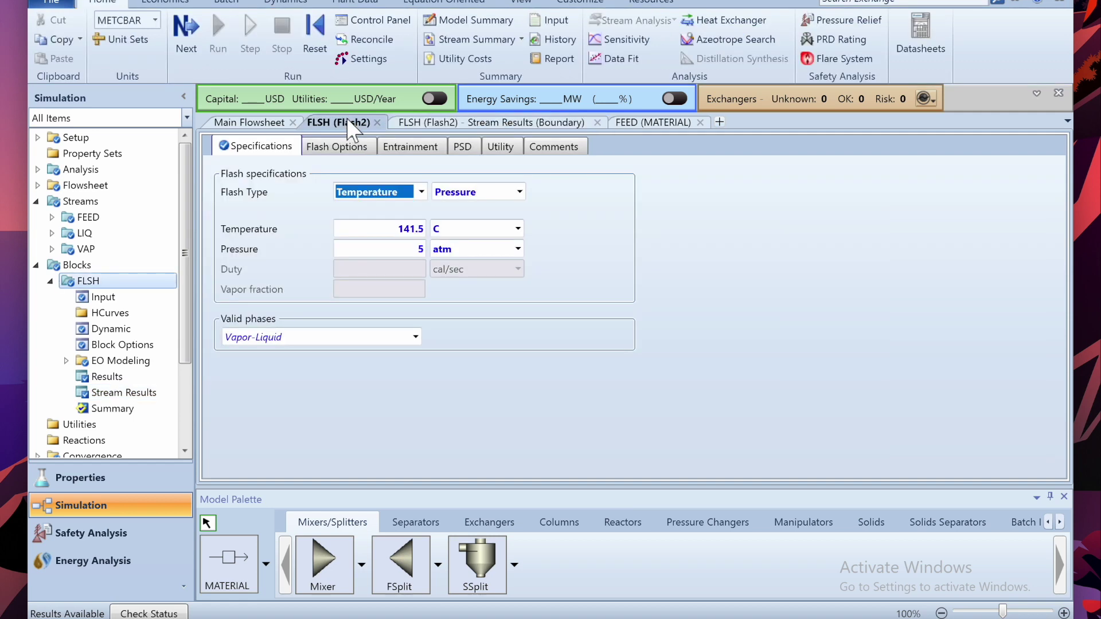
- Set the FLSH temperature to 141.8 C, rerun the reinitialized simulation, and inspect the component mole flows of the outlet streams
click(412, 232)
text(1)
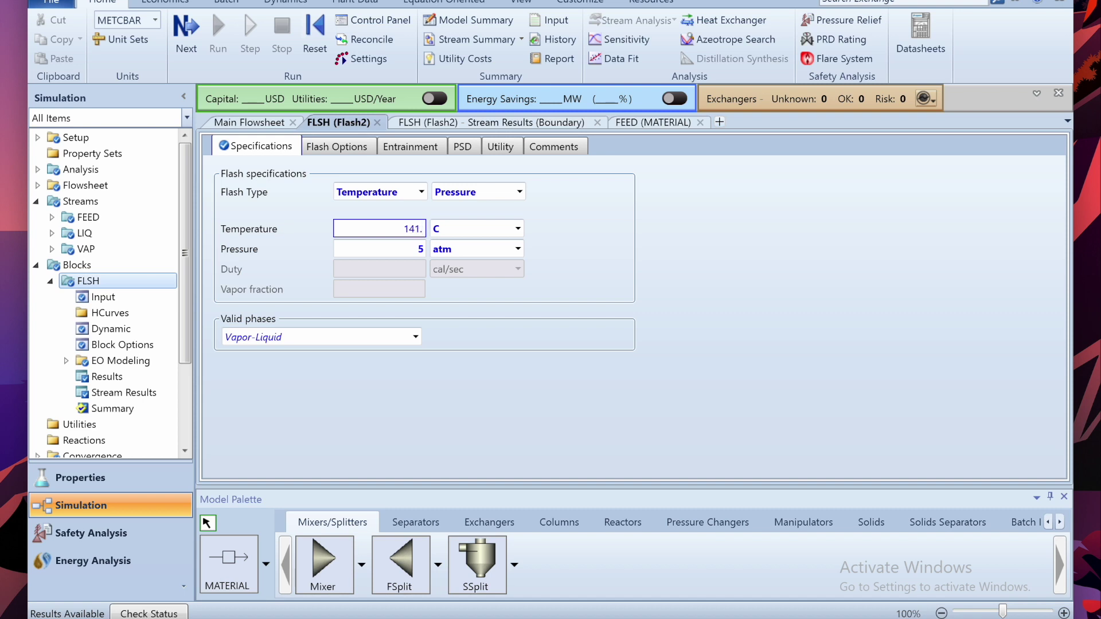
click(446, 328)
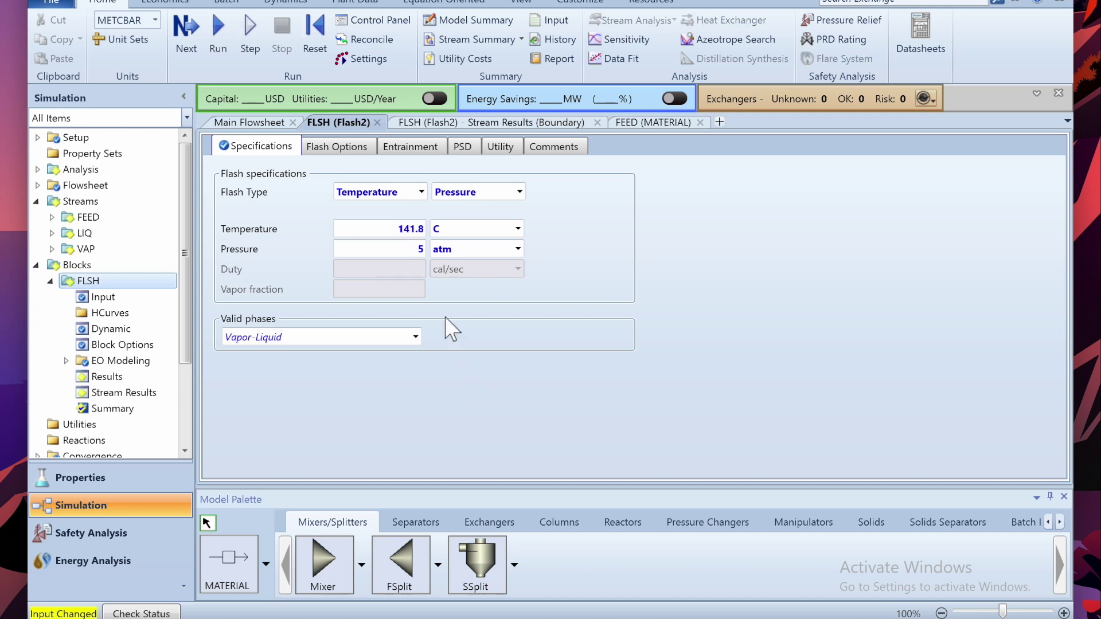
click(314, 29)
key(Return)
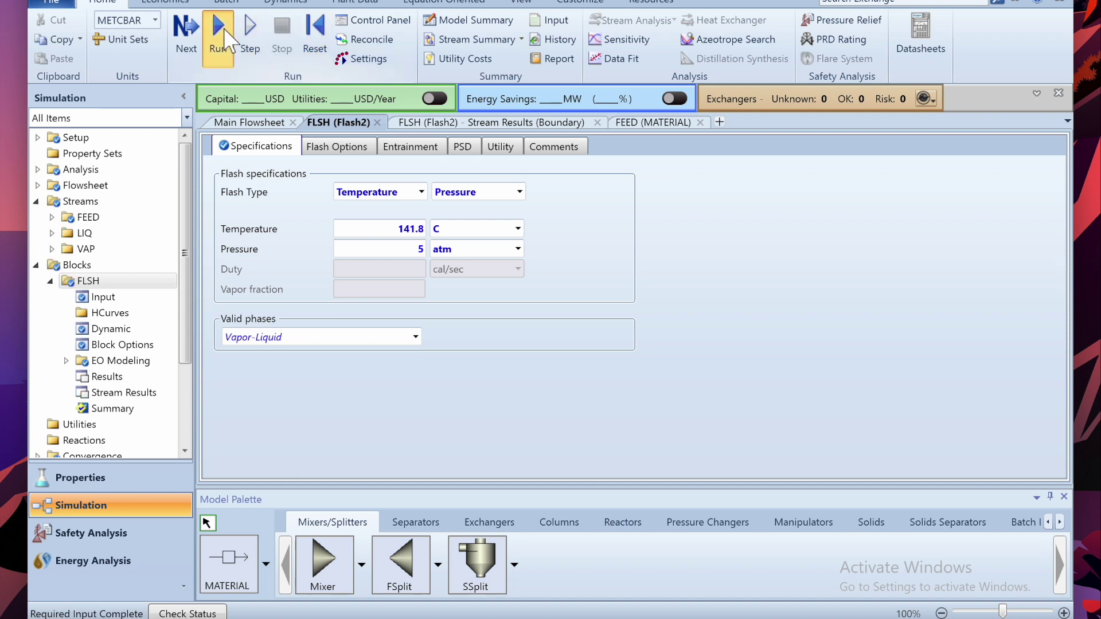
click(223, 29)
click(419, 122)
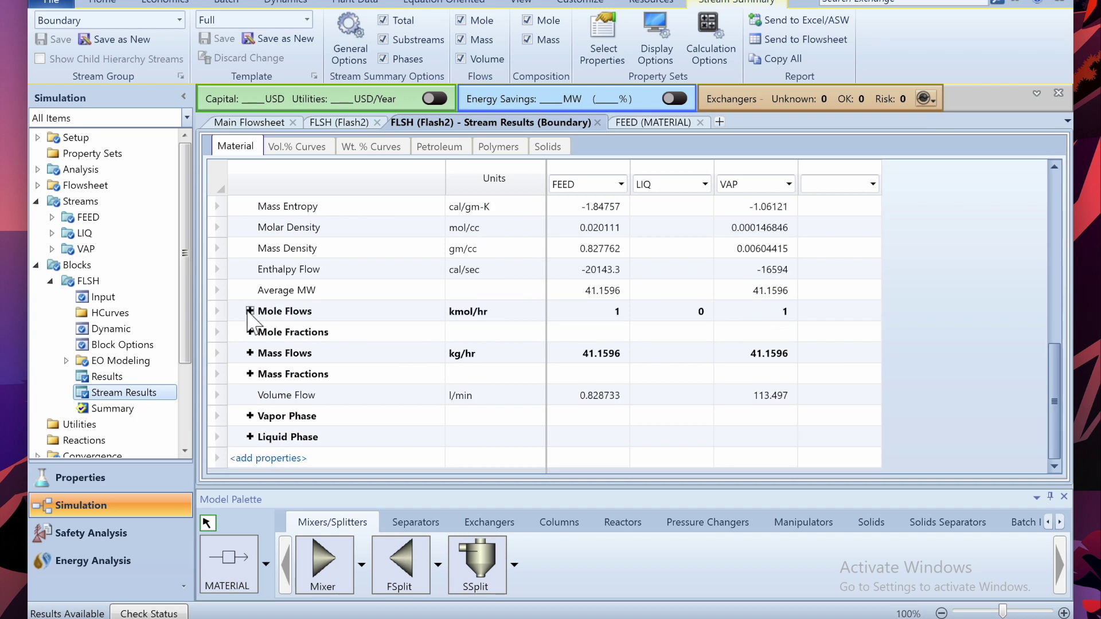
click(250, 311)
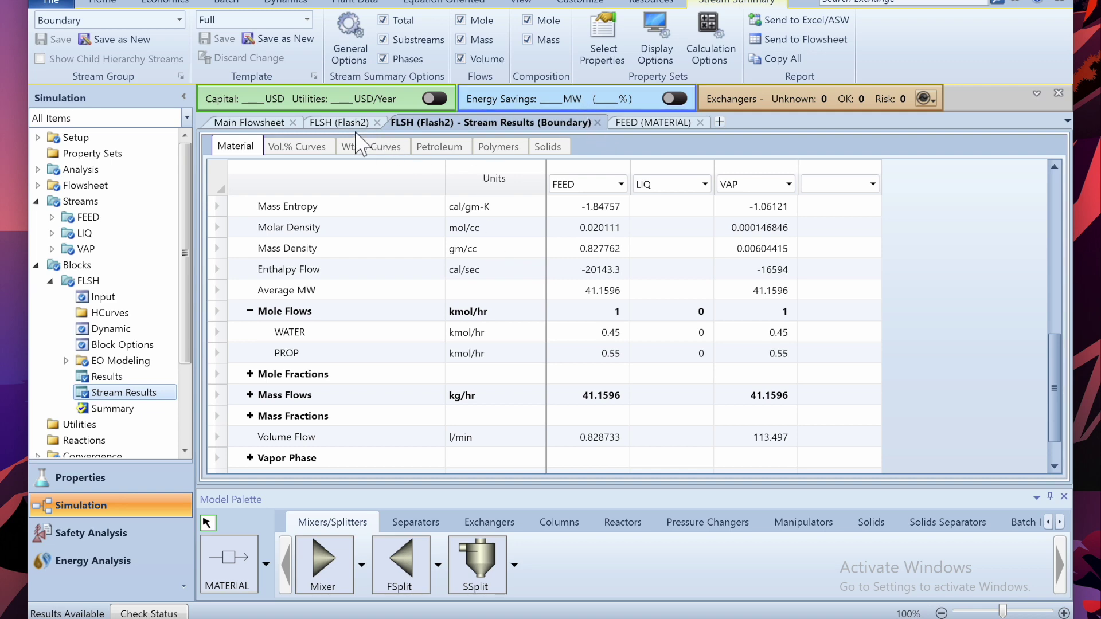
click(345, 126)
- Return to the BINRY-1 input in the Properties environment and change its analysis type to Pxy at 25 C
click(238, 126)
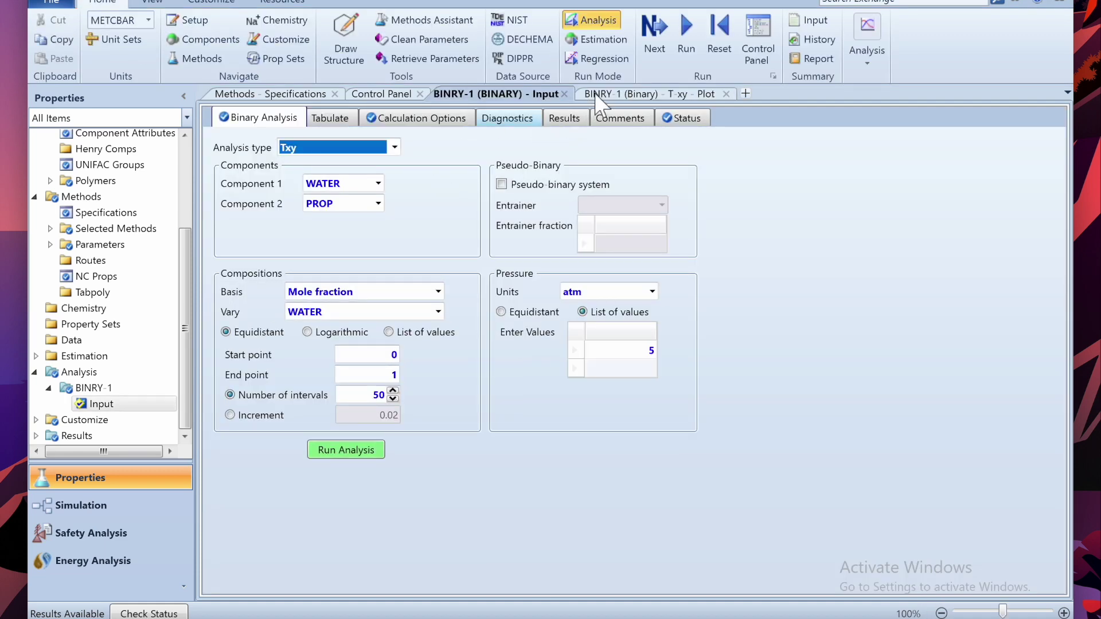
click(593, 95)
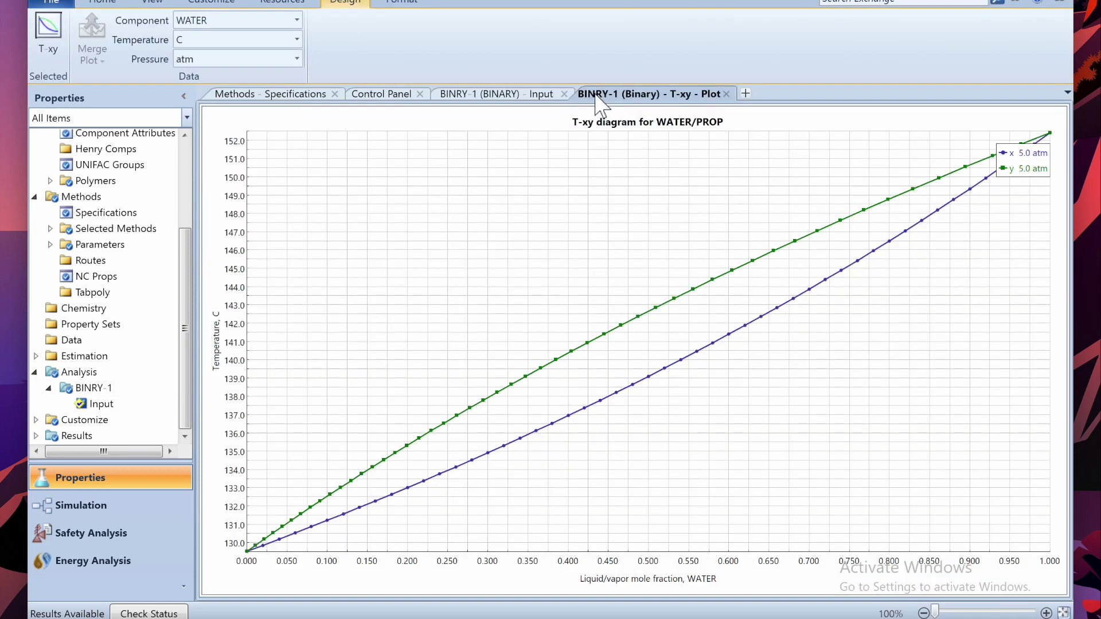
click(485, 98)
click(394, 147)
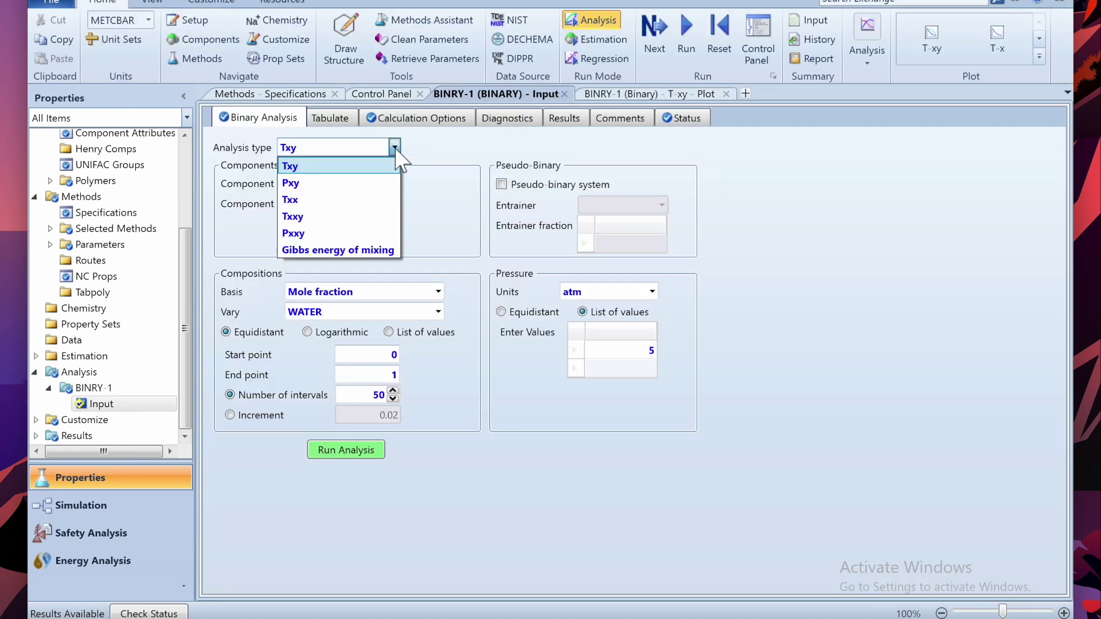
click(317, 183)
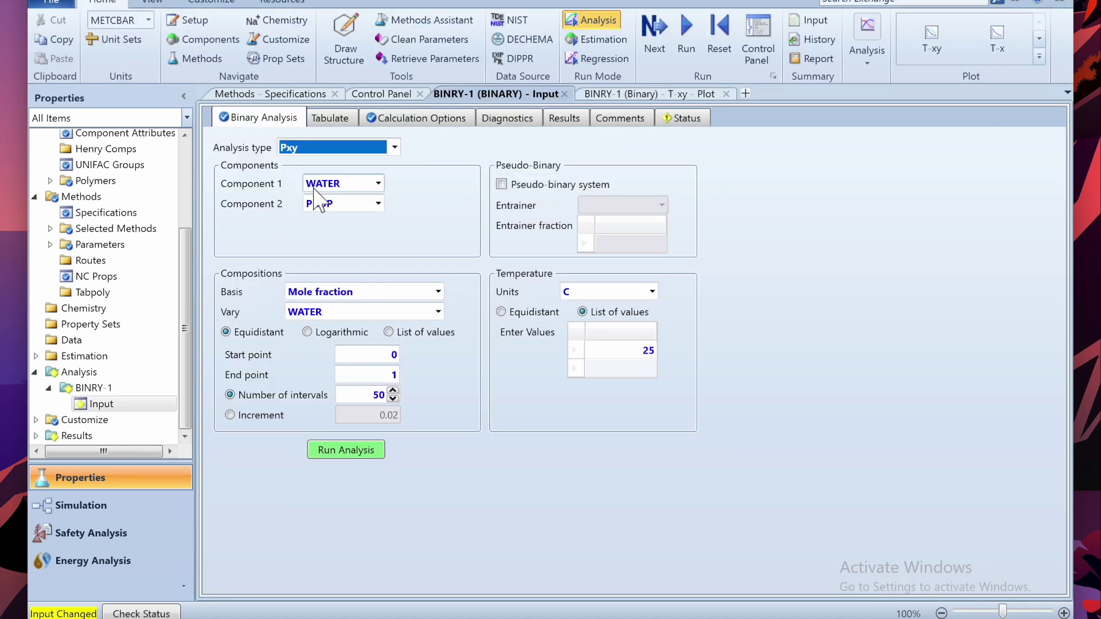
click(654, 353)
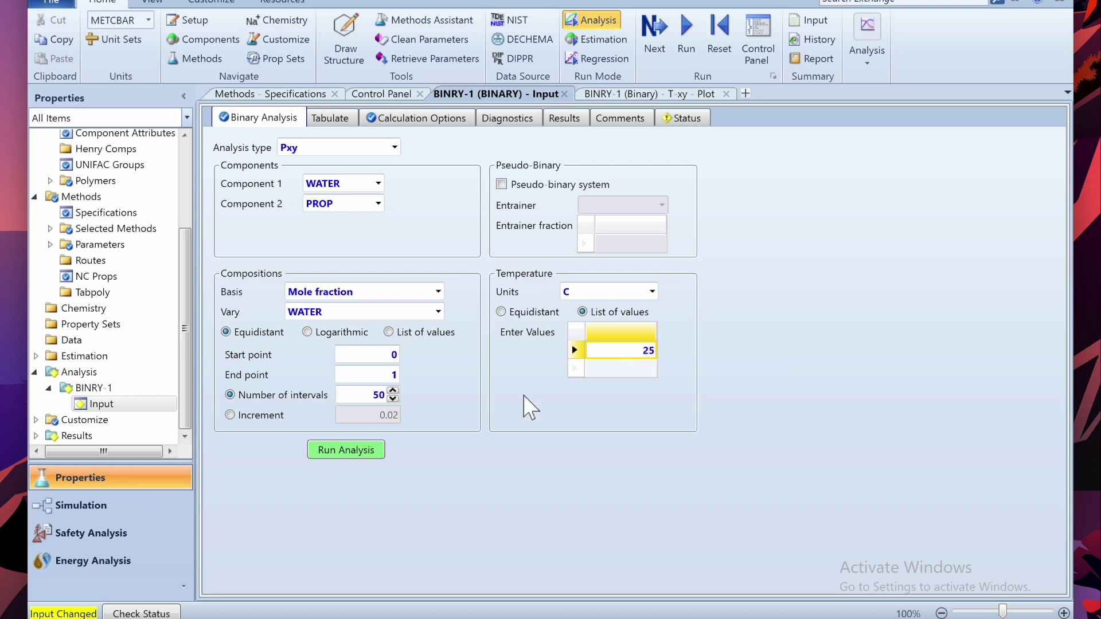
- Reset and rerun the property calculations, and run the BINRY-1 analysis to plot the P-xy diagram for WATER/PROP
click(718, 46)
click(689, 45)
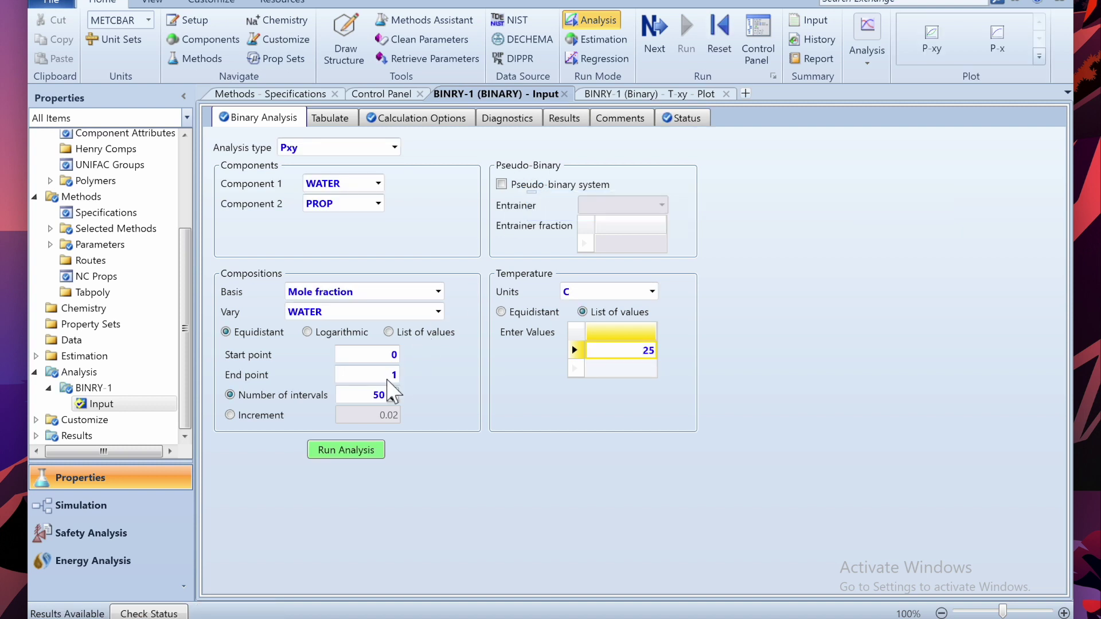
click(338, 451)
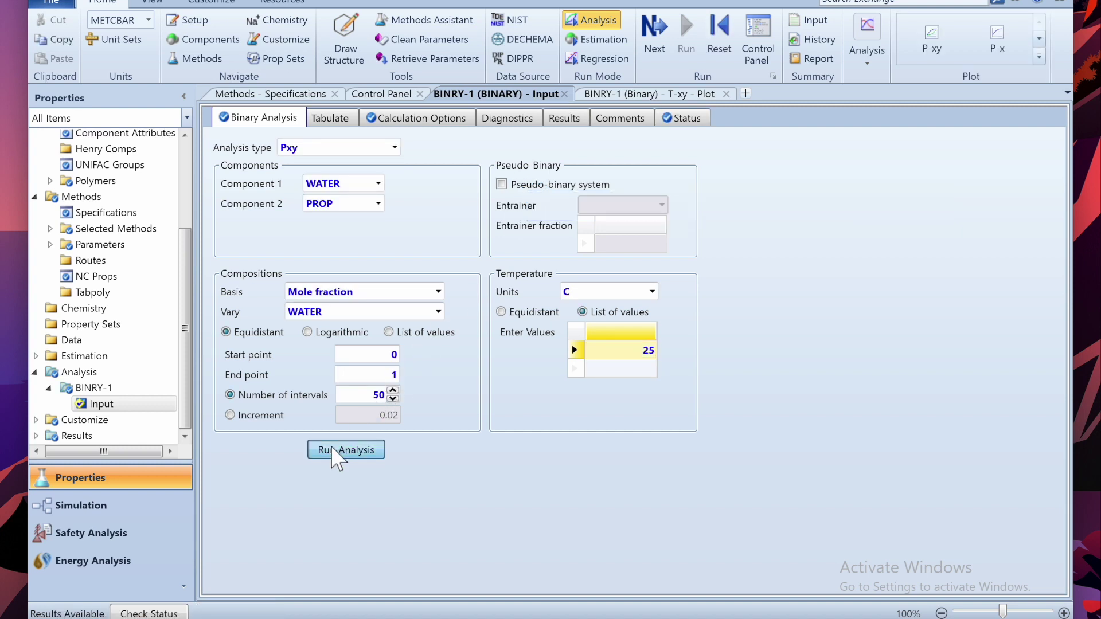
click(333, 450)
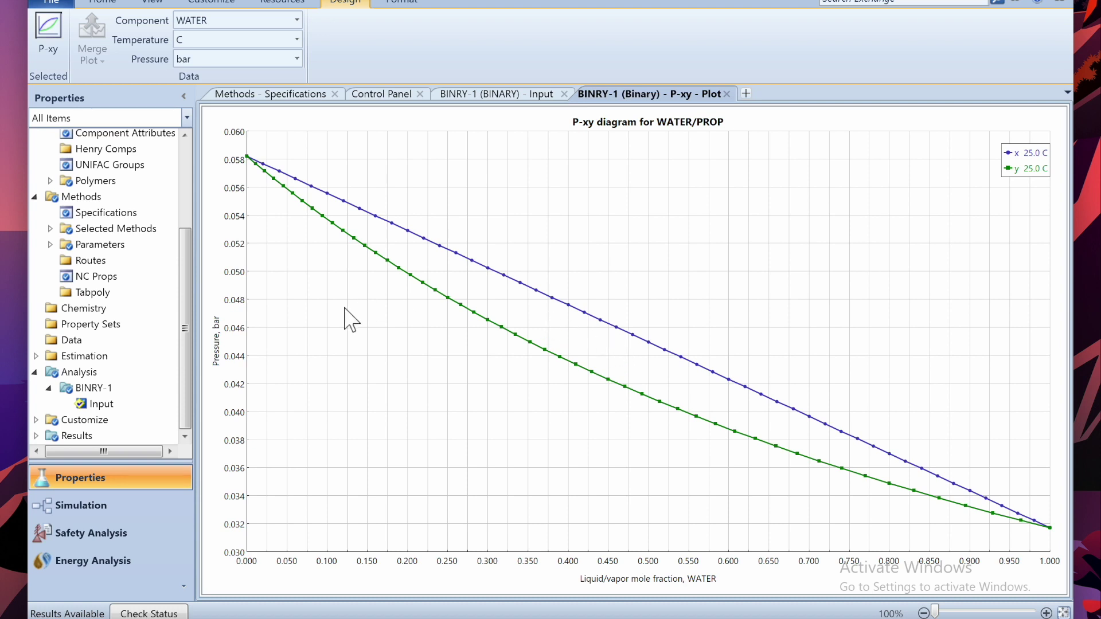
- Open the FLSH block's specifications in the Simulation environment and set its temperature to 25 C
click(100, 508)
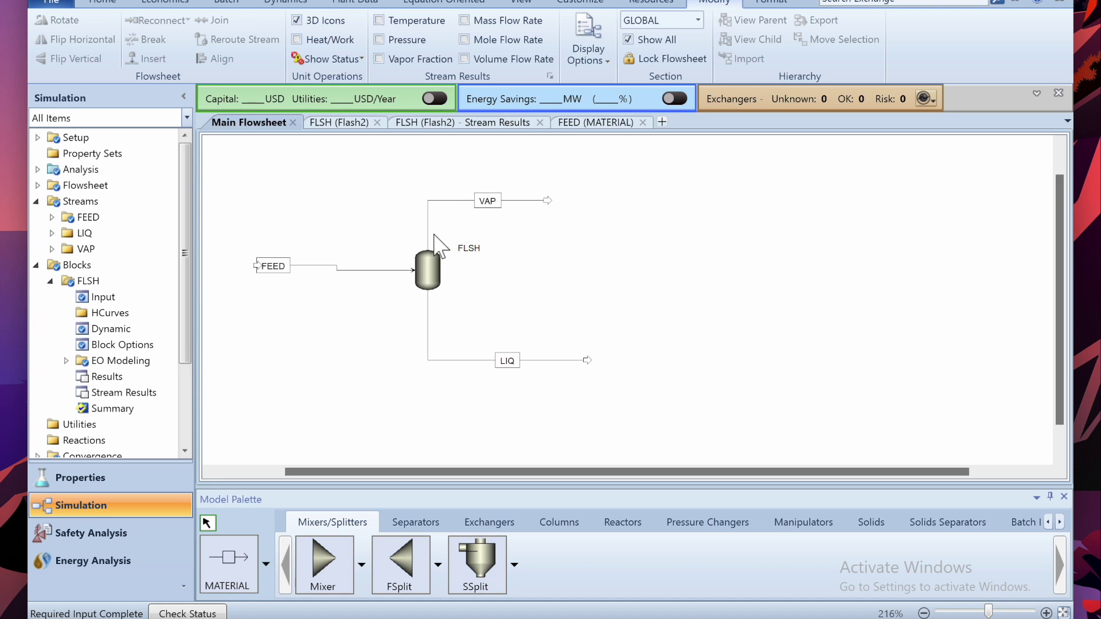
click(434, 292)
double_click(434, 293)
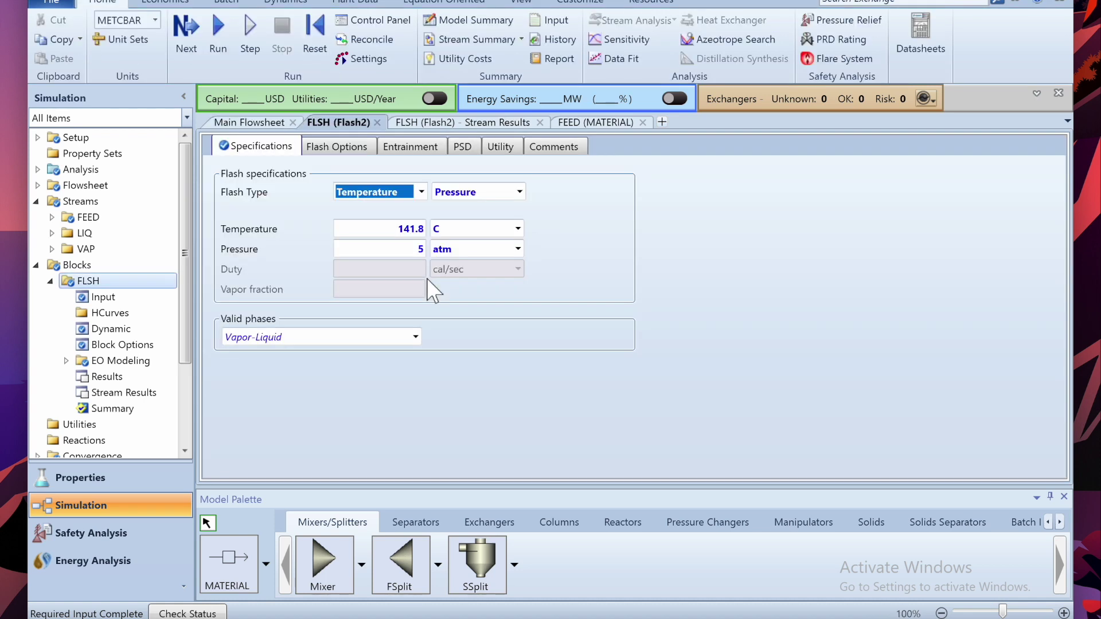
click(421, 230)
text(25)
key(Tab)
text(5)
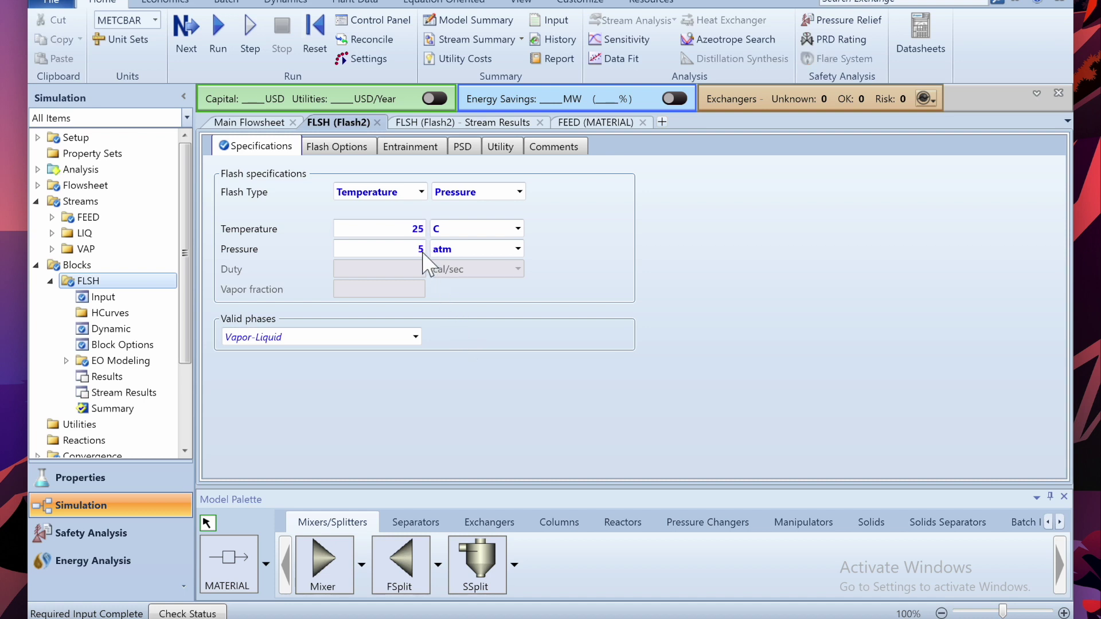
- Read the vapor-curve pressure at 0.45 WATER on the 25 C P-xy diagram, and return to the FLSH specifications
click(118, 489)
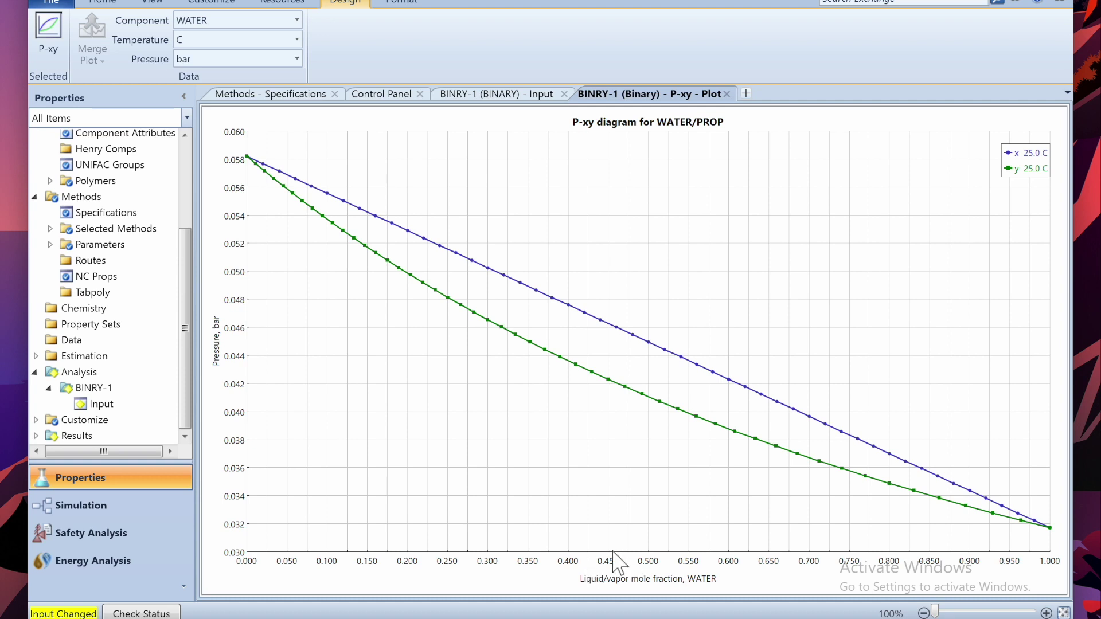
click(608, 381)
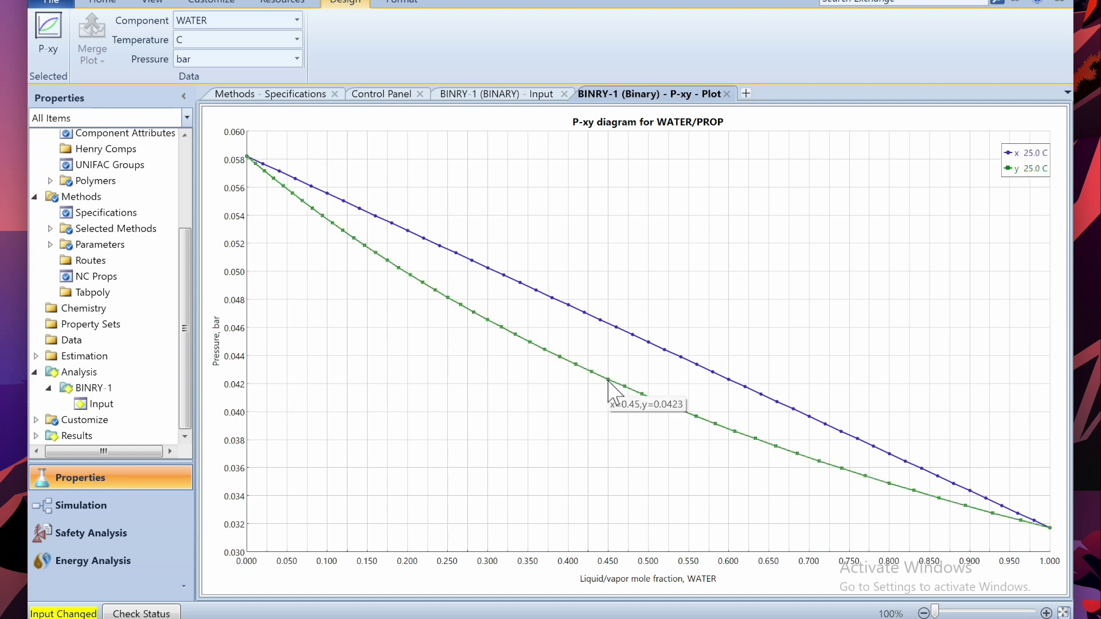
click(83, 506)
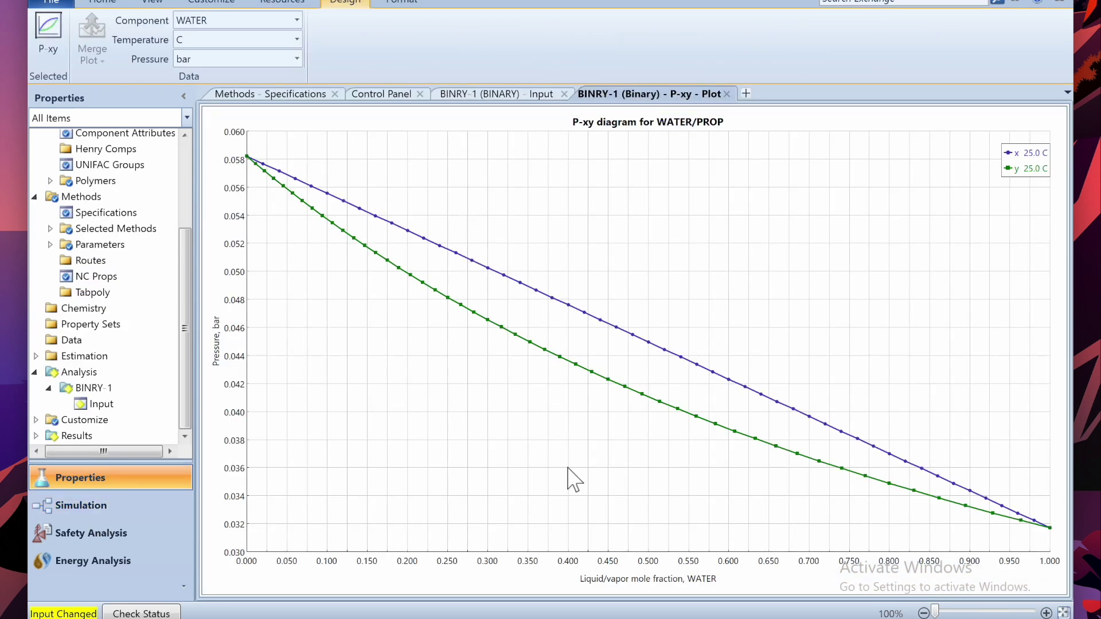
click(608, 380)
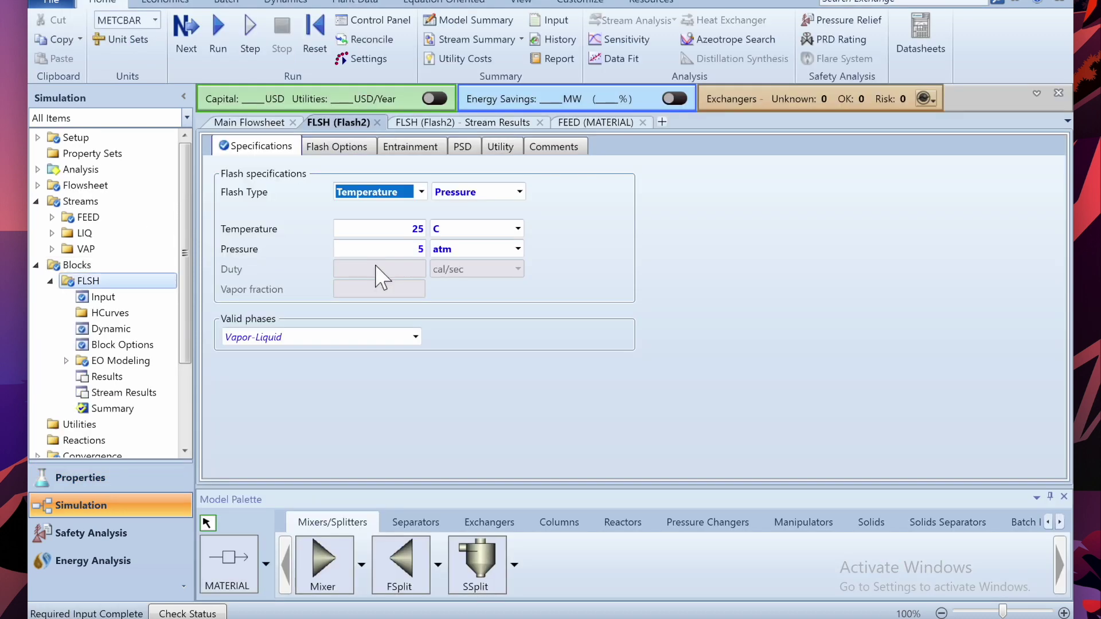
- Set the FLSH pressure to 0.04 bar, then reinitialize and rerun the simulation
click(517, 249)
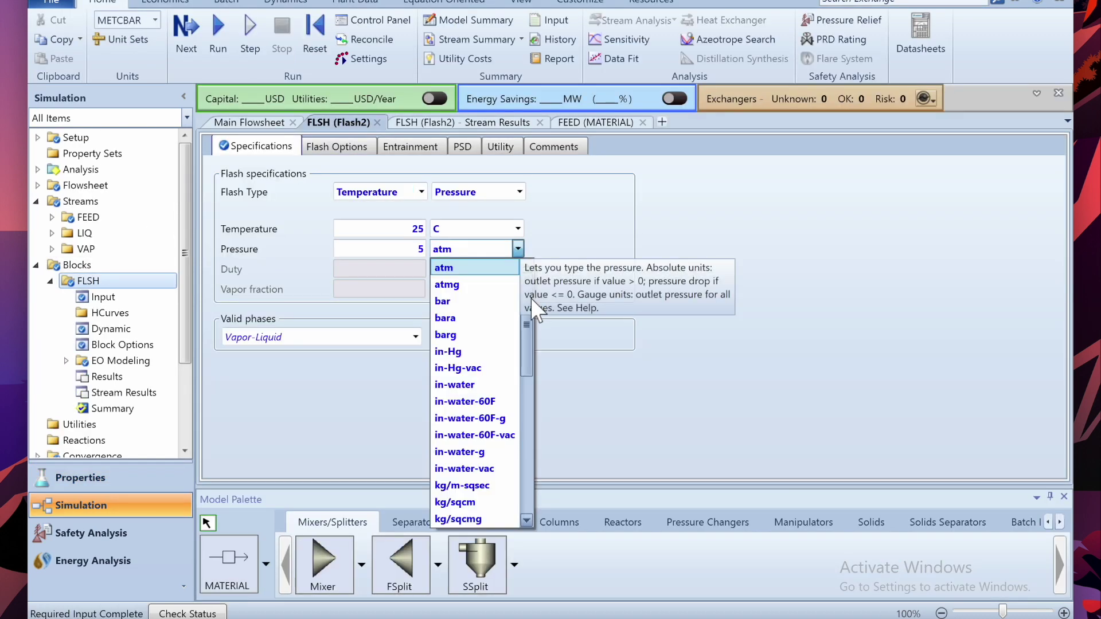
click(445, 301)
click(416, 251)
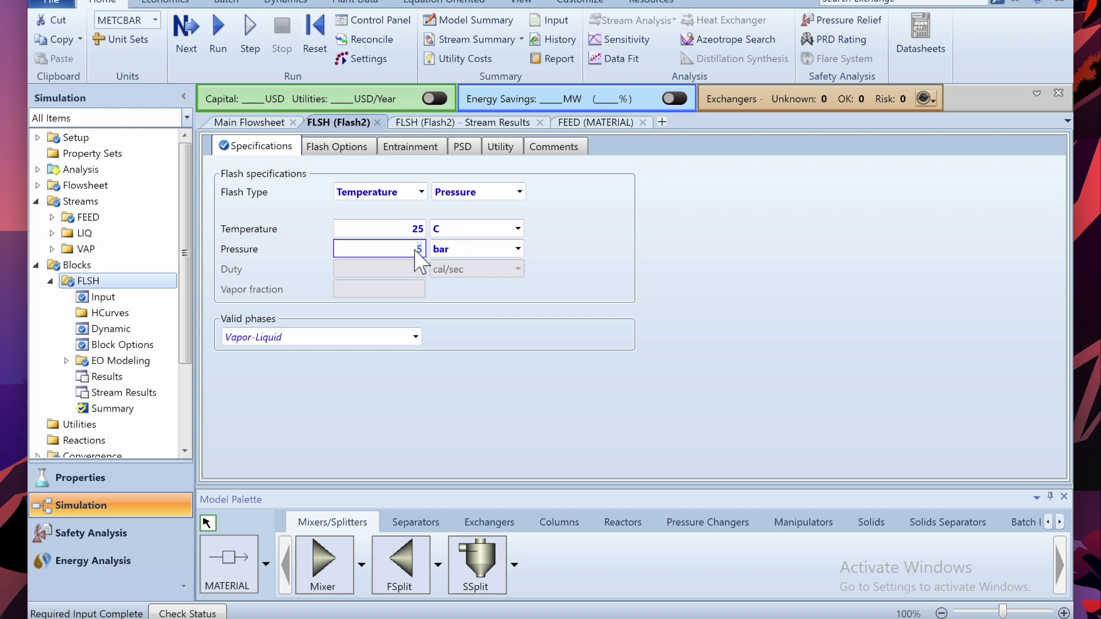
text(0.04)
click(315, 46)
key(Return)
click(217, 32)
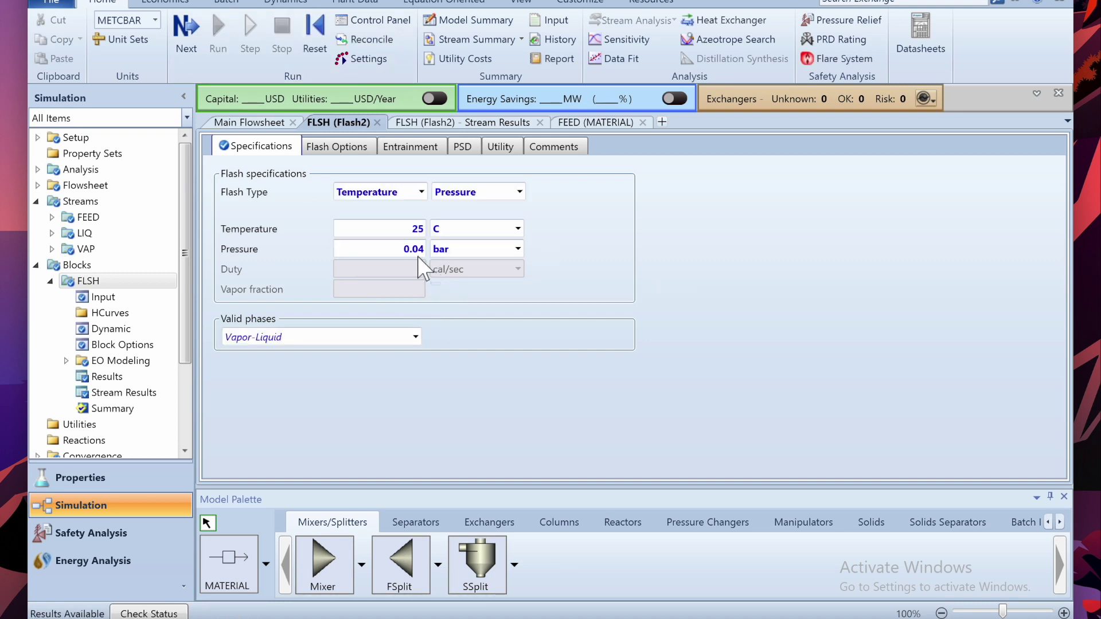
- Check the phases and mole flows of the LIQ and VAP streams, and return to the FLSH specifications
click(465, 126)
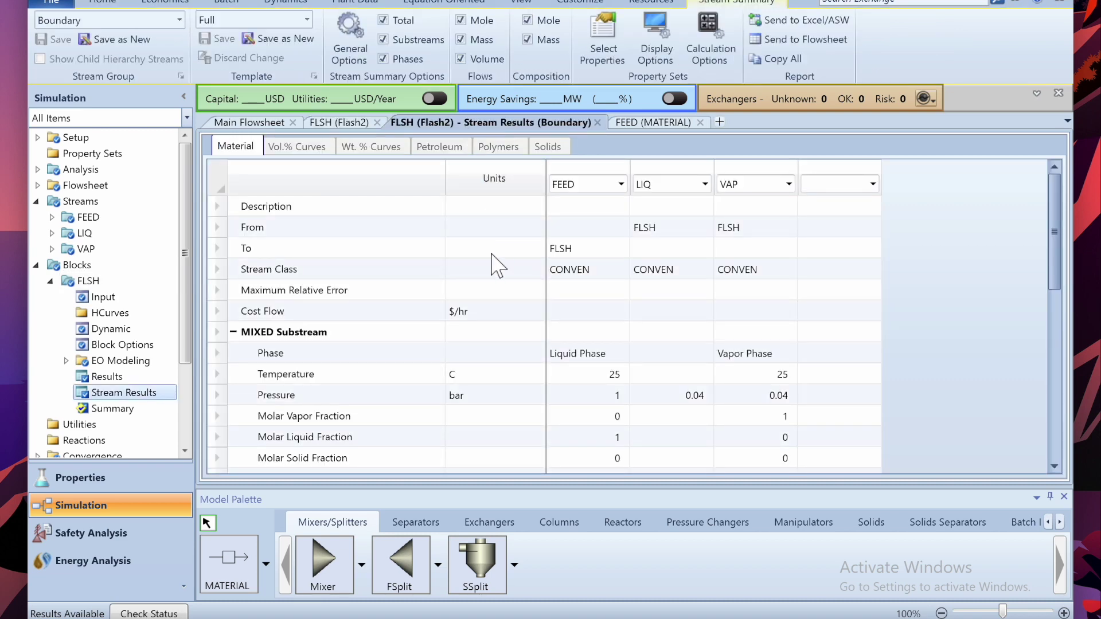
scroll(723, 307, down, 6)
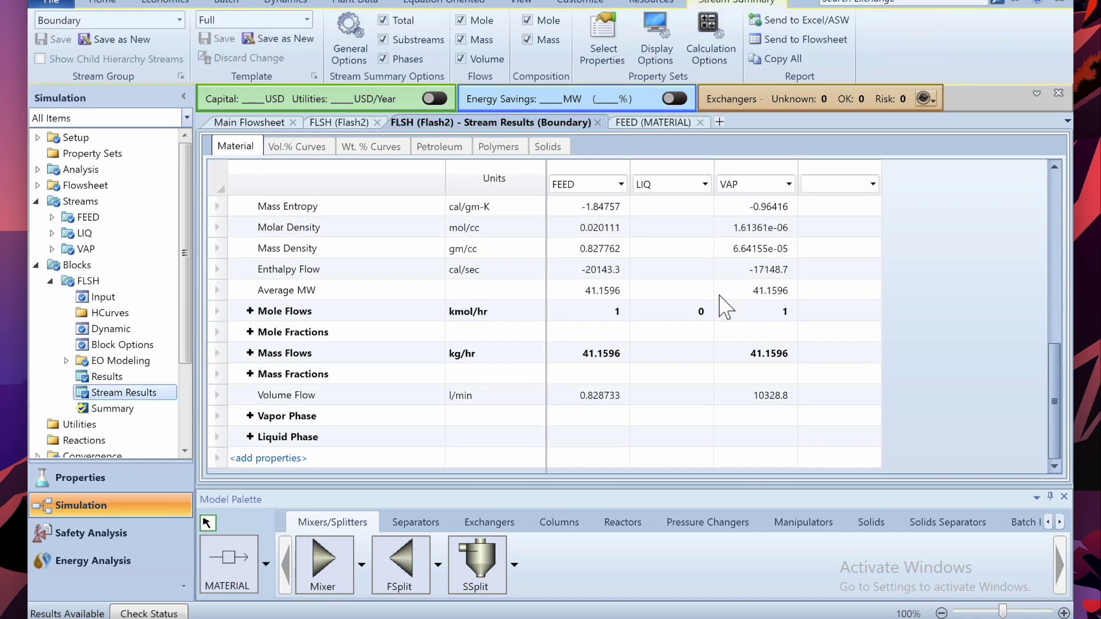
click(343, 123)
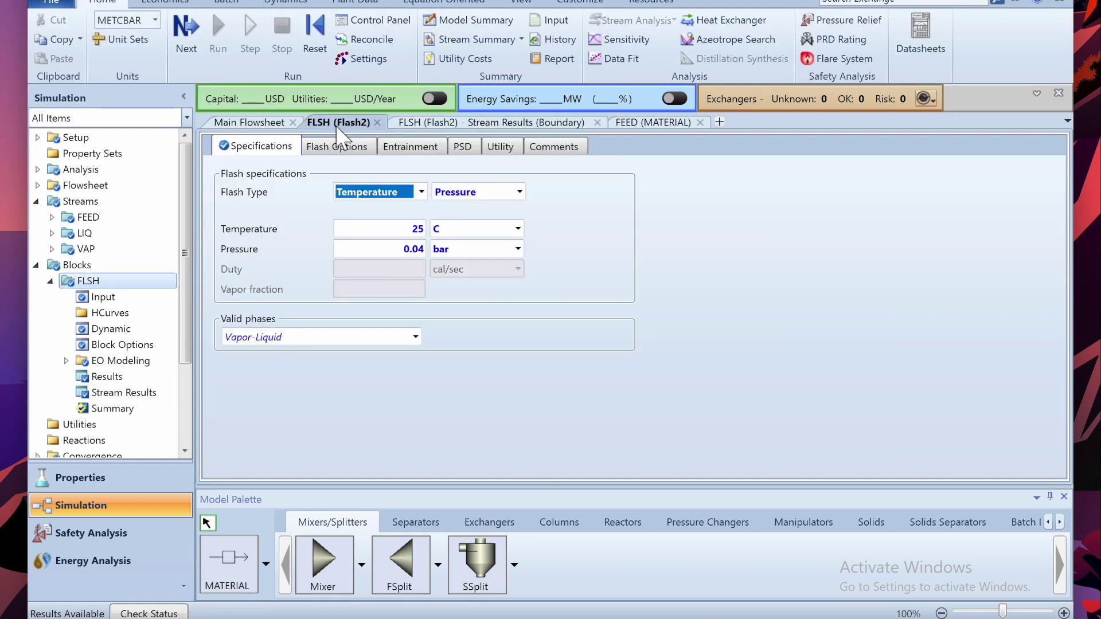
- Set the FLSH pressure to 0.0423 bar, rerun the reinitialized simulation, and check the outlet mole flows before returning to the specifications
click(417, 250)
text(0)
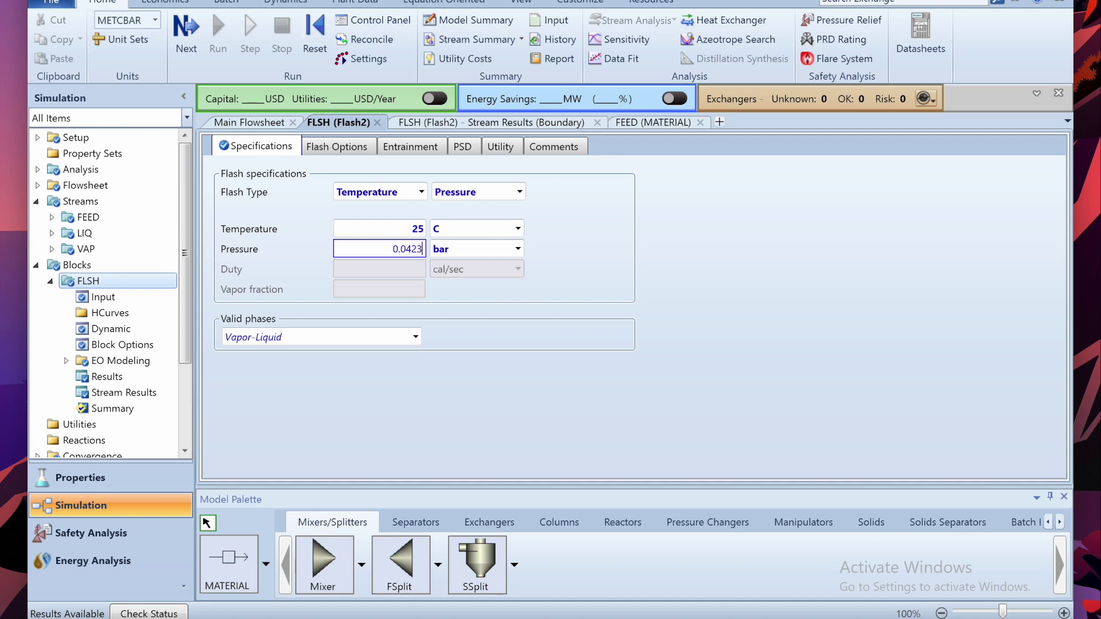
click(406, 409)
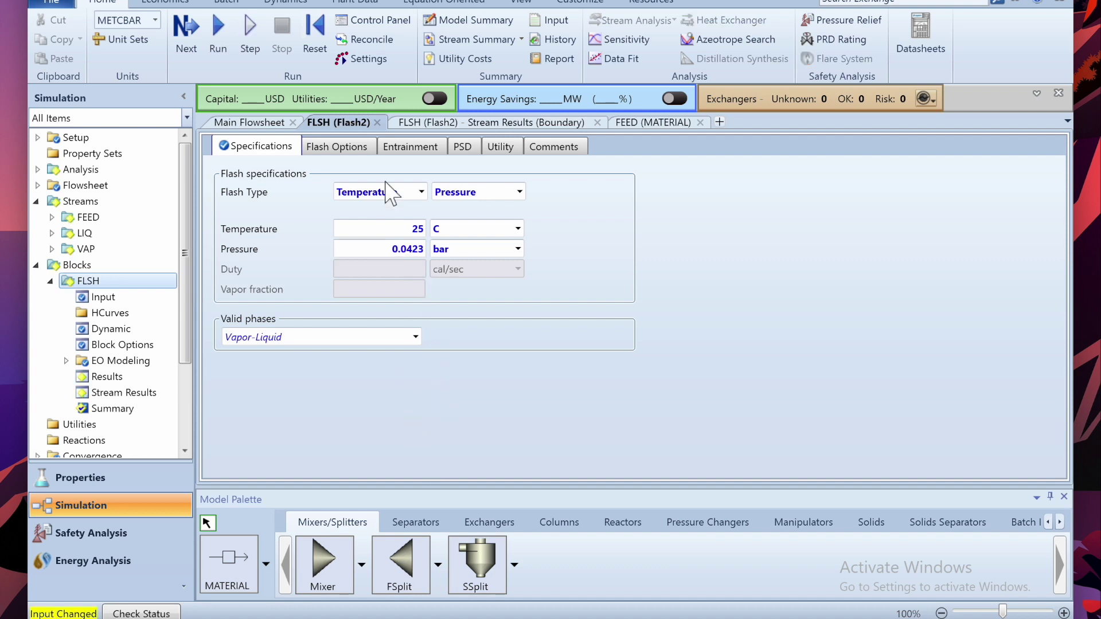
click(317, 40)
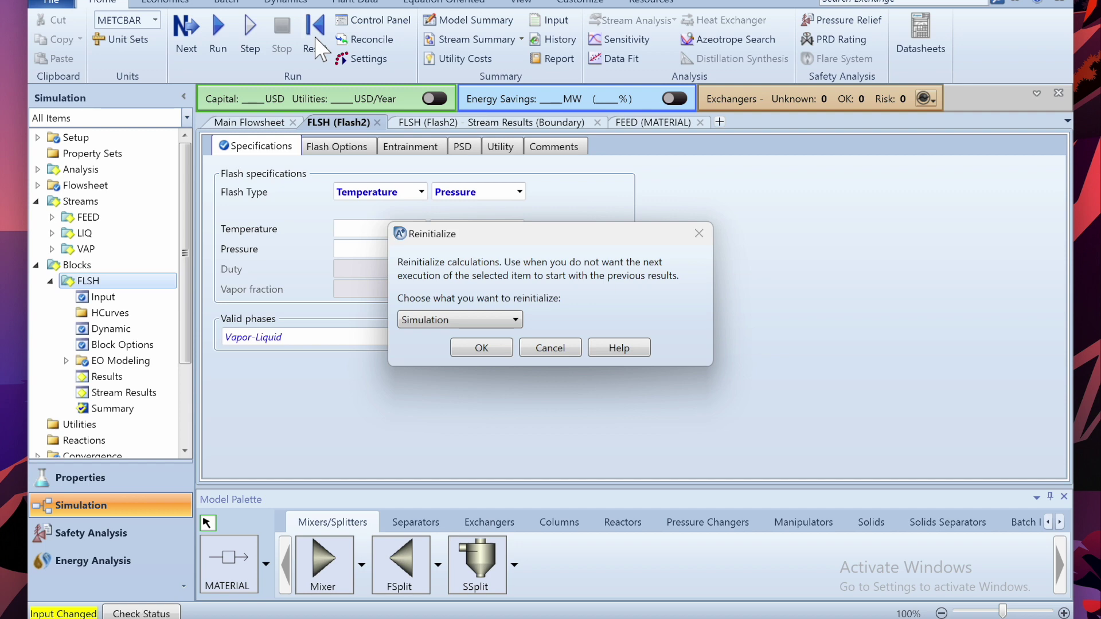
key(Return)
key(Return)
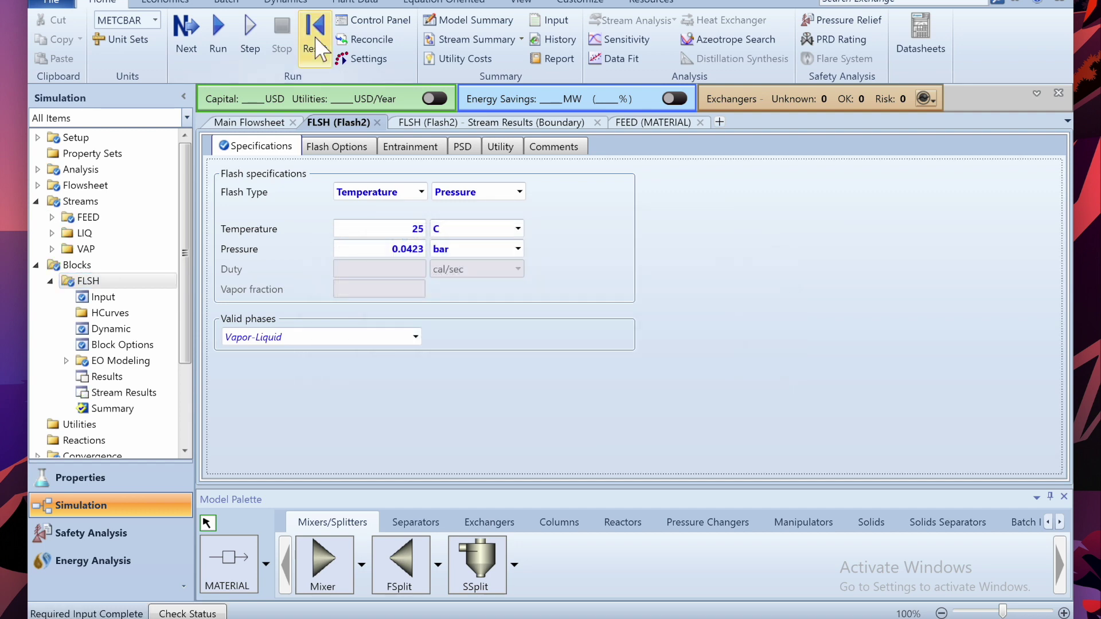
click(218, 36)
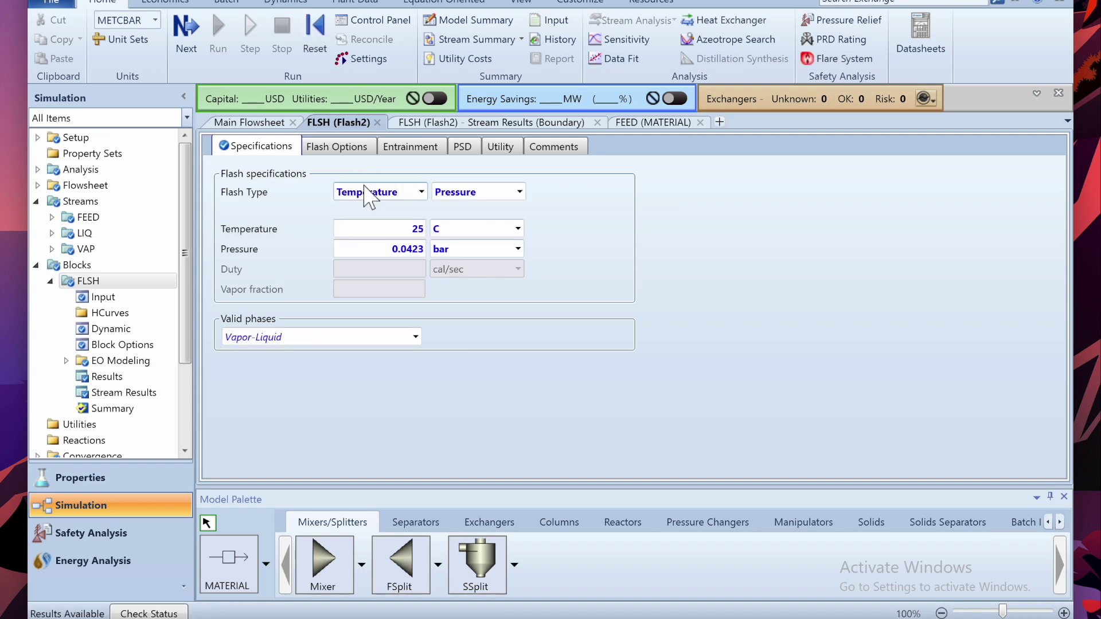
click(431, 123)
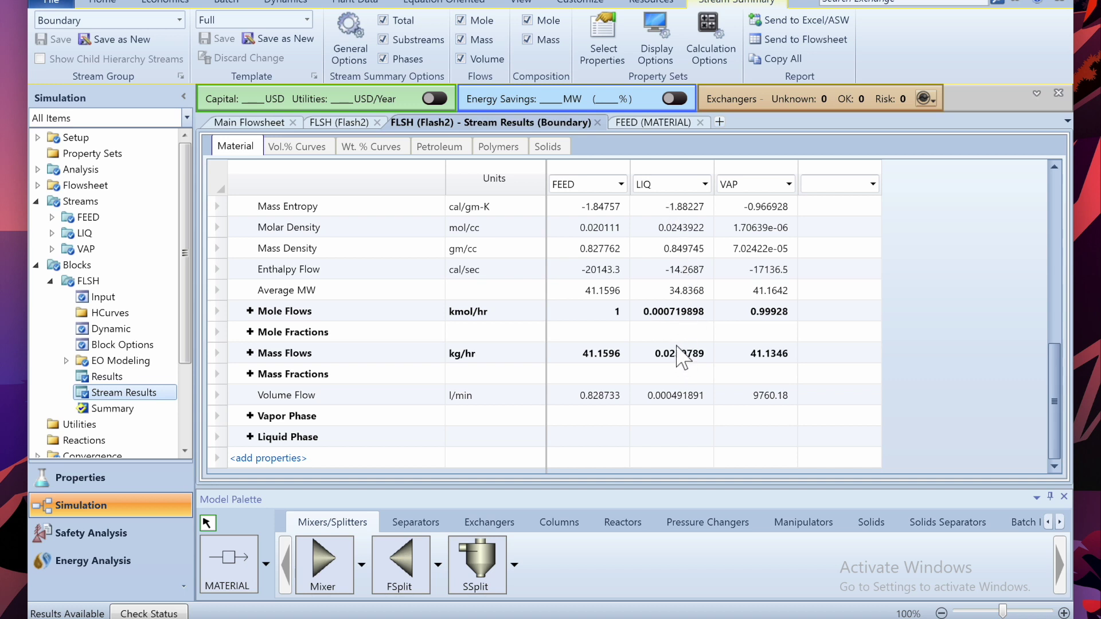
click(347, 125)
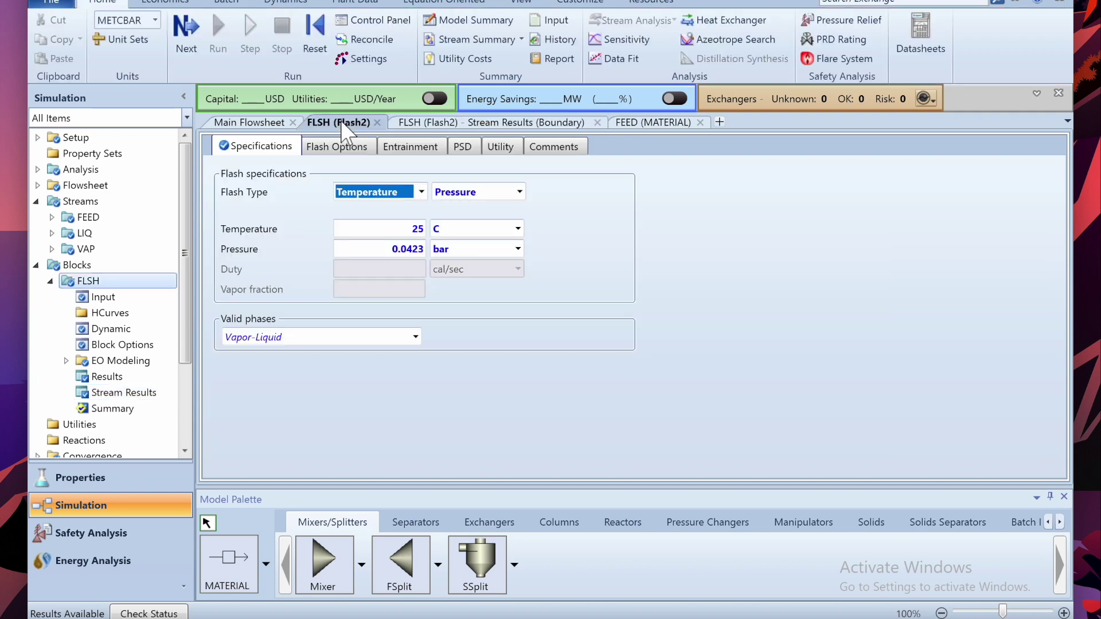
- Set the FLSH pressure to 0.0425 bar, rerun the reinitialized simulation, and check the mole flows of the outlet streams
click(421, 253)
text(0.0)
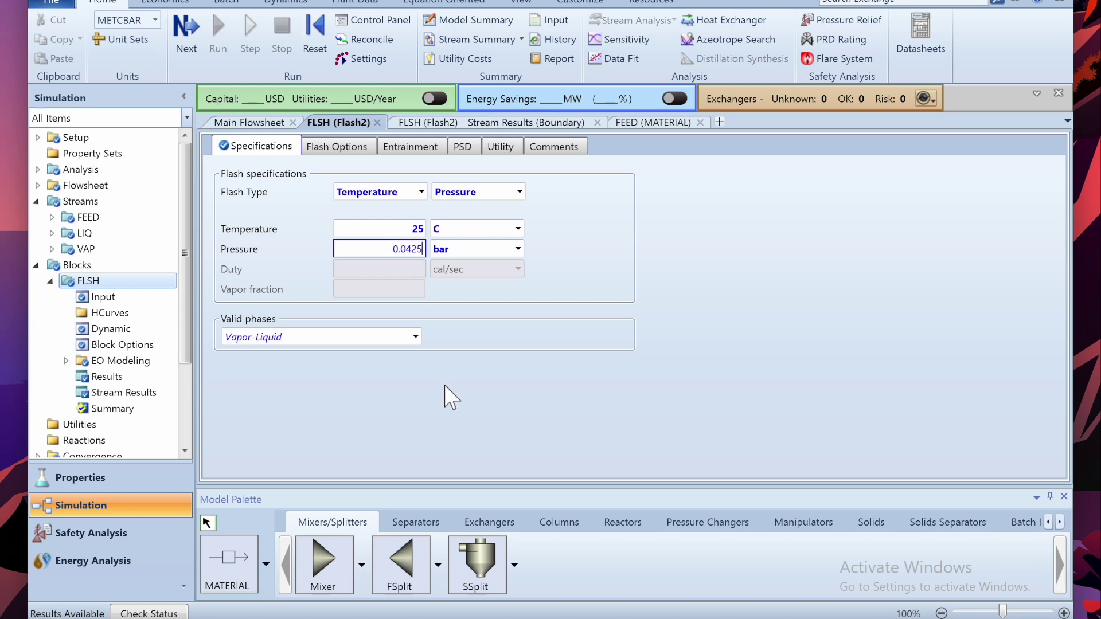
key(Return)
click(315, 35)
key(Return)
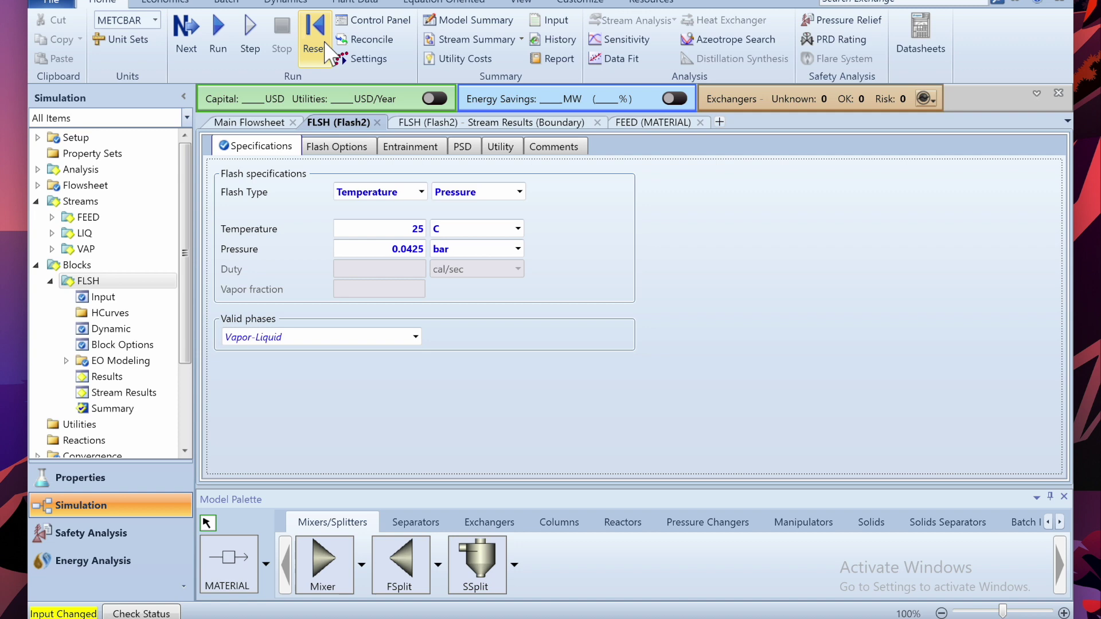
click(217, 39)
click(479, 122)
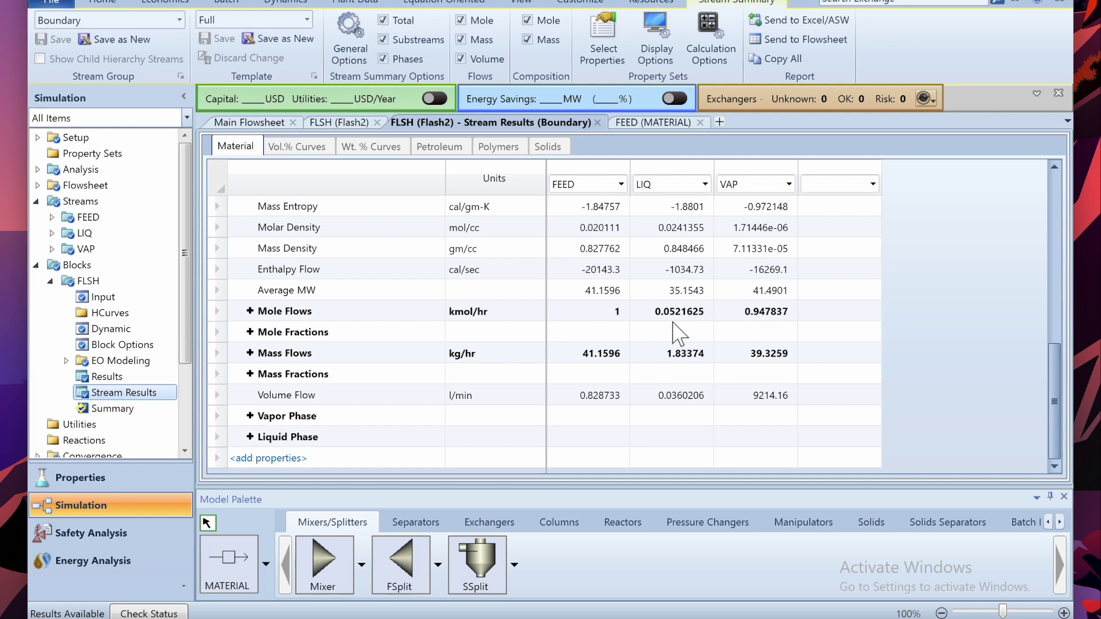
- Read the liquid-curve pressure near 0.46 WATER on the 25 C P-xy diagram, and return to the FLSH specifications
click(137, 471)
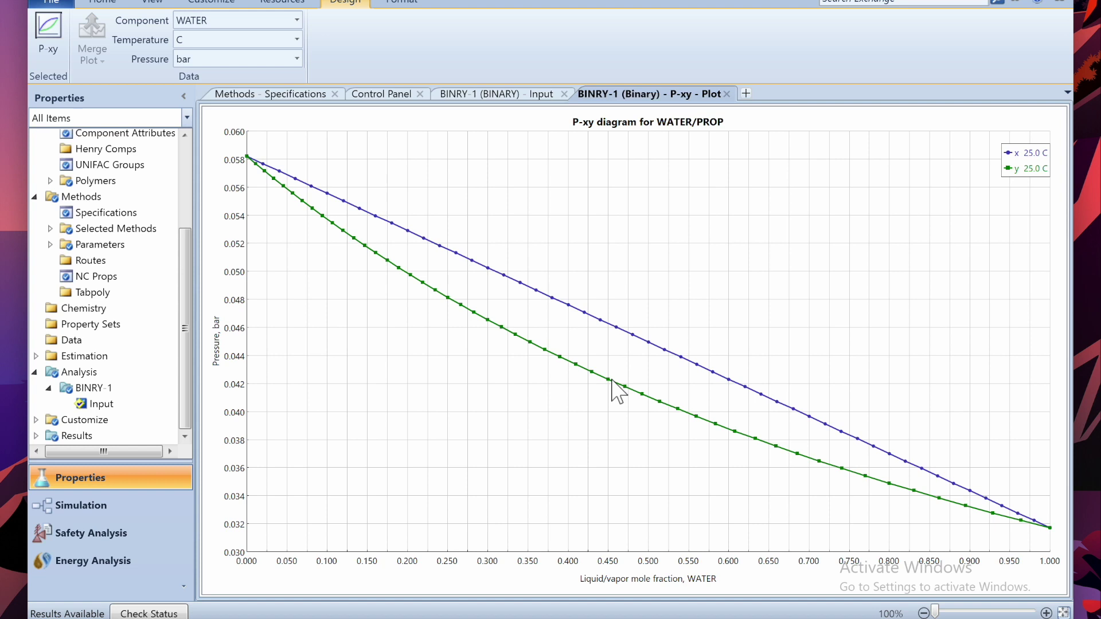
click(616, 328)
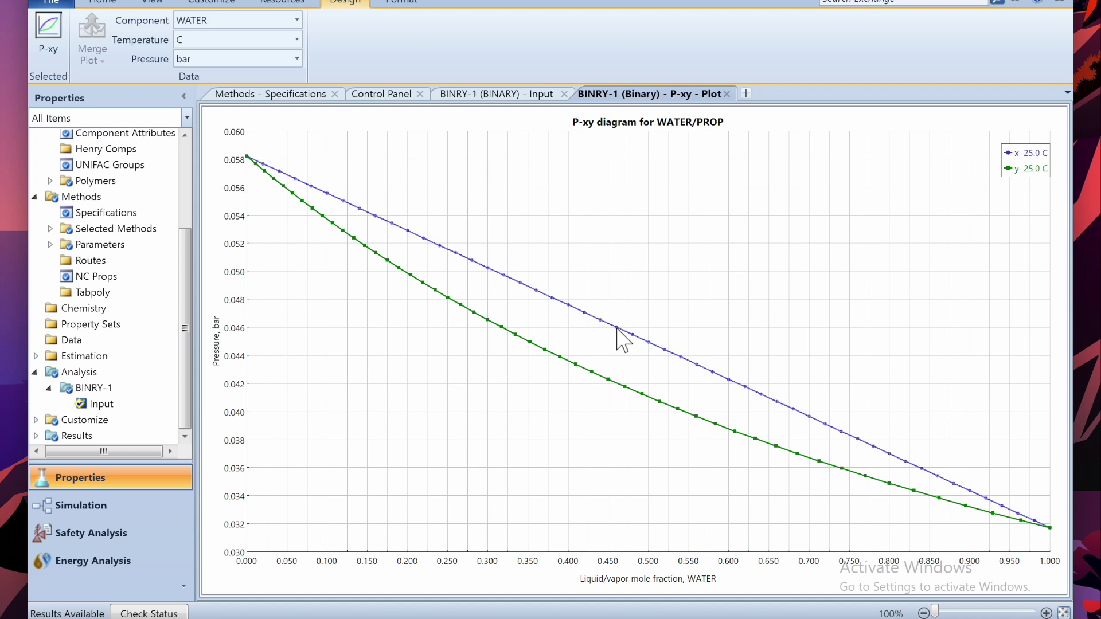
mouse_move(617, 328)
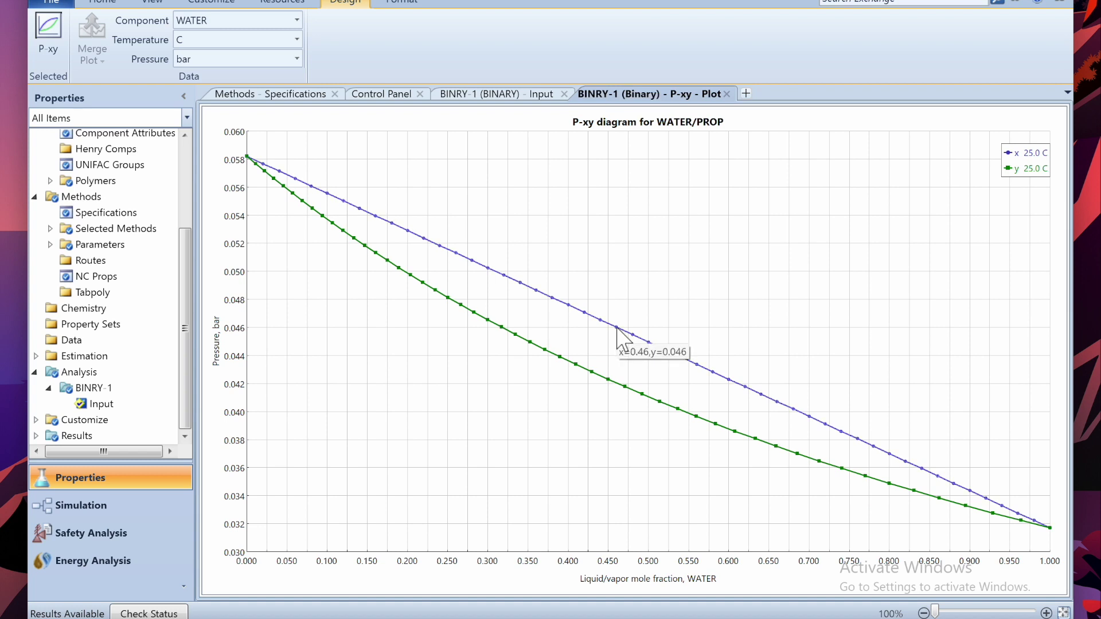
click(105, 518)
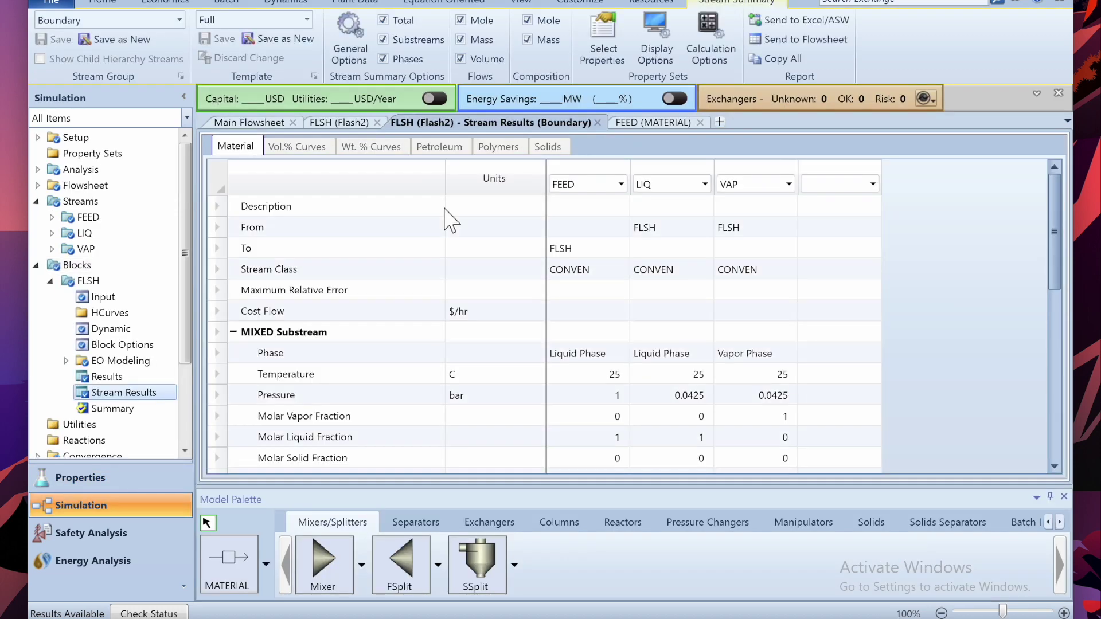
click(343, 123)
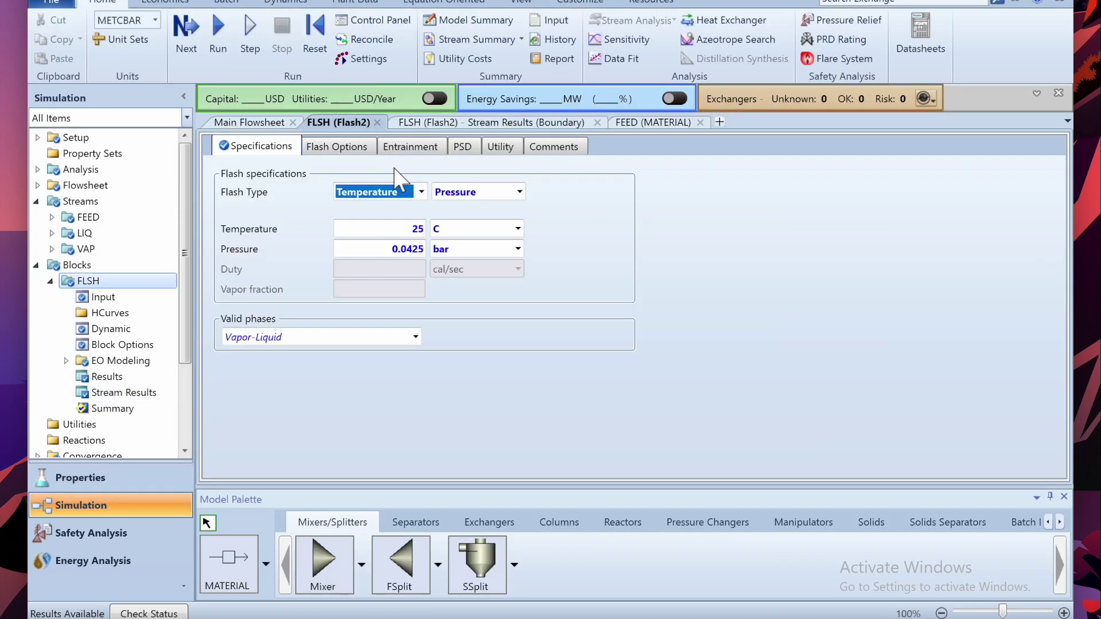
- Set the FLSH pressure to 0.046 bar, then reinitialize and rerun the simulation
click(418, 253)
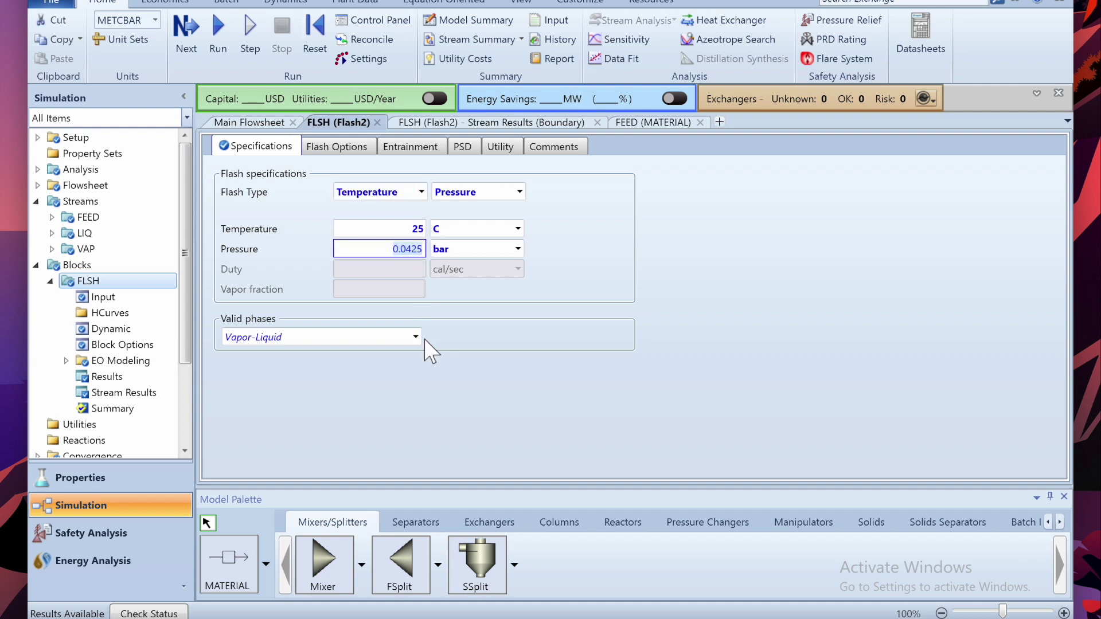
text(0.0)
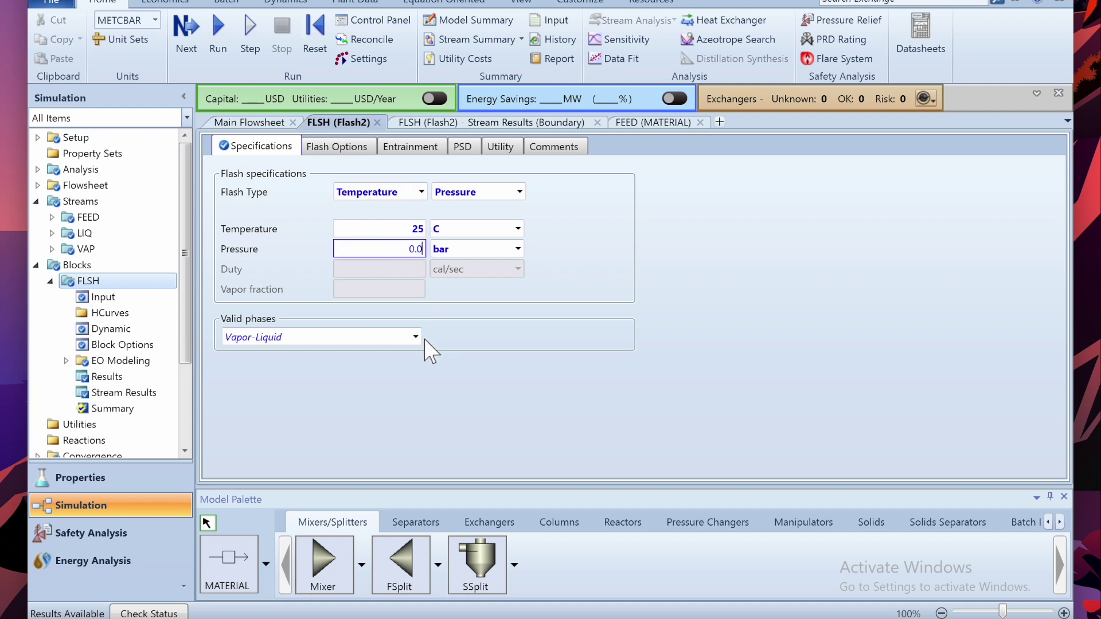
text(46)
click(320, 43)
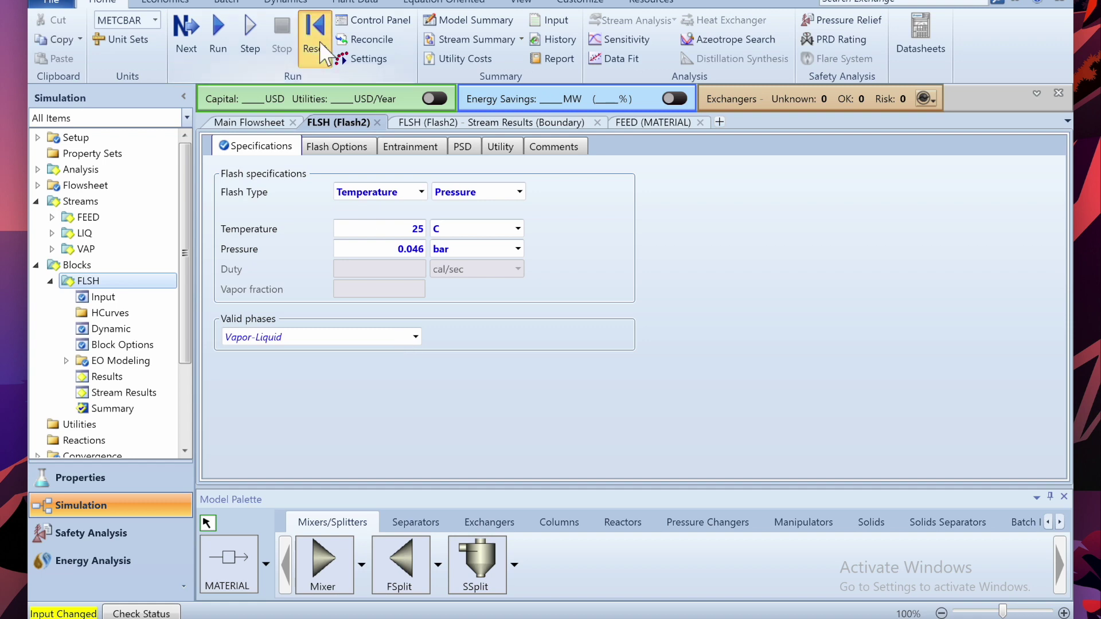
key(Return)
click(218, 35)
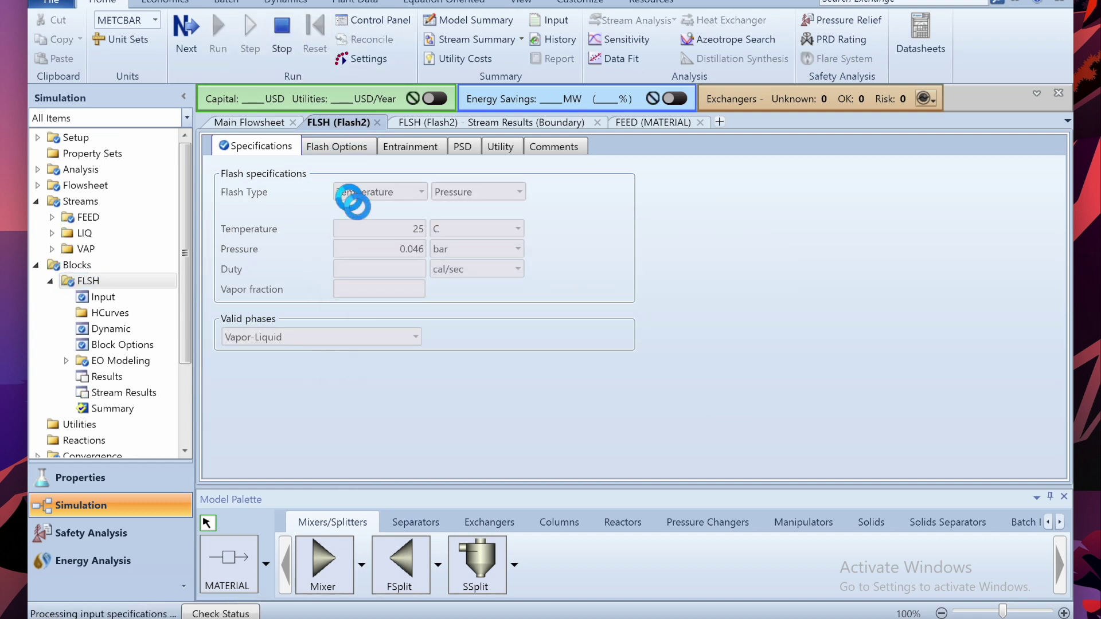
- Check the LIQ and VAP mole flows in the stream results, and return to the FLSH specifications
click(445, 125)
scroll(545, 290, down, 5)
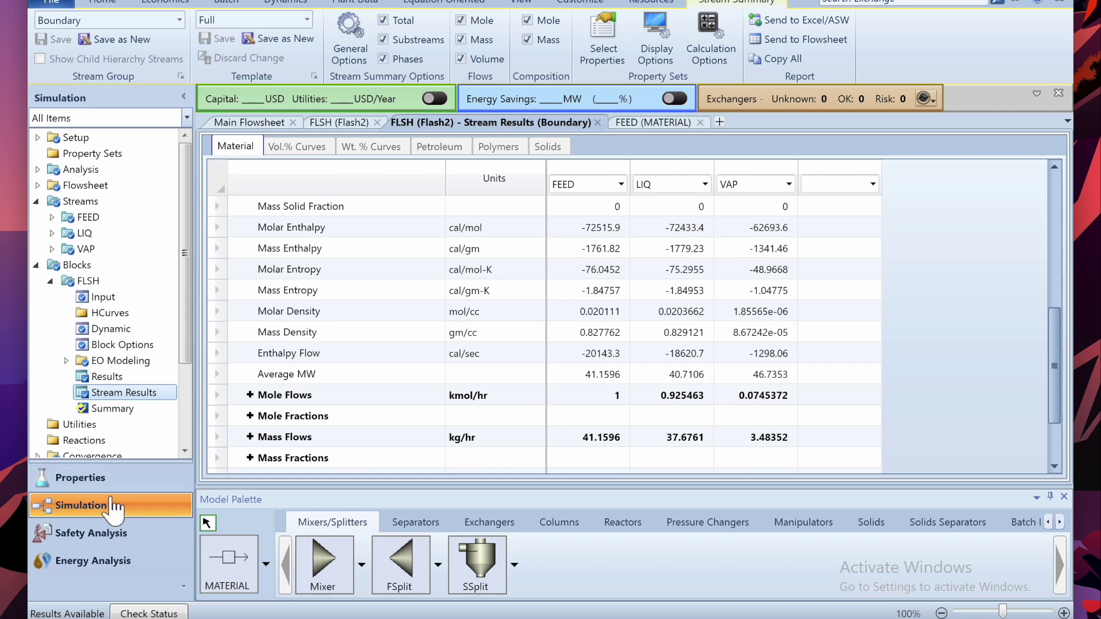
click(348, 125)
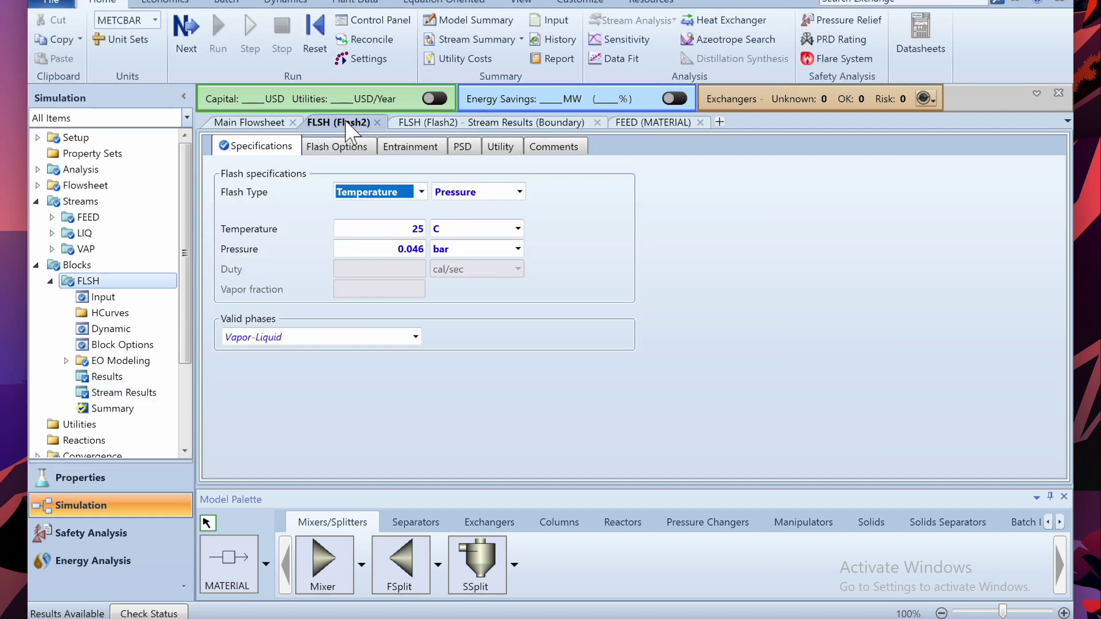
- Set the FLSH pressure to 0.047 bar, then reinitialize and rerun the simulation
click(413, 249)
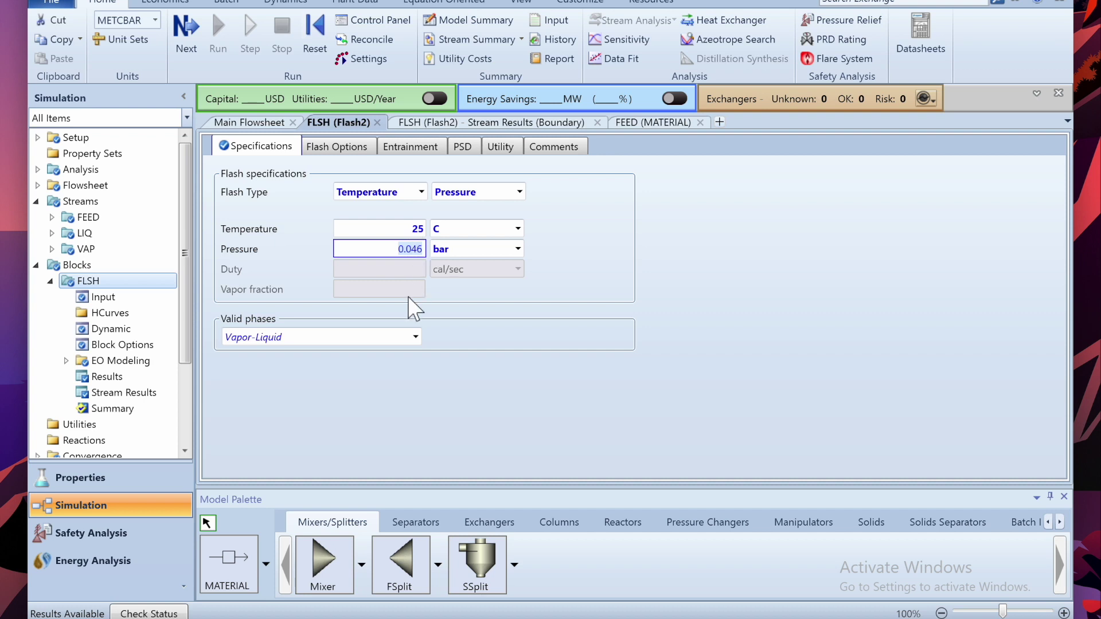
text(0.0)
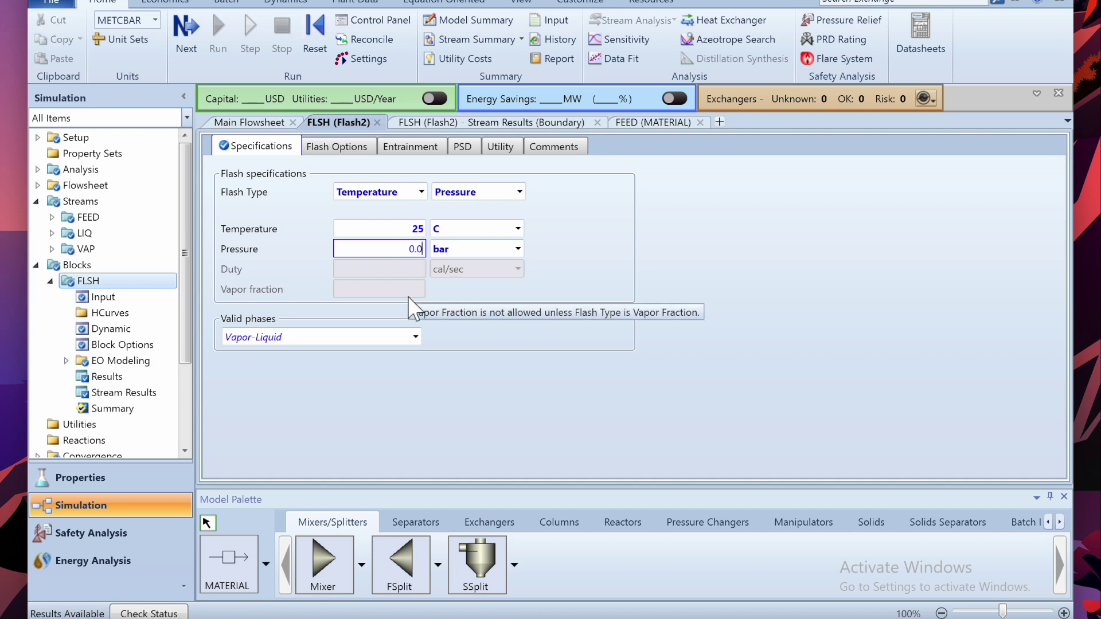
text(47)
key(Return)
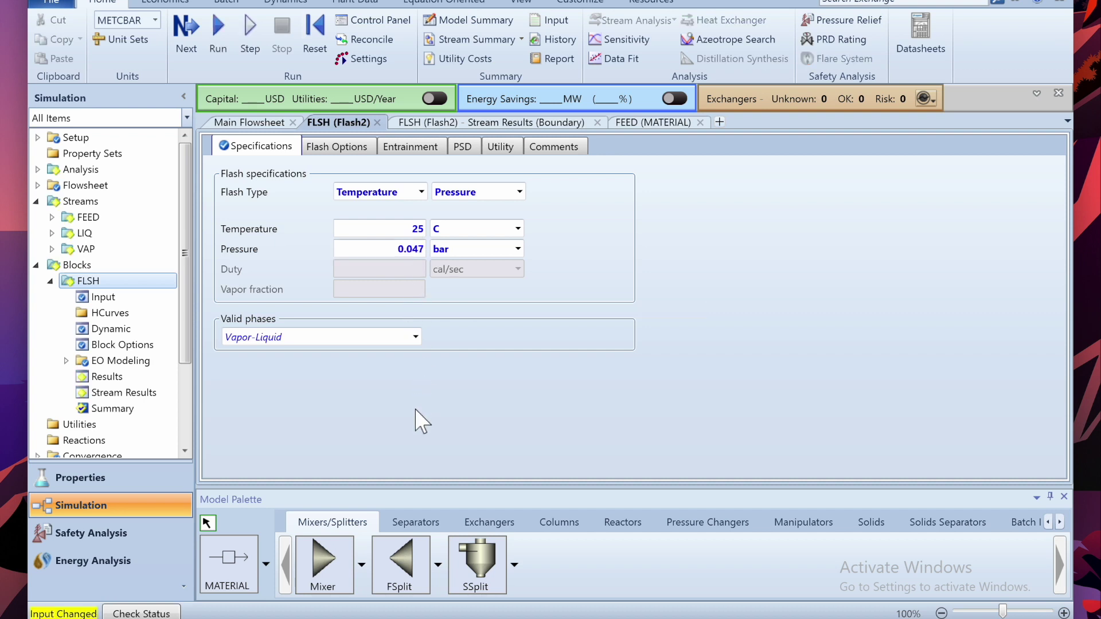
click(314, 29)
key(Return)
click(217, 28)
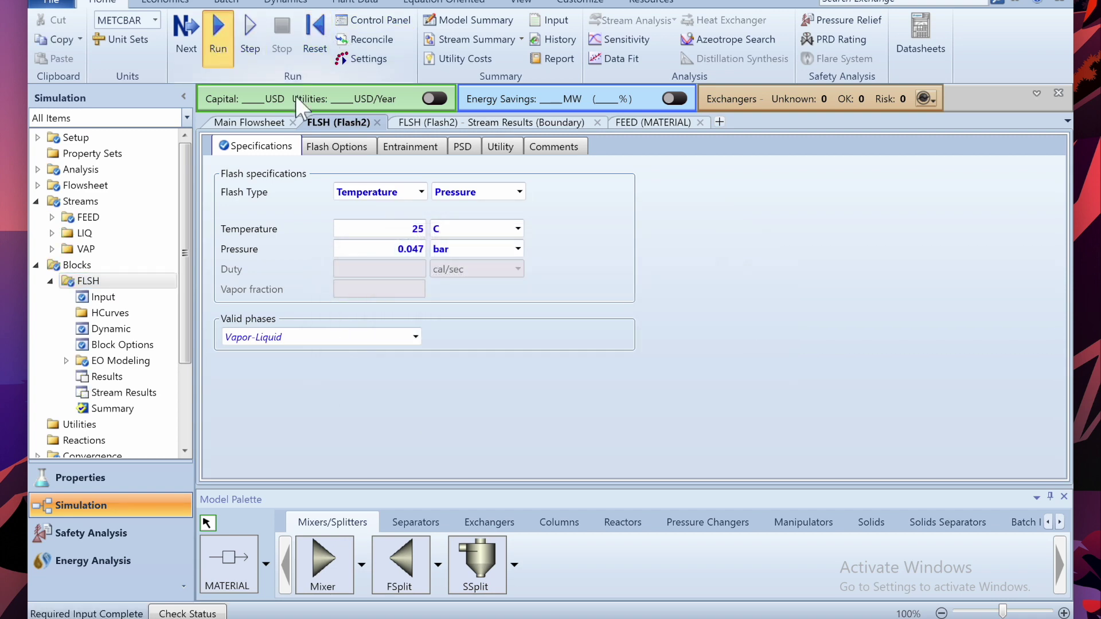
- Check the mole flows and phases of the FEED, LIQ and VAP streams in the FLSH stream results
click(448, 124)
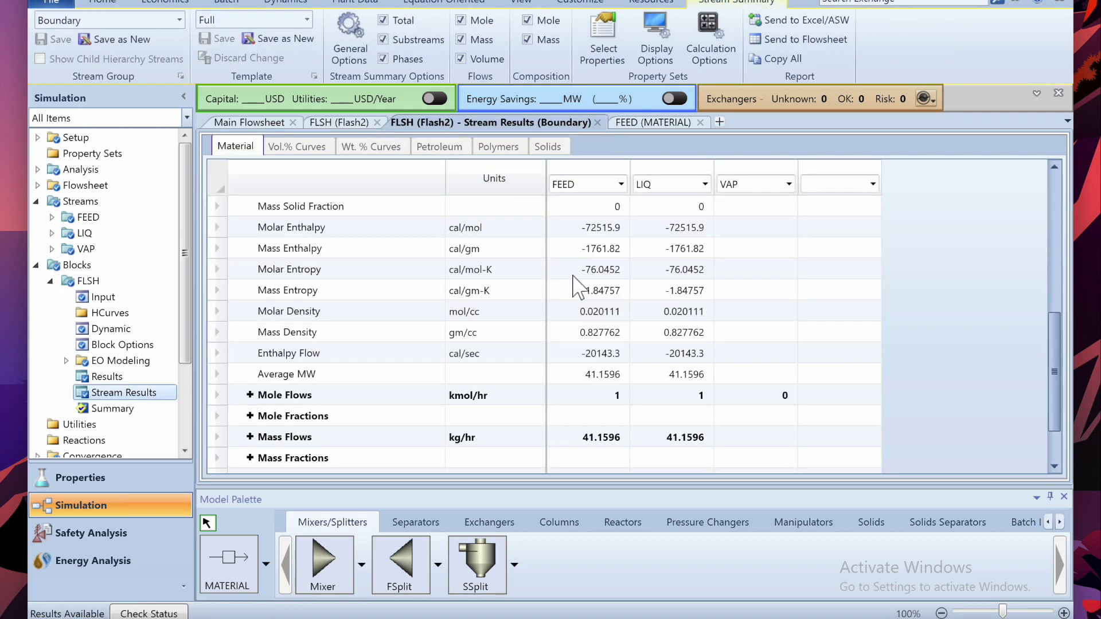
scroll(578, 287, down, 1)
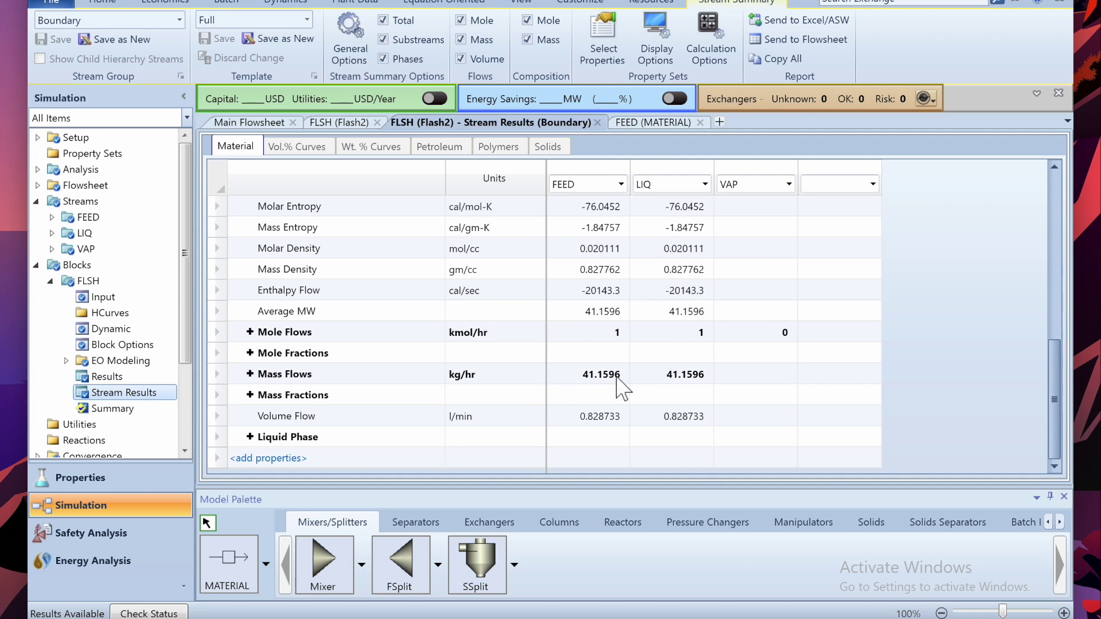
scroll(498, 342, up, 6)
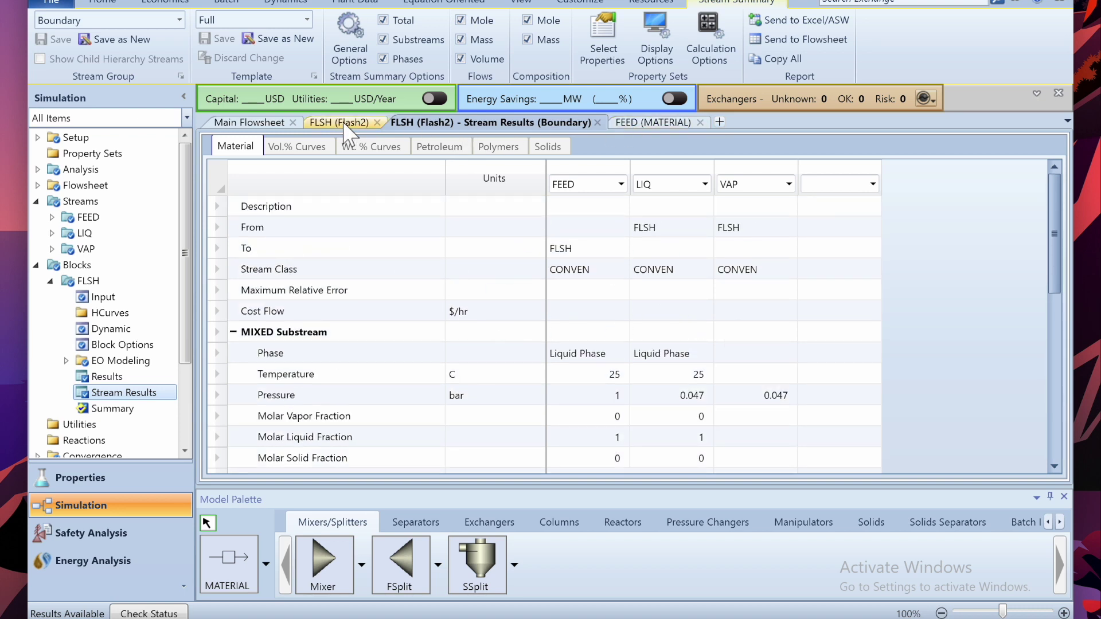
- Review the 25 C P-xy diagram for WATER/PROP in the Properties environment, and return to the simulation's stream results
click(105, 488)
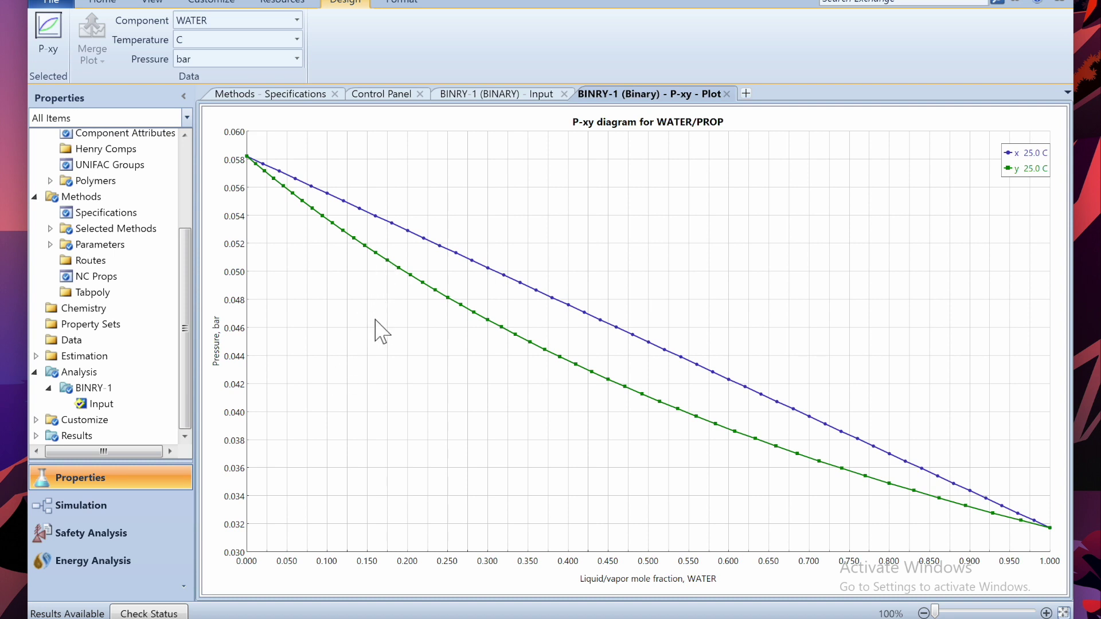
mouse_move(365, 246)
drag(181, 250, 184, 140)
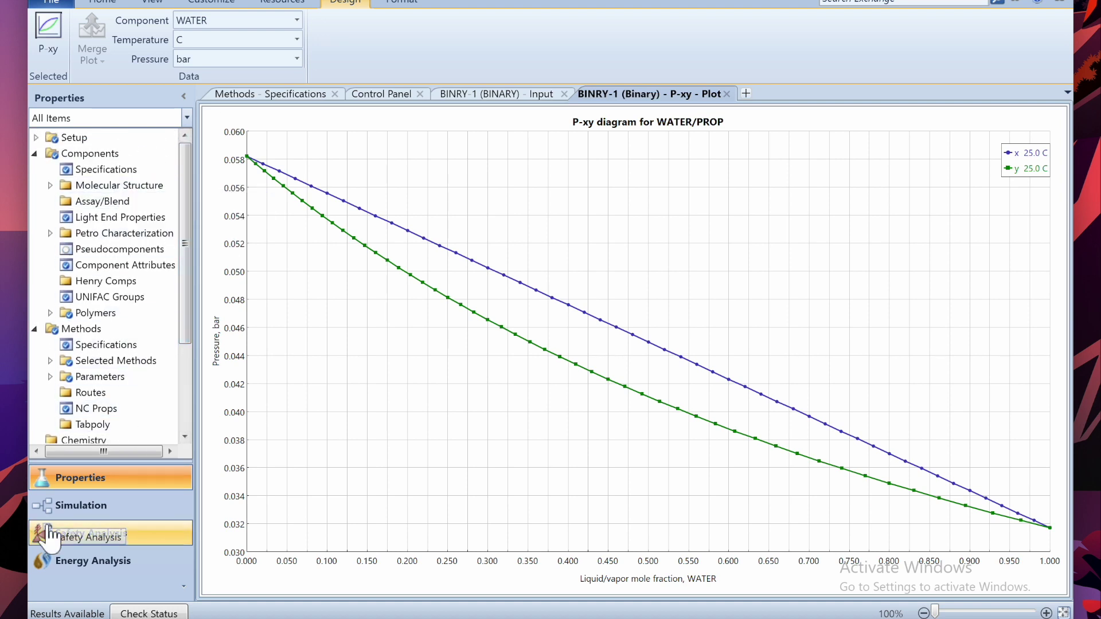
click(73, 508)
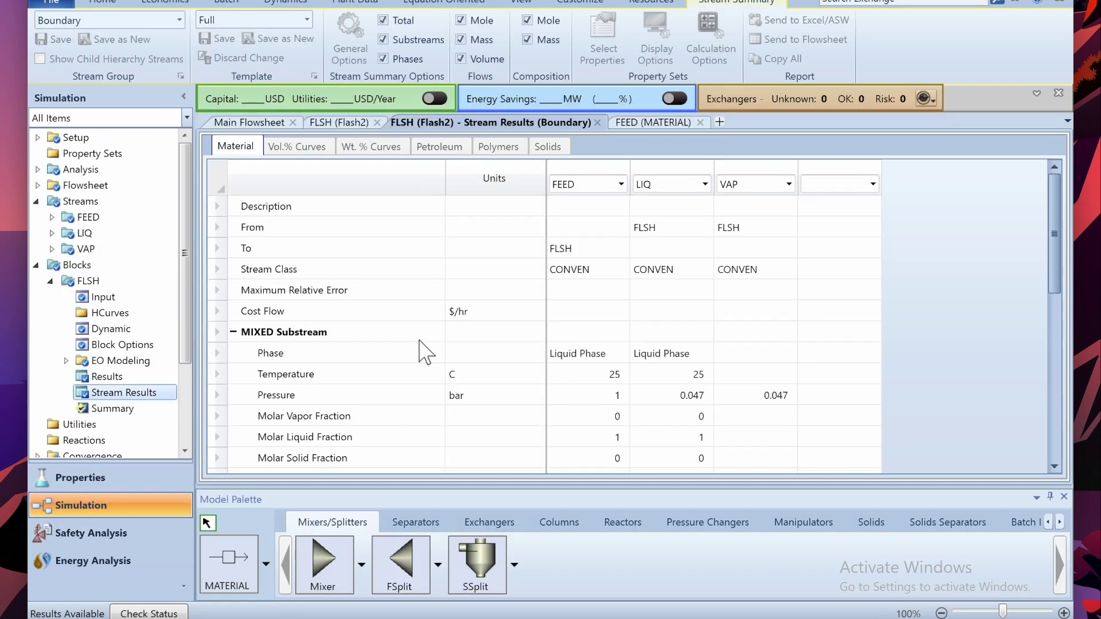
- Show the main flowsheet and select the FLSH block together with its FEED, VAP and LIQ streams
click(256, 124)
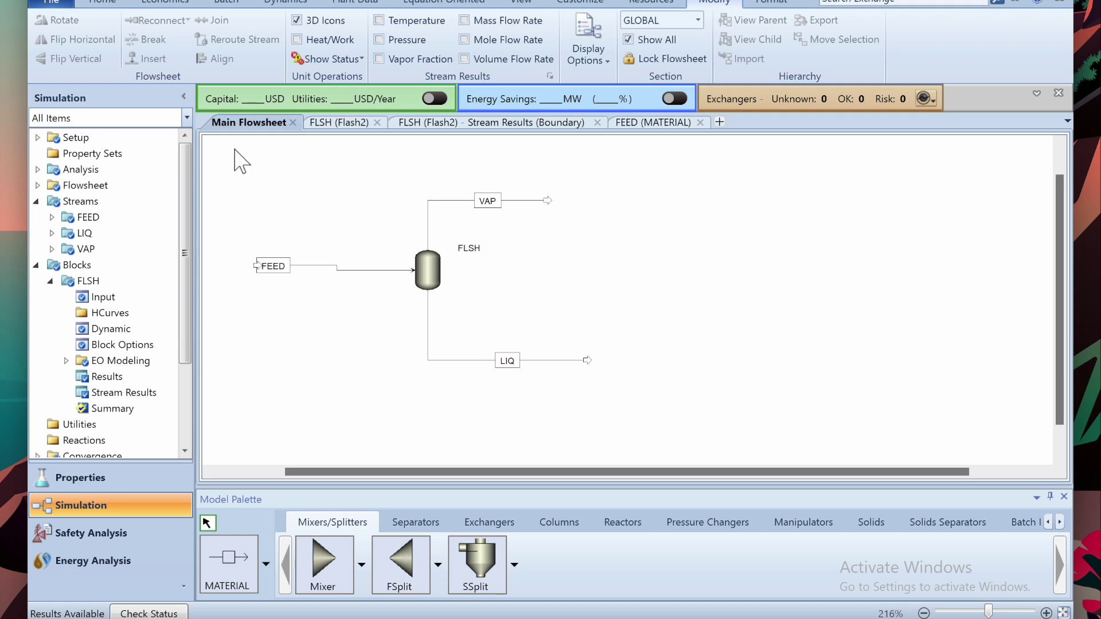
drag(235, 151, 648, 411)
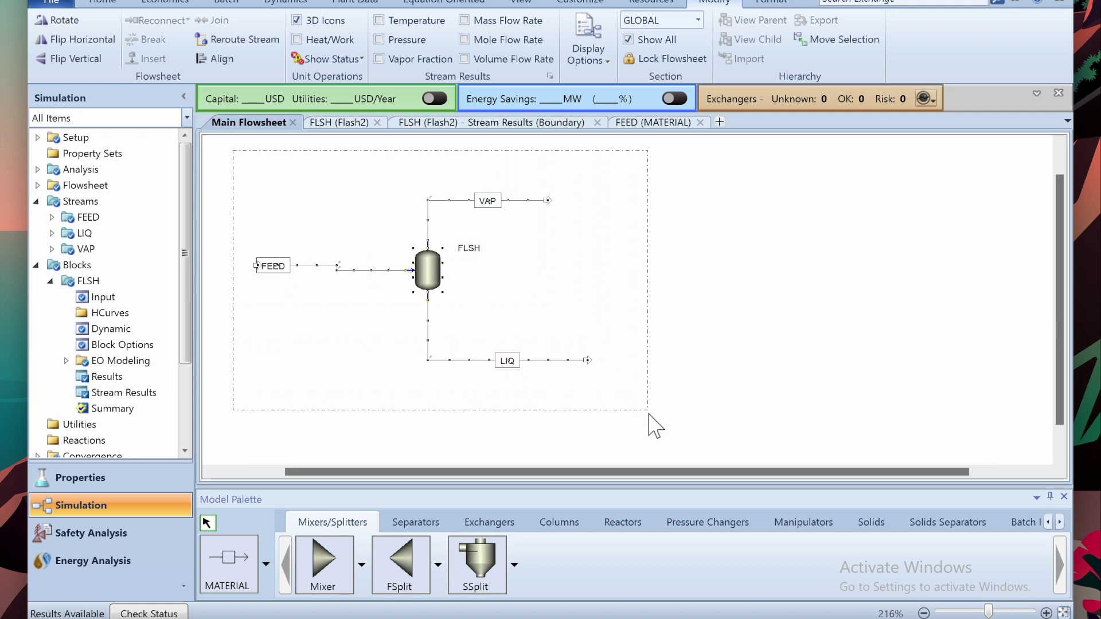
click(725, 407)
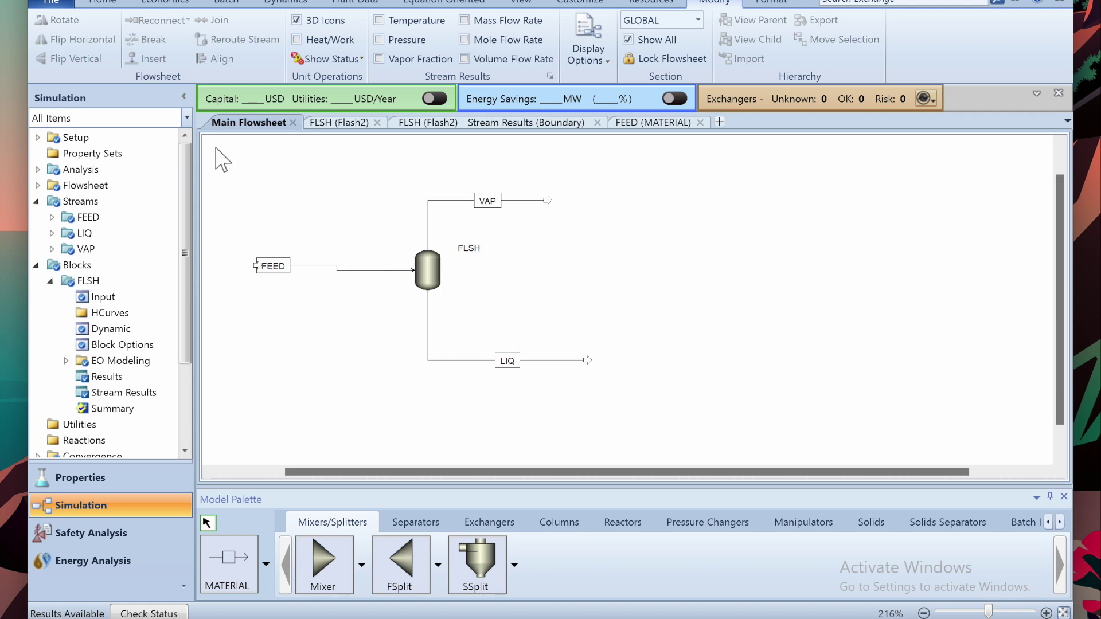
drag(215, 148, 623, 385)
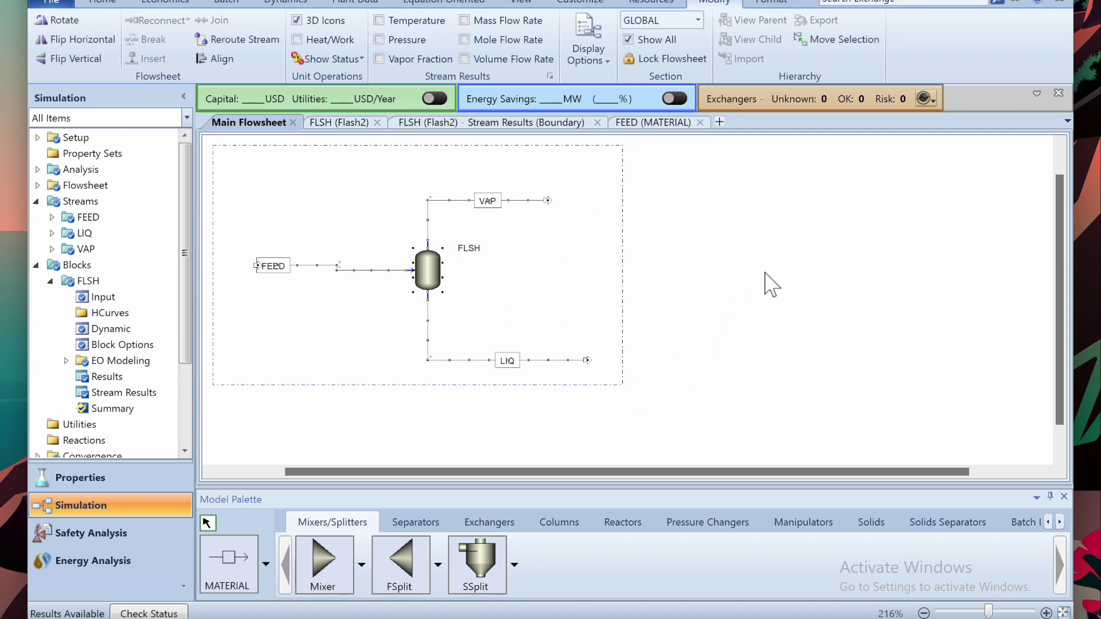